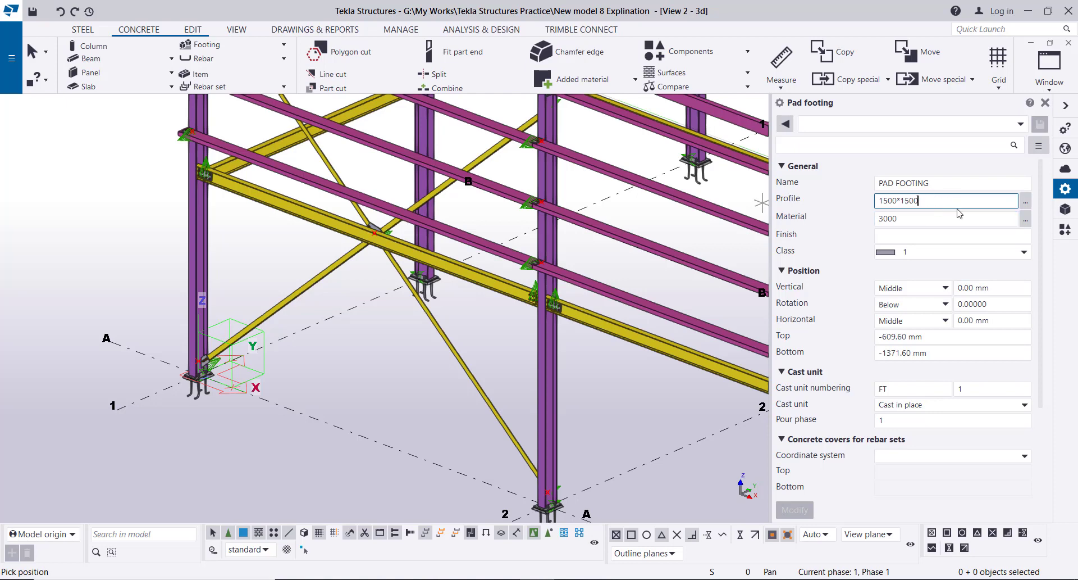
Set the pad footing's material grade to 4000 and keep its class at 1
left_click(1025, 219)
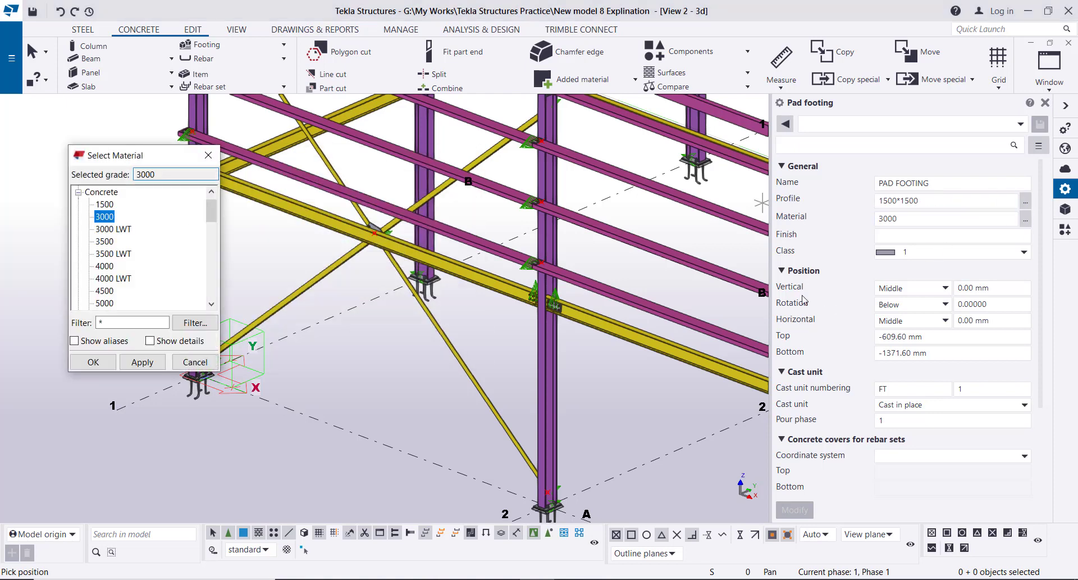
left_click(105, 266)
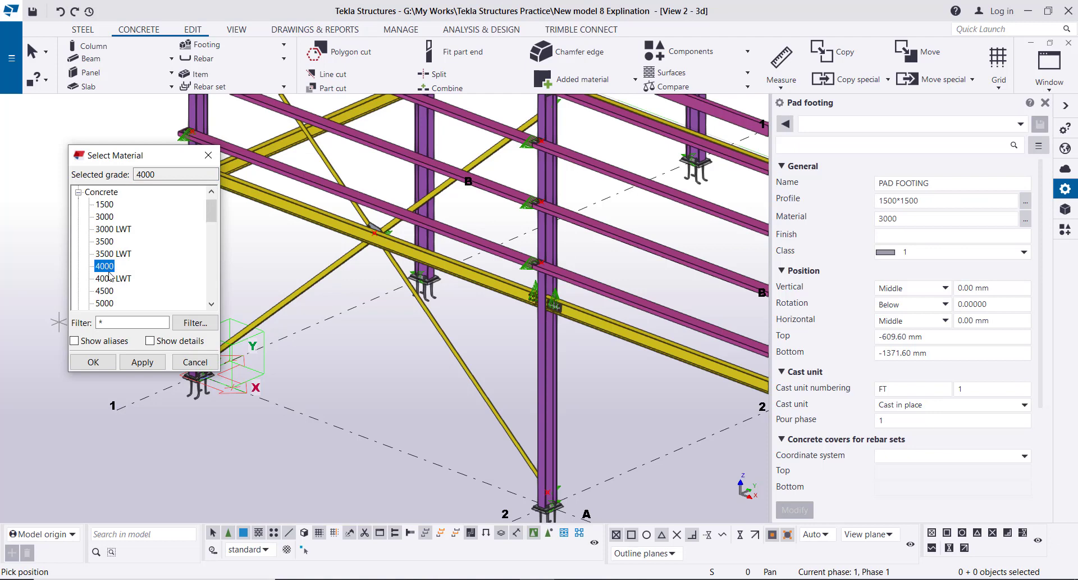
left_click(142, 362)
left_click(93, 362)
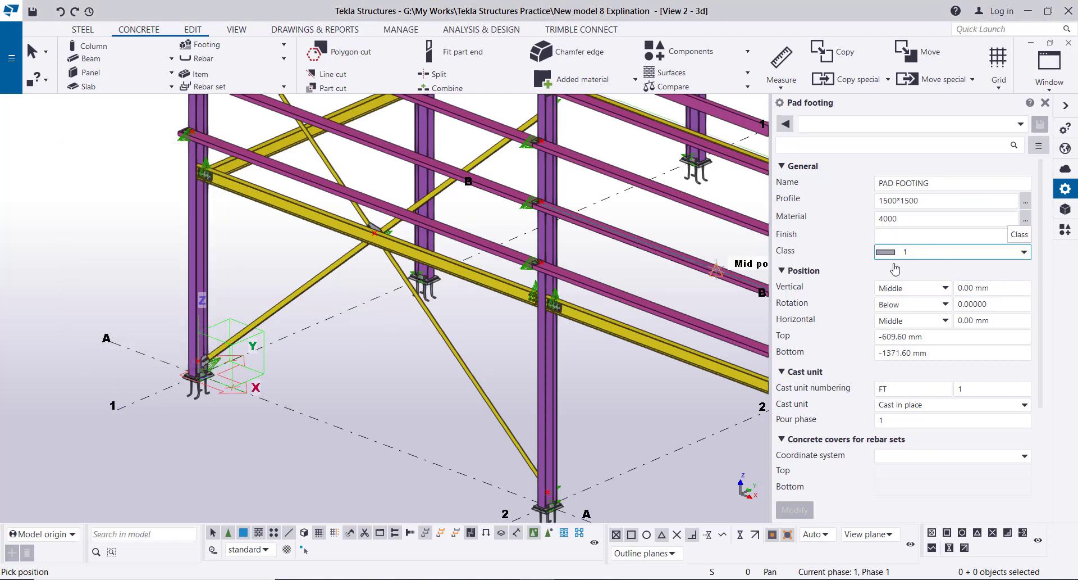
left_click(1024, 251)
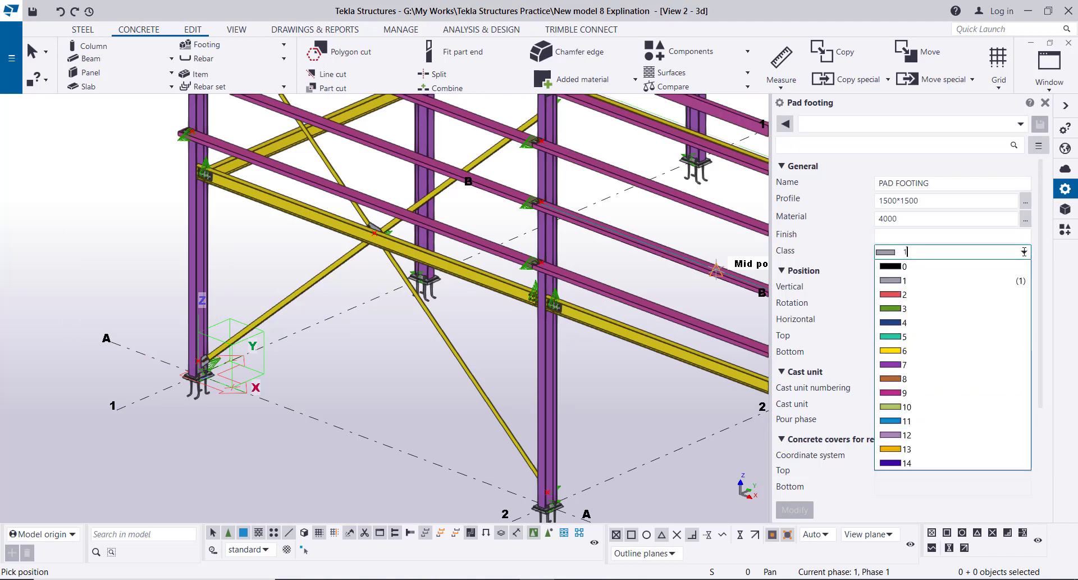
left_click(1024, 252)
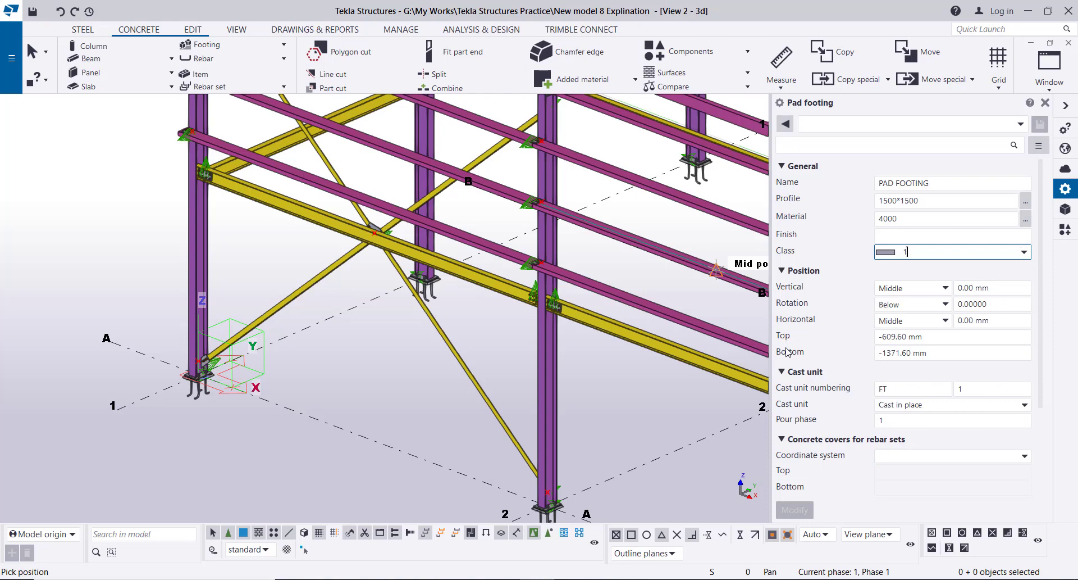
Set the pad footing's top level to -25 mm and its bottom level to -525 mm
double_click(910, 337)
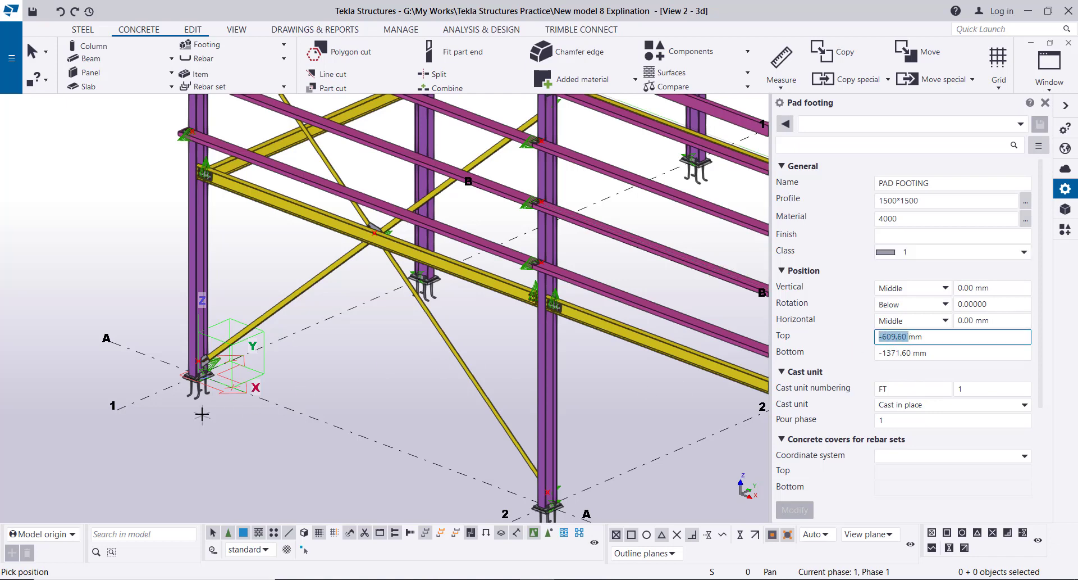
scroll(196, 359, "up", 5)
scroll(198, 344, "up", 3)
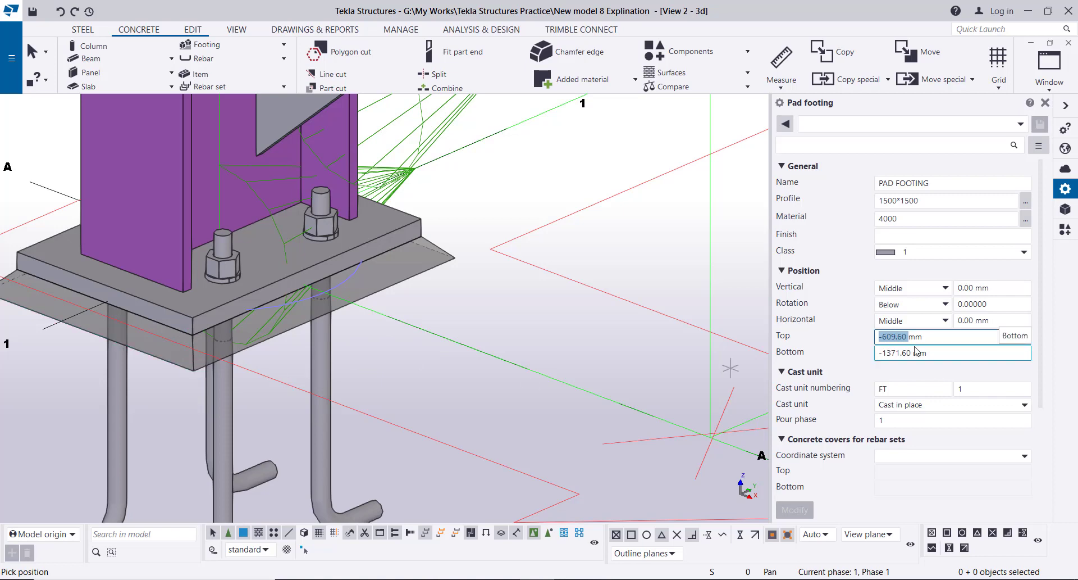
type("-25")
left_click(914, 352)
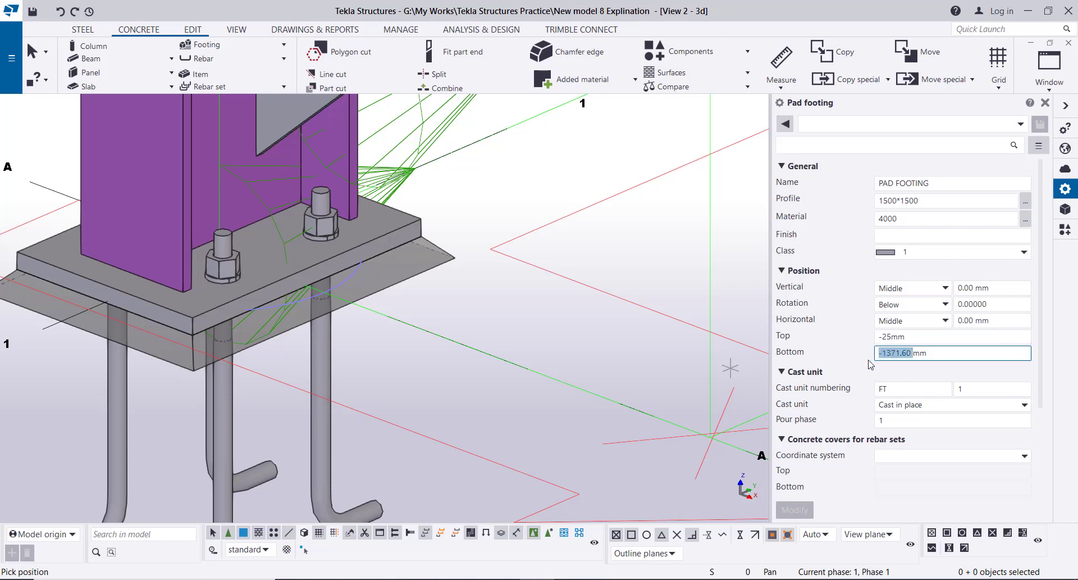
type("-")
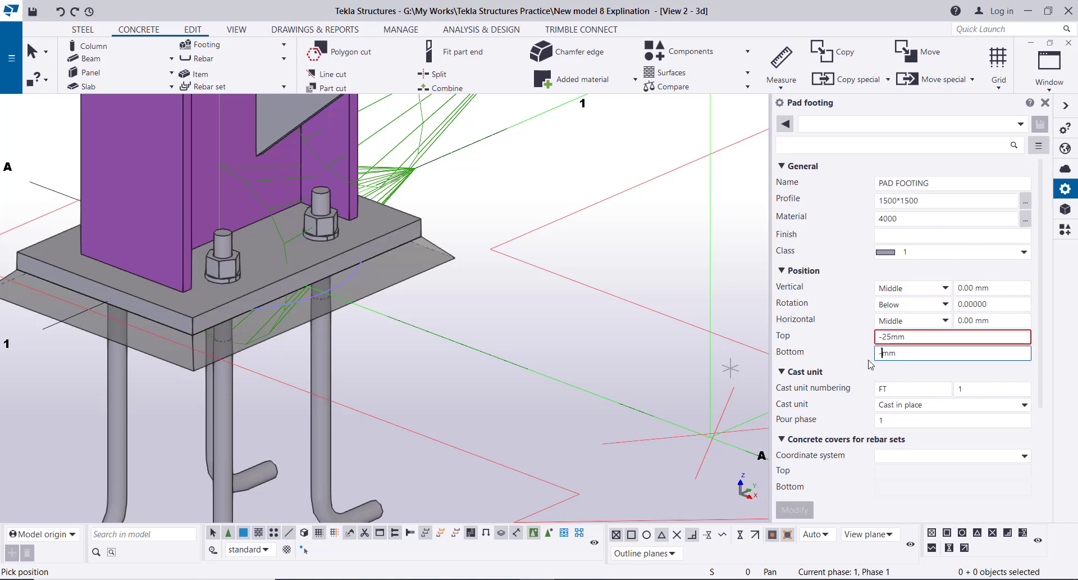
type("525")
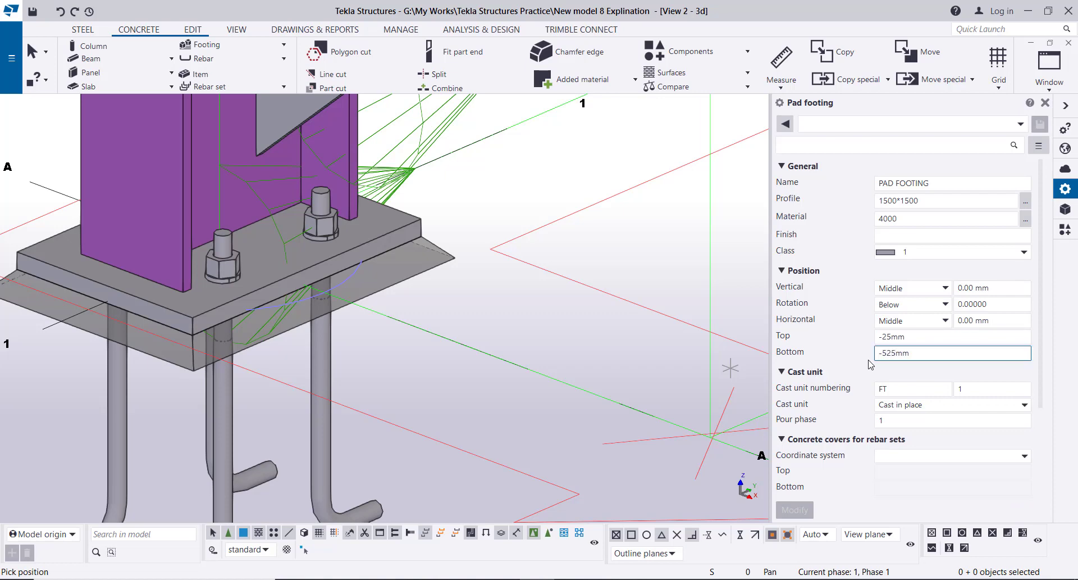
Place the 1500*1500 pad footing under the steel column at grid intersection A-1 and end the footing command
scroll(860, 362, "down", 1)
scroll(569, 320, "down", 3)
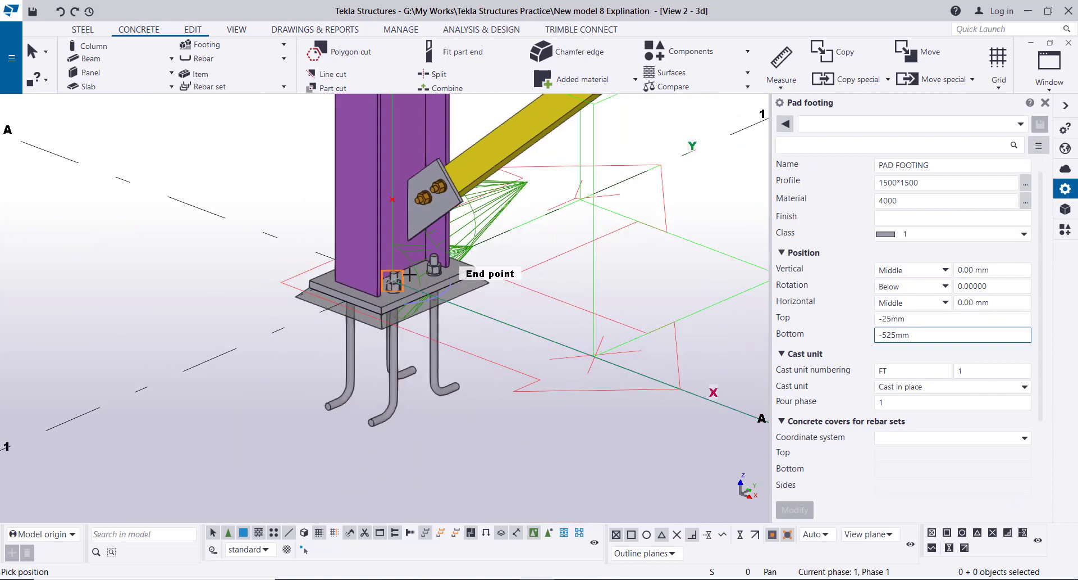
scroll(407, 273, "up", 1)
scroll(388, 277, "down", 3)
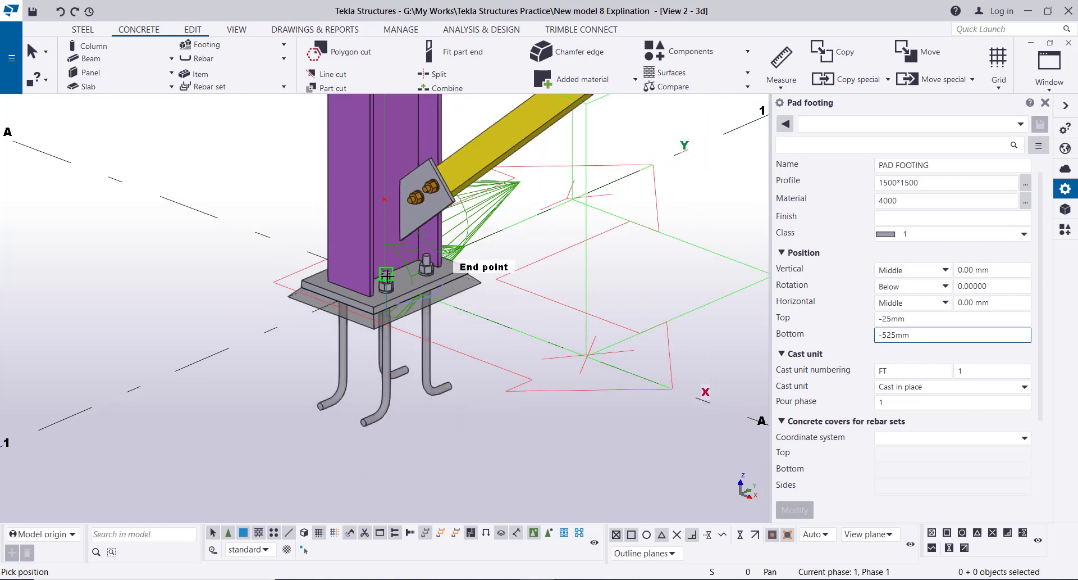
left_click(387, 277)
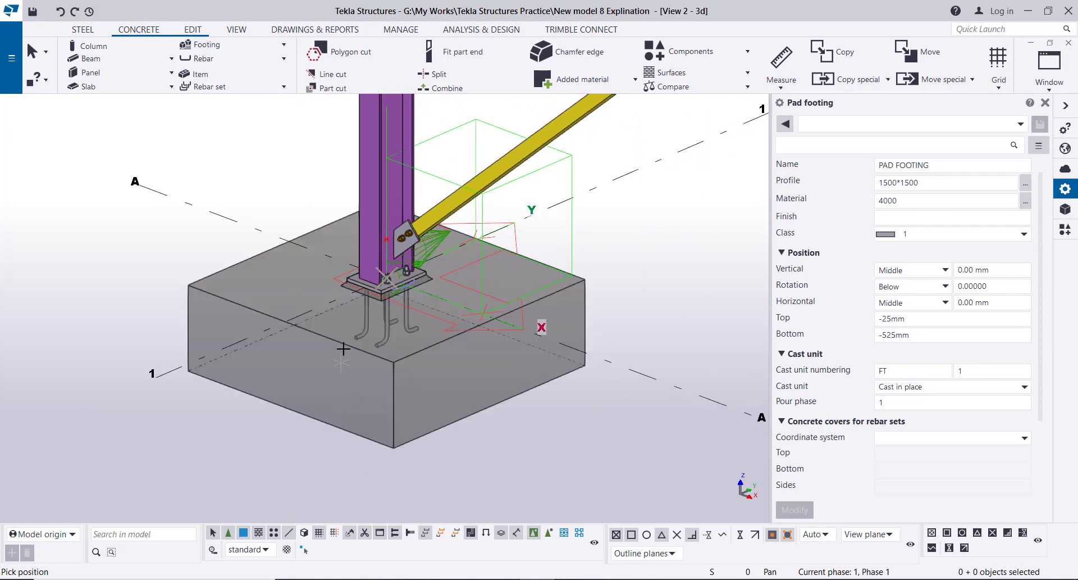
right_click(24, 247)
left_click(60, 259)
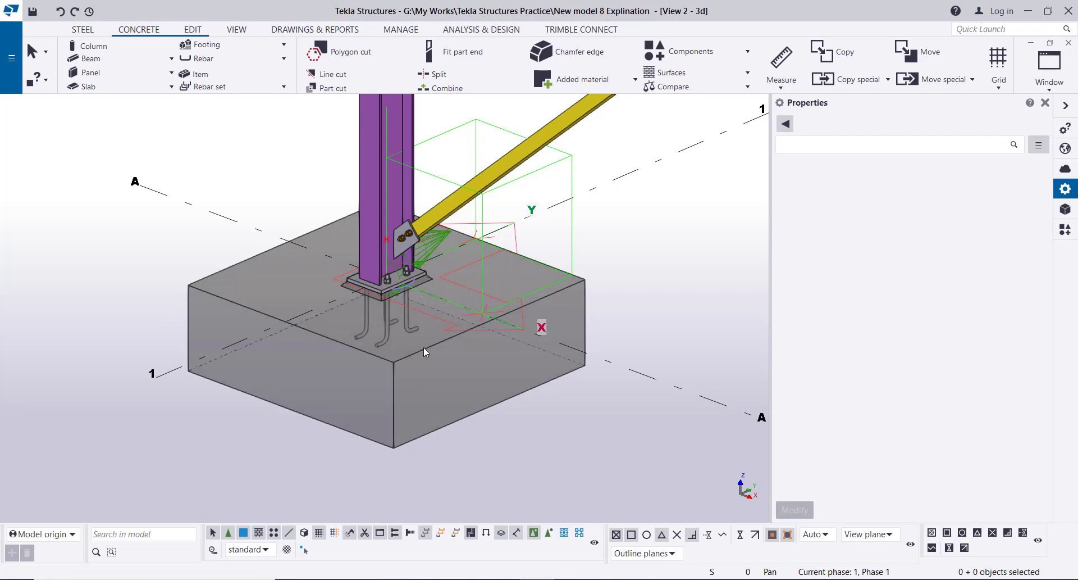
Modify the placed pad footing to a top level of -1025 mm and a bottom level of -1525 mm
left_click(418, 349)
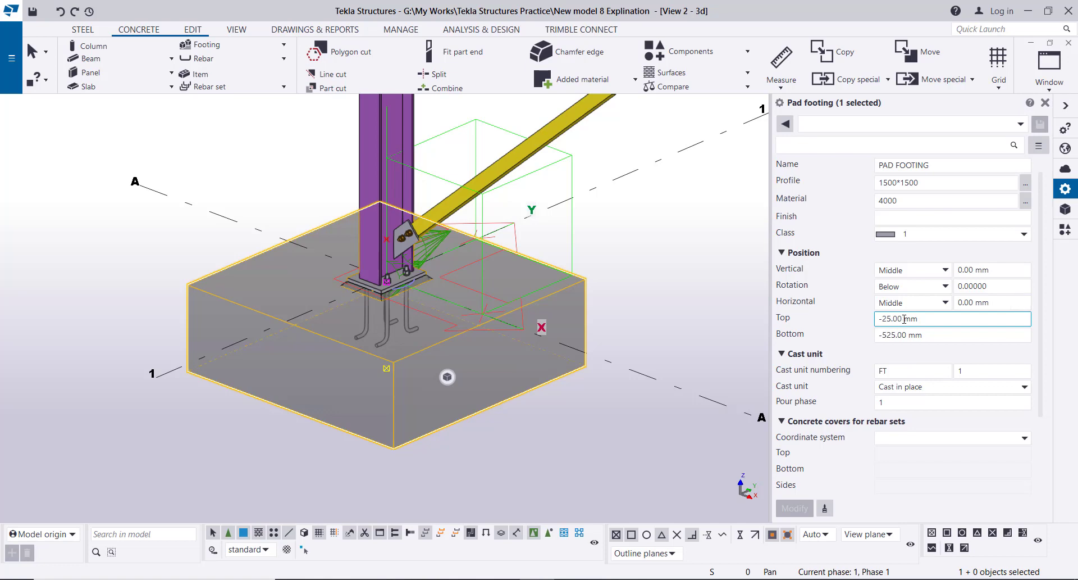
left_click_drag(904, 319, 859, 329)
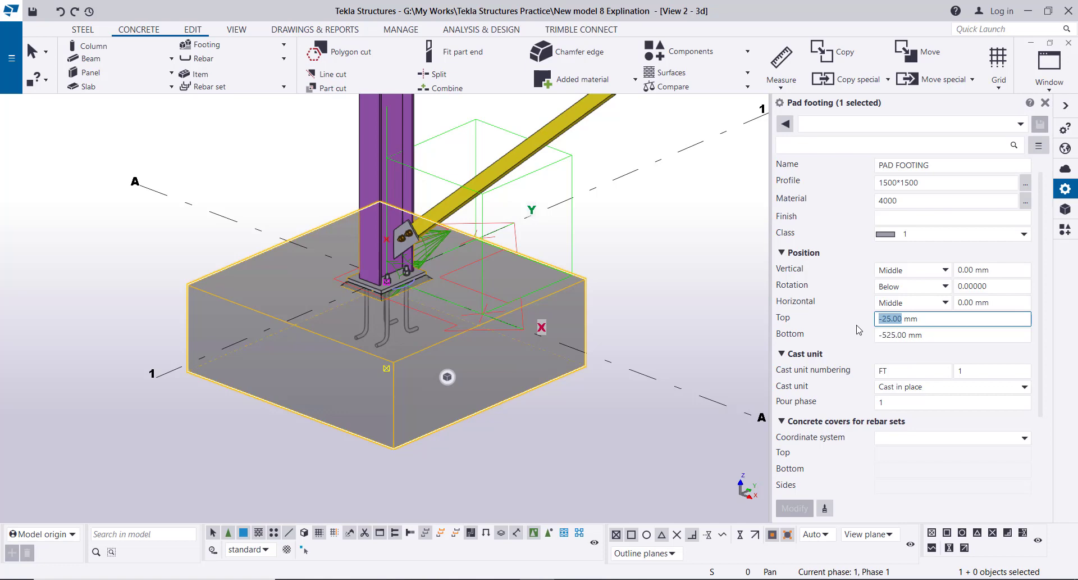
type("-")
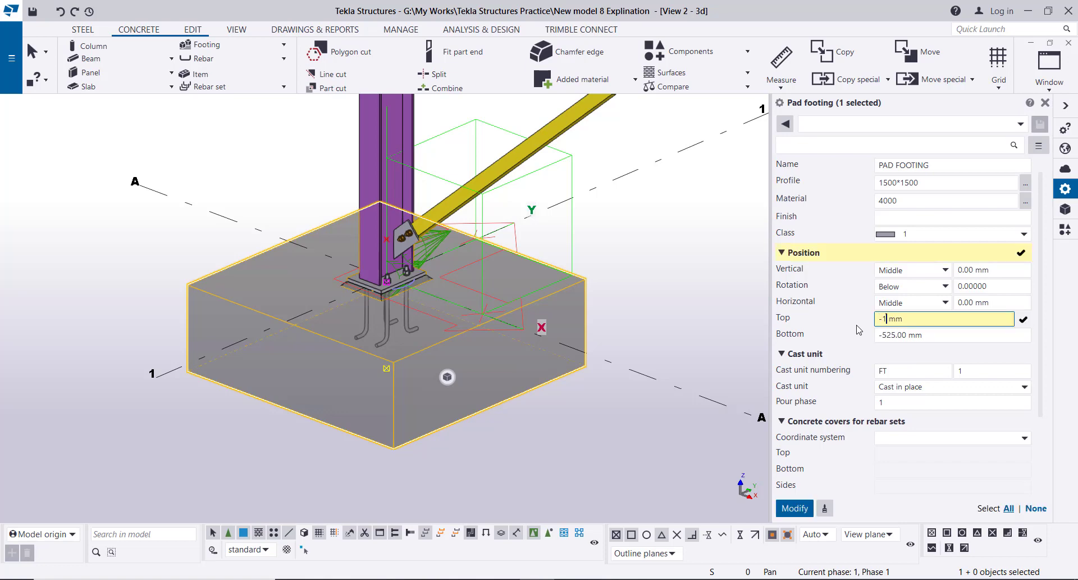
type("1025")
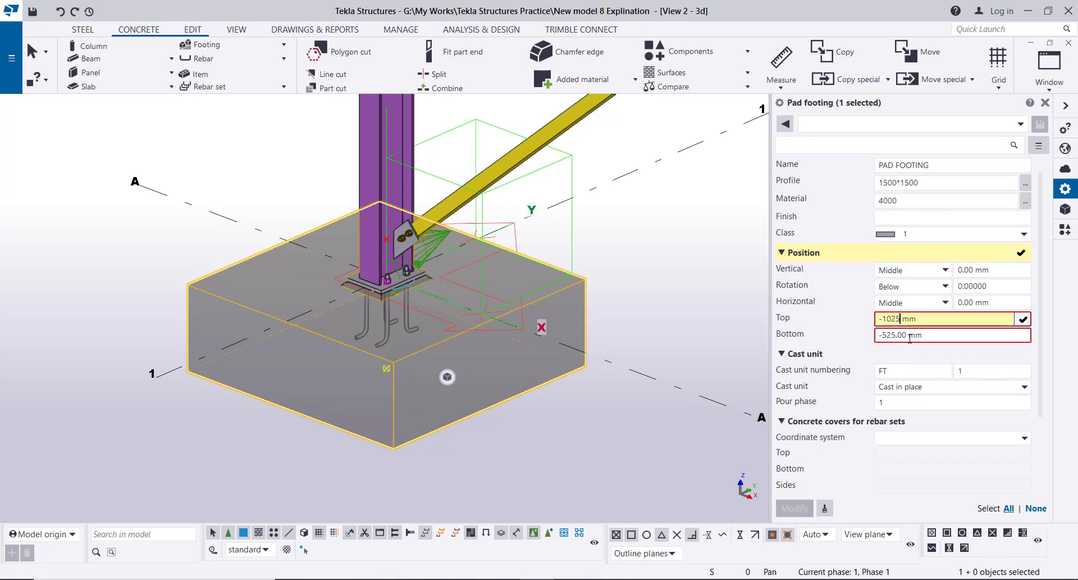
double_click(908, 336)
type("-1525")
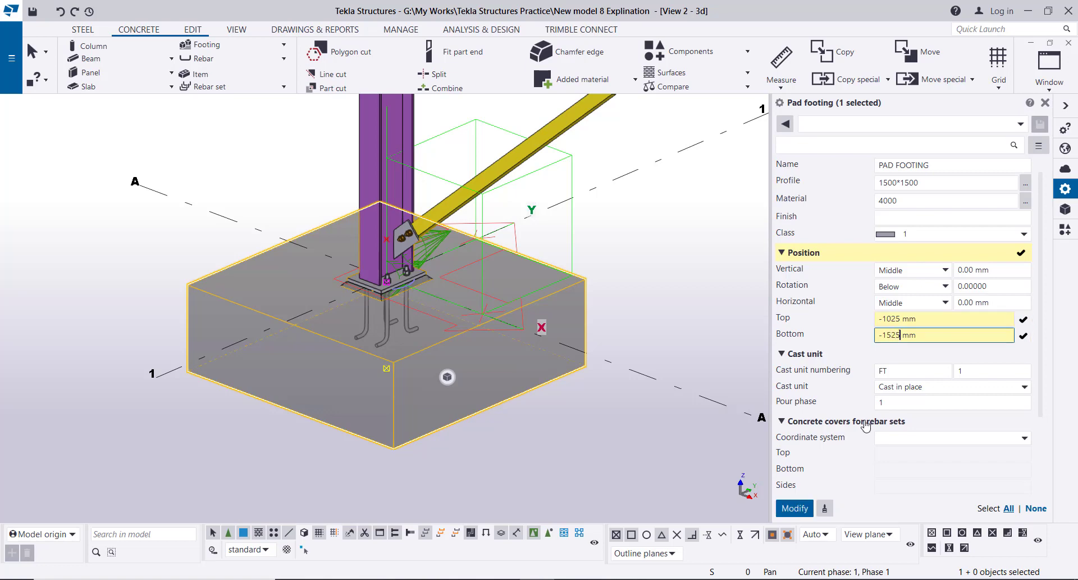
left_click(797, 508)
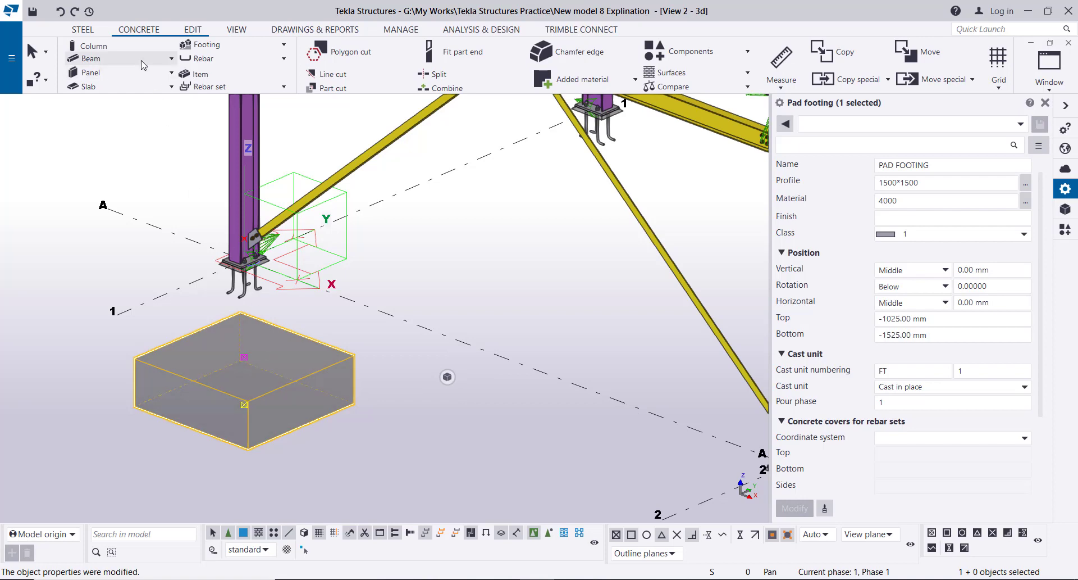
Start a concrete column and set its profile to 600*600
left_click(98, 49)
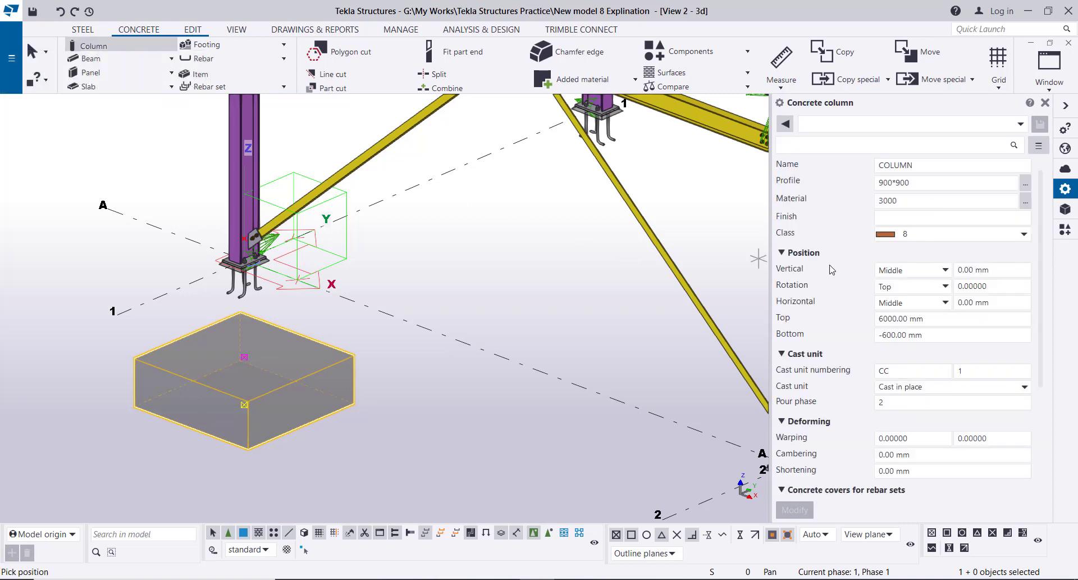
left_click(905, 202)
left_click(907, 185)
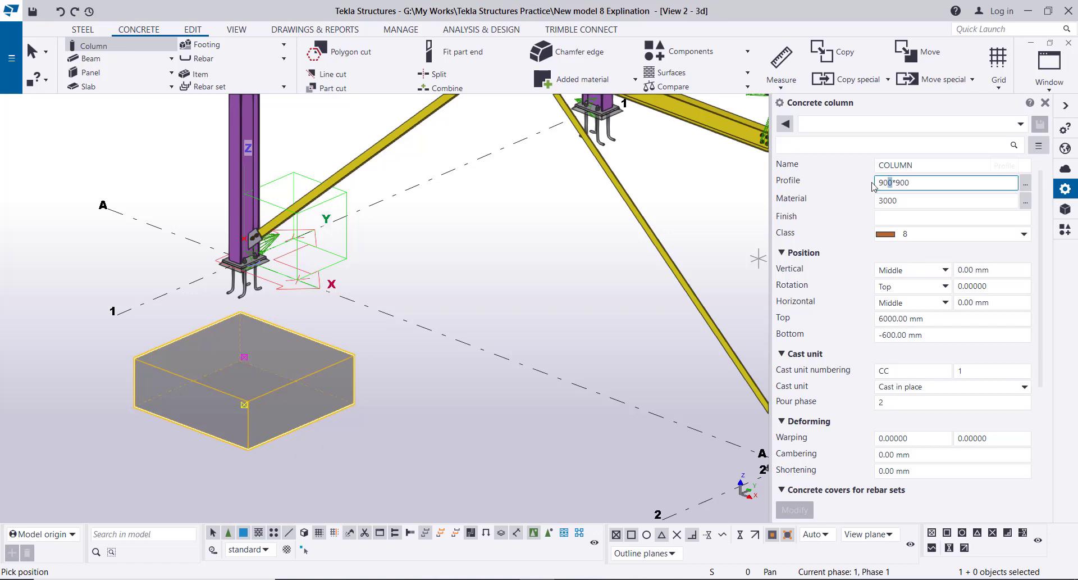
left_click_drag(893, 182, 856, 192)
type("60")
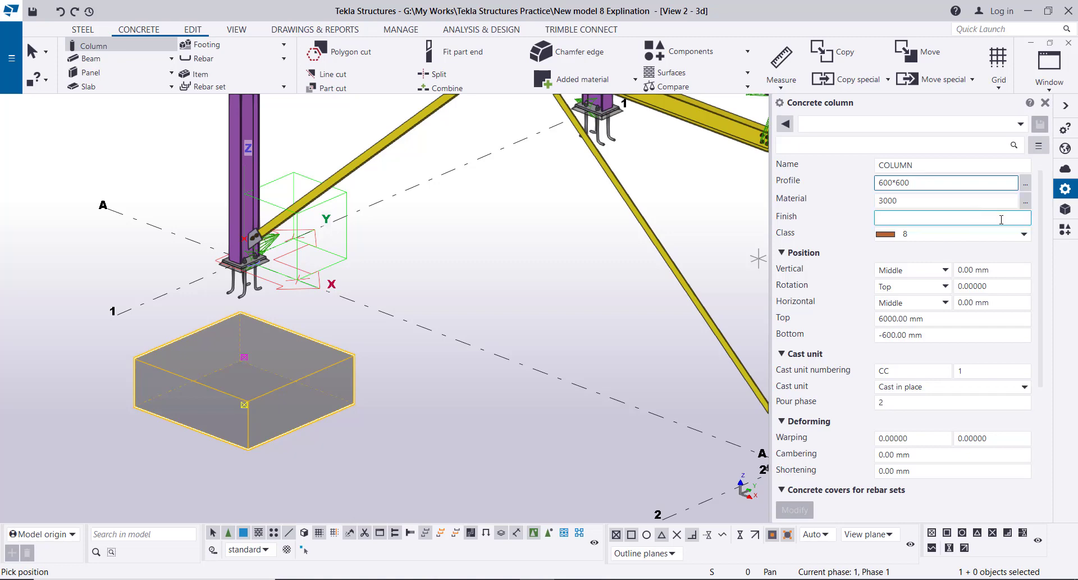
Set the concrete column's material grade to 4000 and its class to 1
left_click(1026, 201)
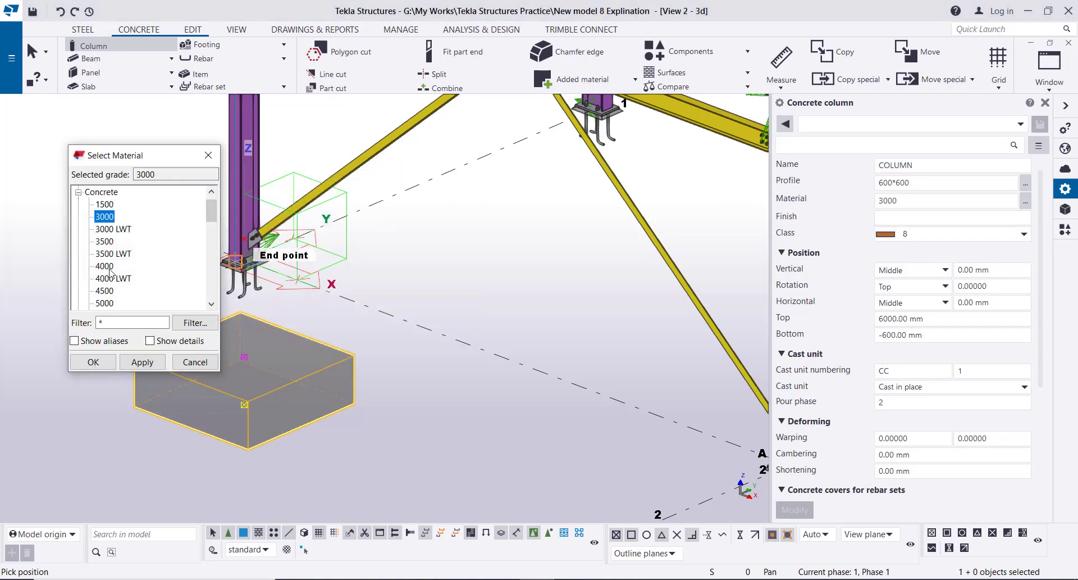
left_click(104, 265)
left_click(94, 361)
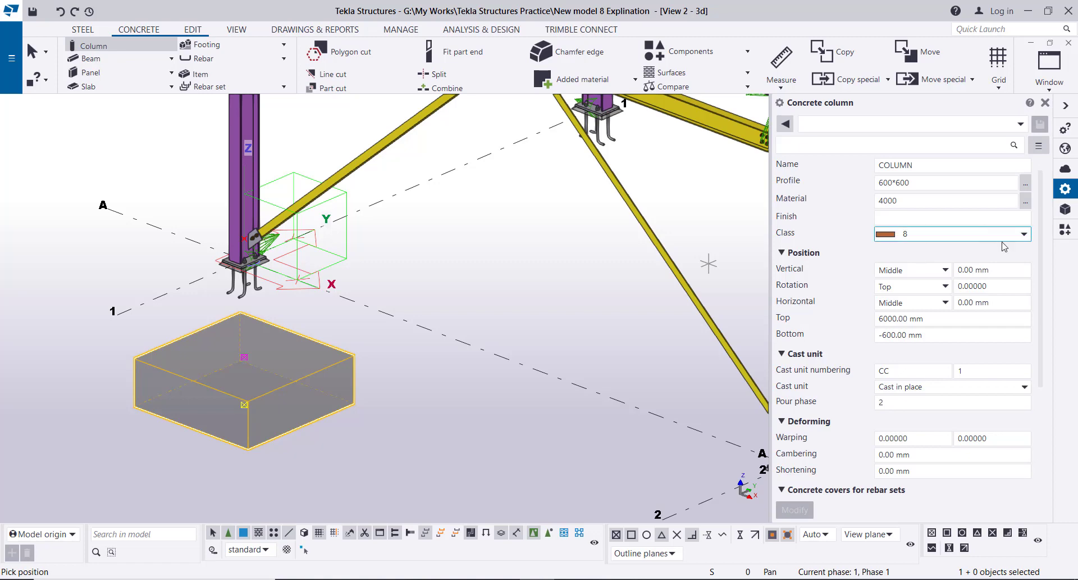
left_click(1025, 233)
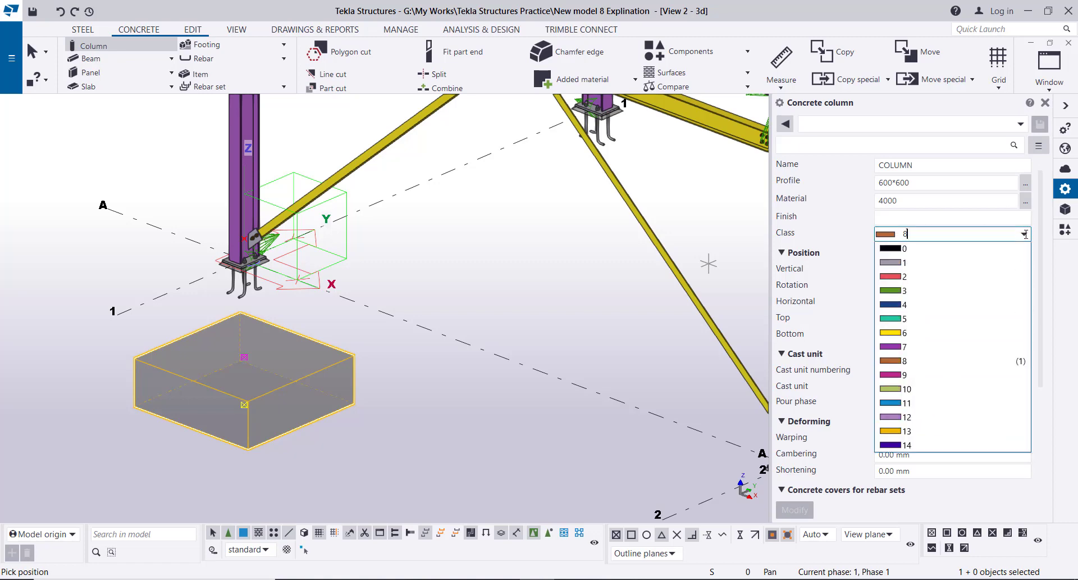
left_click(916, 264)
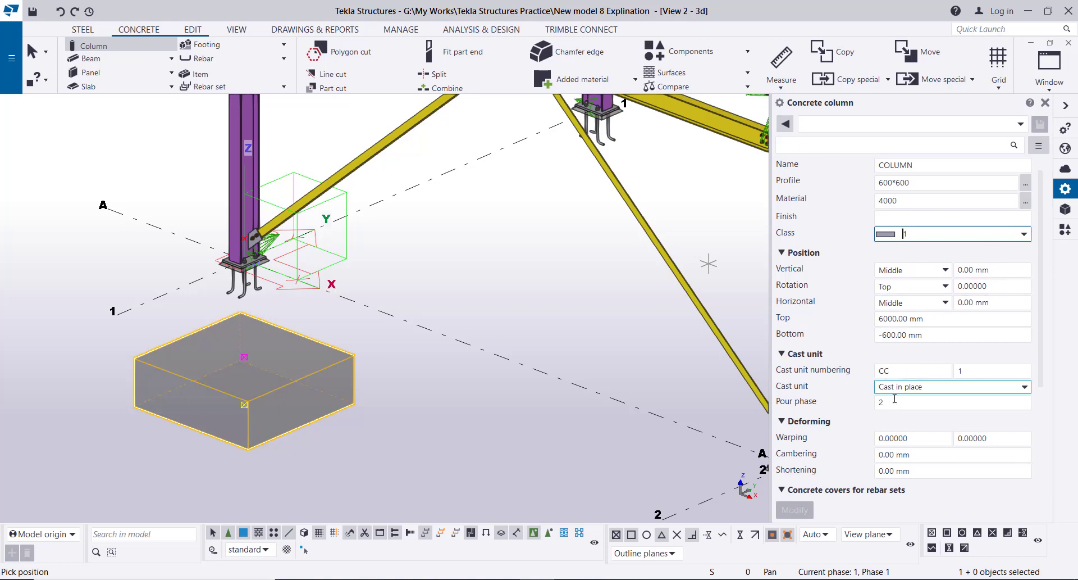
Set the concrete column's top level to -25 mm and its bottom level to -1025 mm
left_click_drag(911, 319, 856, 335)
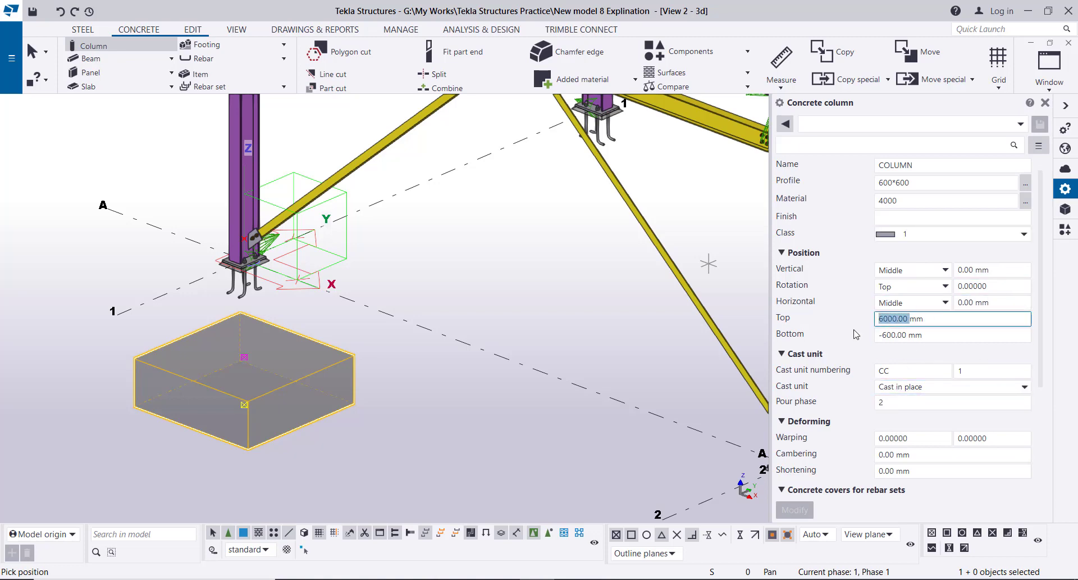
key("BackSpace")
type("-25")
left_click(908, 335)
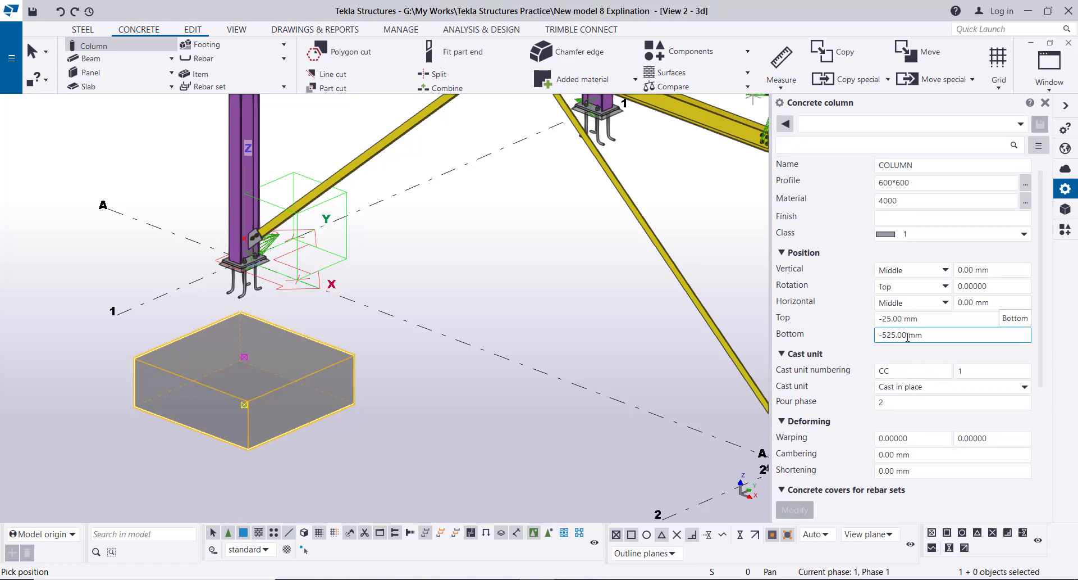
left_click_drag(907, 335, 869, 342)
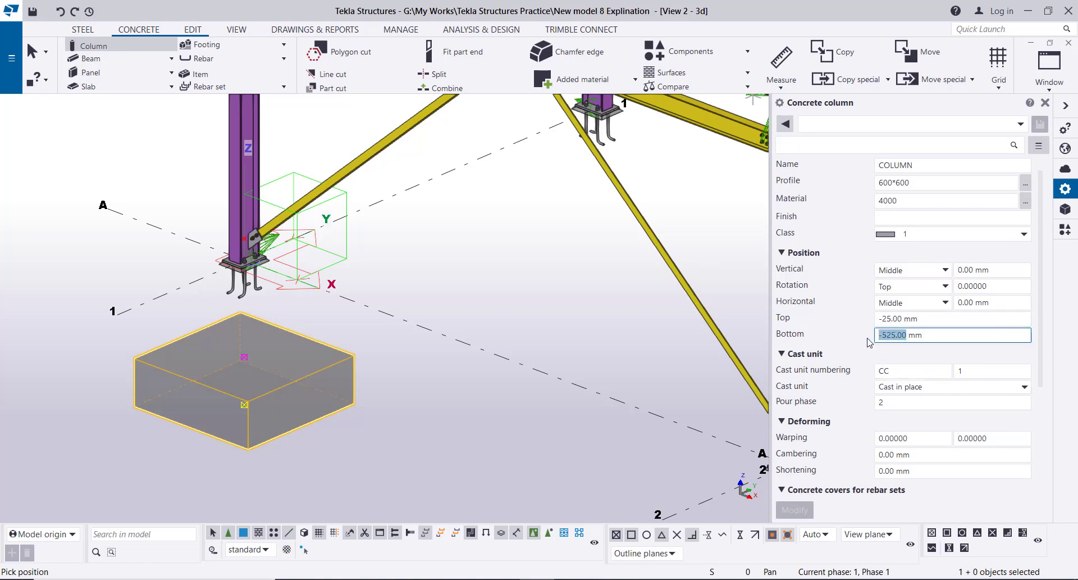
type("-")
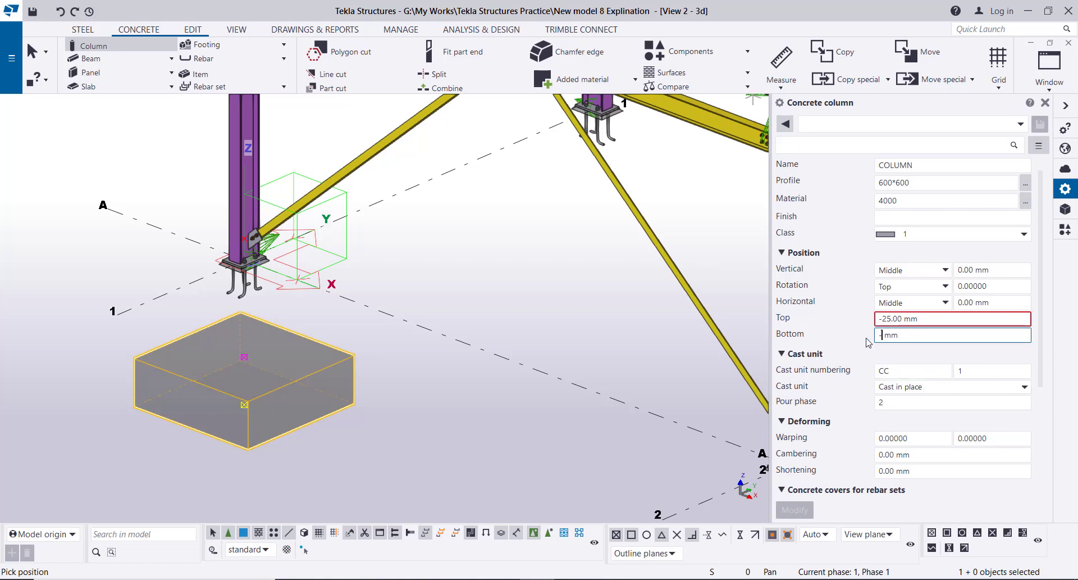
type("10")
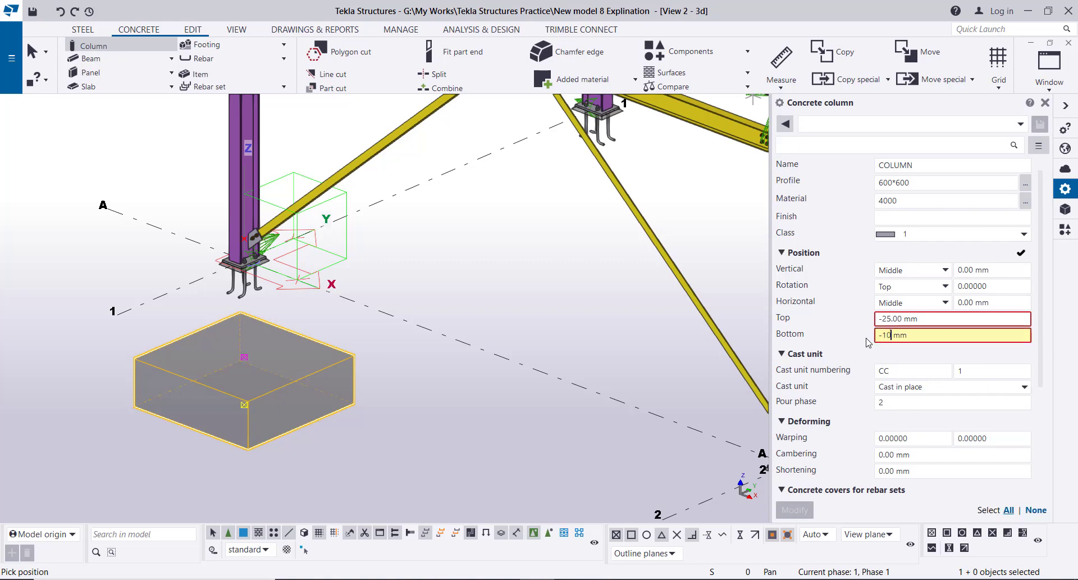
type("25")
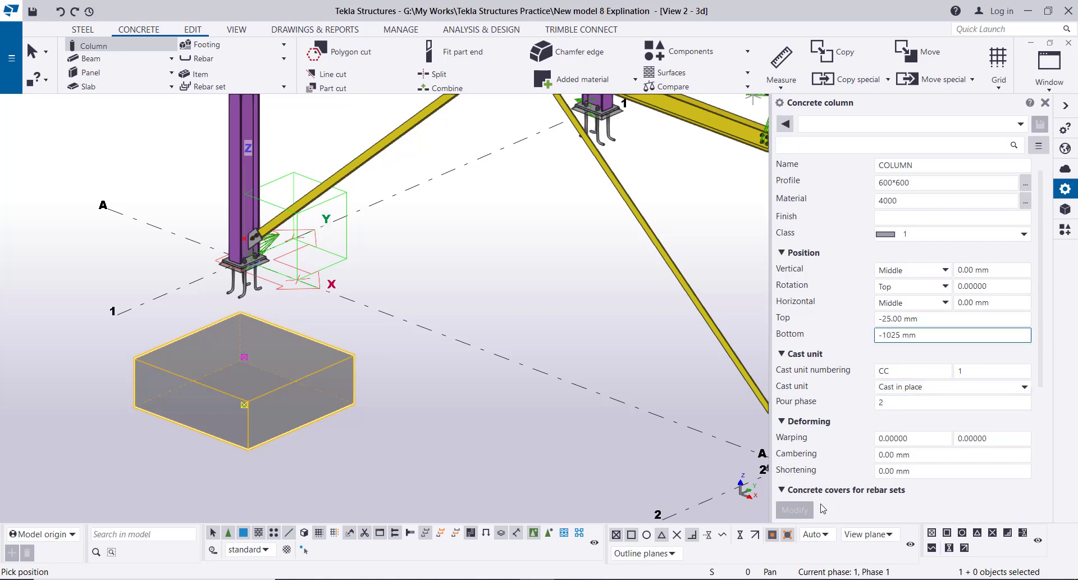
Place the concrete column between the A-1 steel column's base plate and the pad footing, ending the column command
left_click(245, 256)
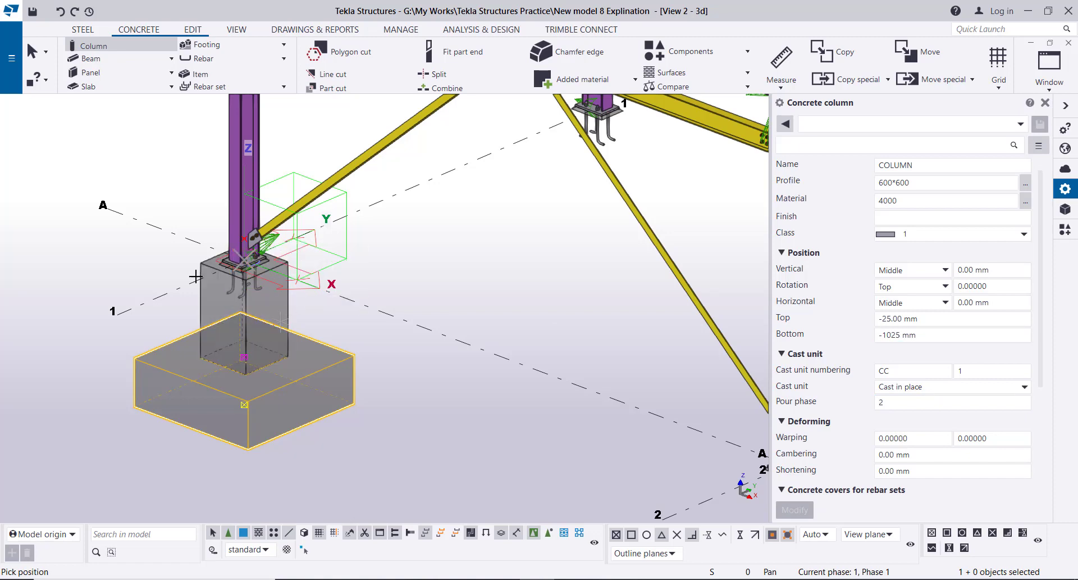
right_click(150, 130)
left_click(150, 134)
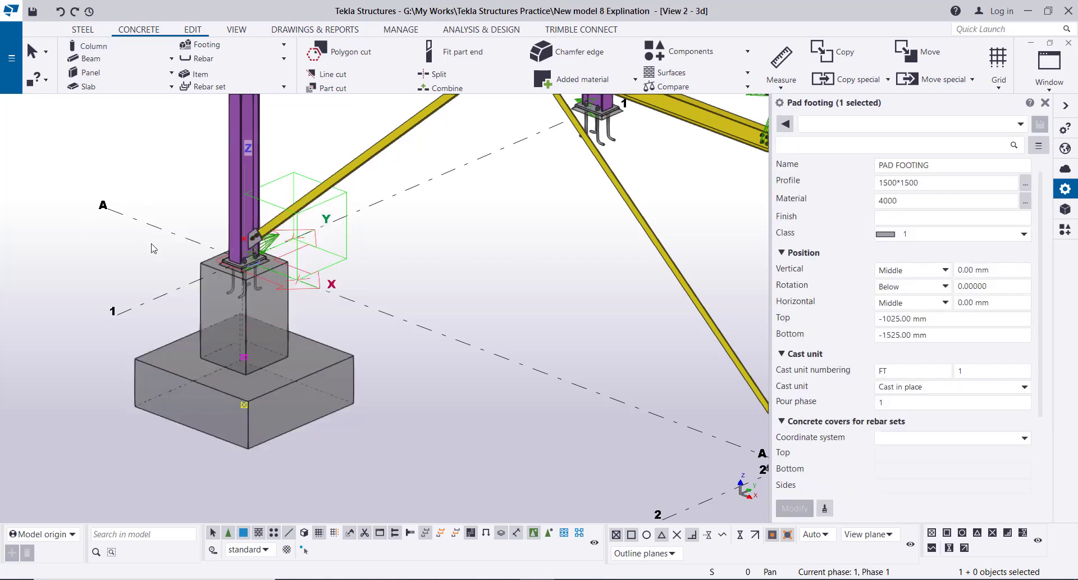
Inspect the finished A-1 foundation, checking the base plate and anchor rods in the concrete column and the pad footing beneath it
scroll(275, 264, "down", 2)
middle_click_drag(257, 285, 328, 280, "ctrl")
scroll(240, 262, "up", 2)
scroll(241, 262, "up", 2)
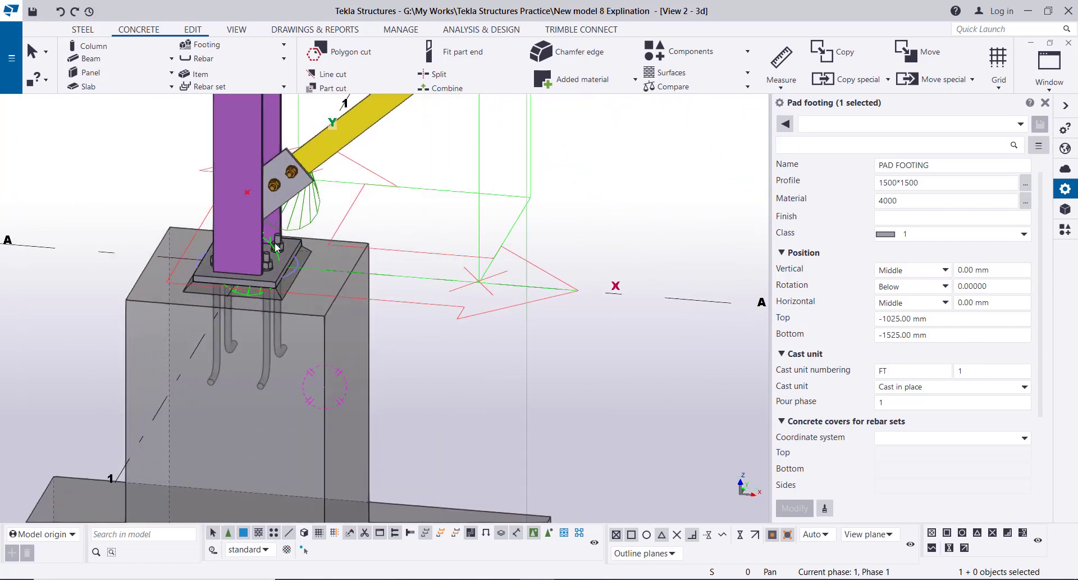
scroll(248, 240, "down", 1)
scroll(250, 245, "down", 4)
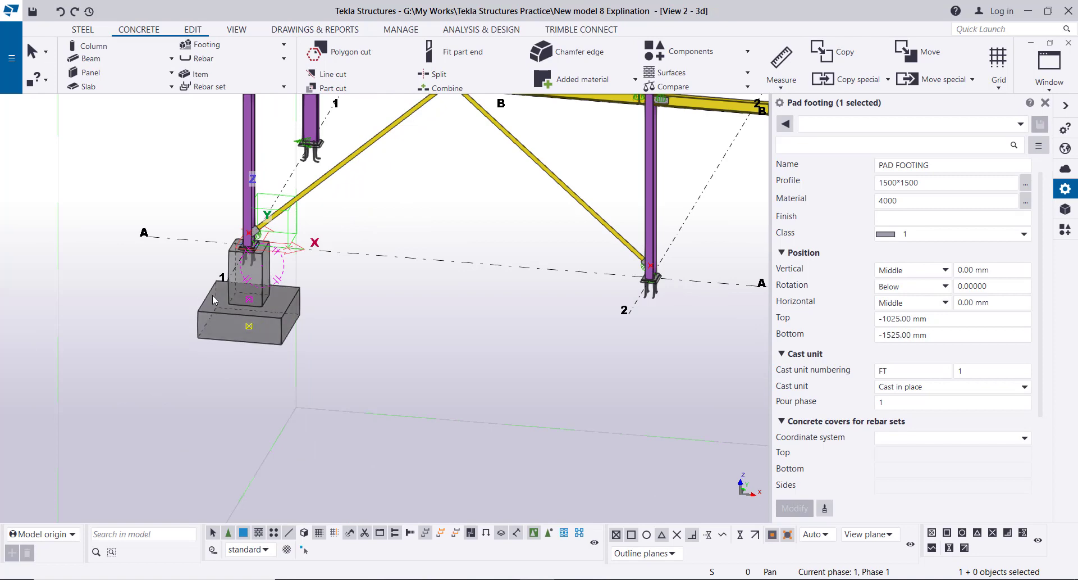
scroll(214, 274, "down", 3)
scroll(214, 274, "down", 2)
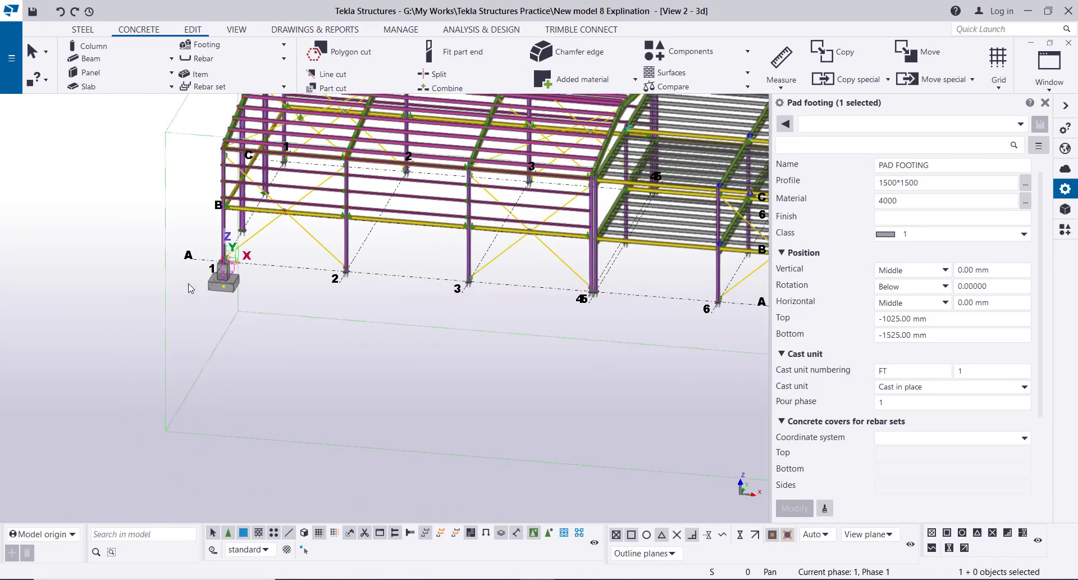
scroll(221, 275, "up", 5)
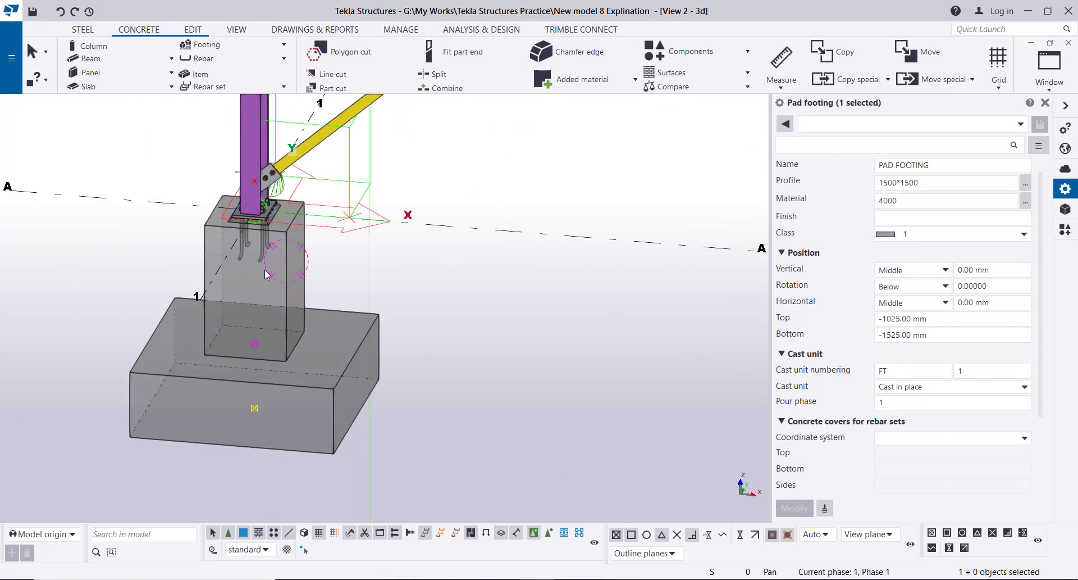
Copy the A-1 concrete column and pad footing together to A-2, using the outer ends of grid lines 1 and 2 as reference points
left_click(287, 251)
left_click(360, 342, "ctrl")
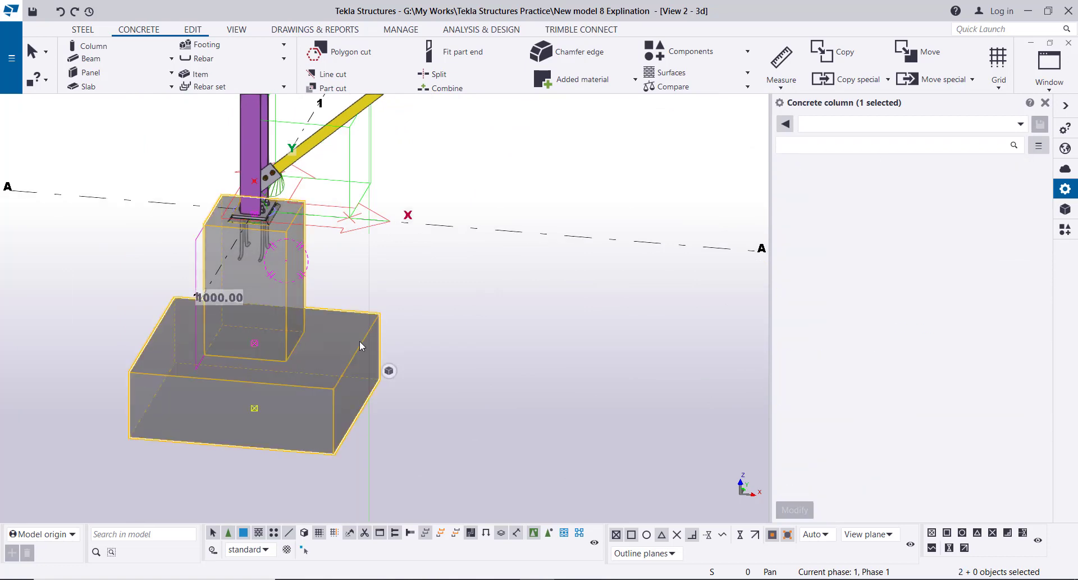
right_click(126, 131)
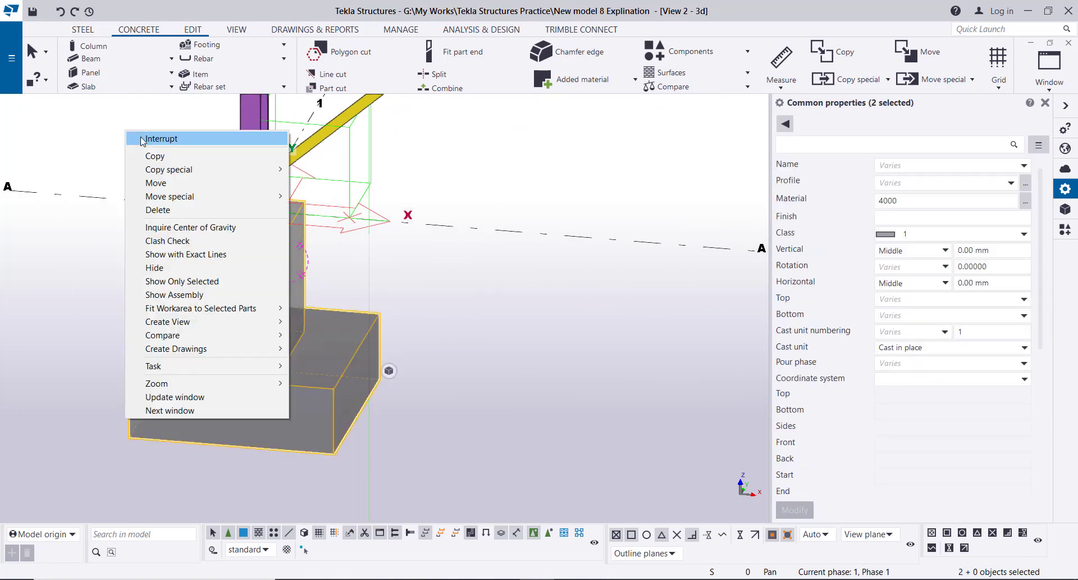
left_click(153, 153)
scroll(163, 152, "down", 3)
scroll(166, 152, "down", 5)
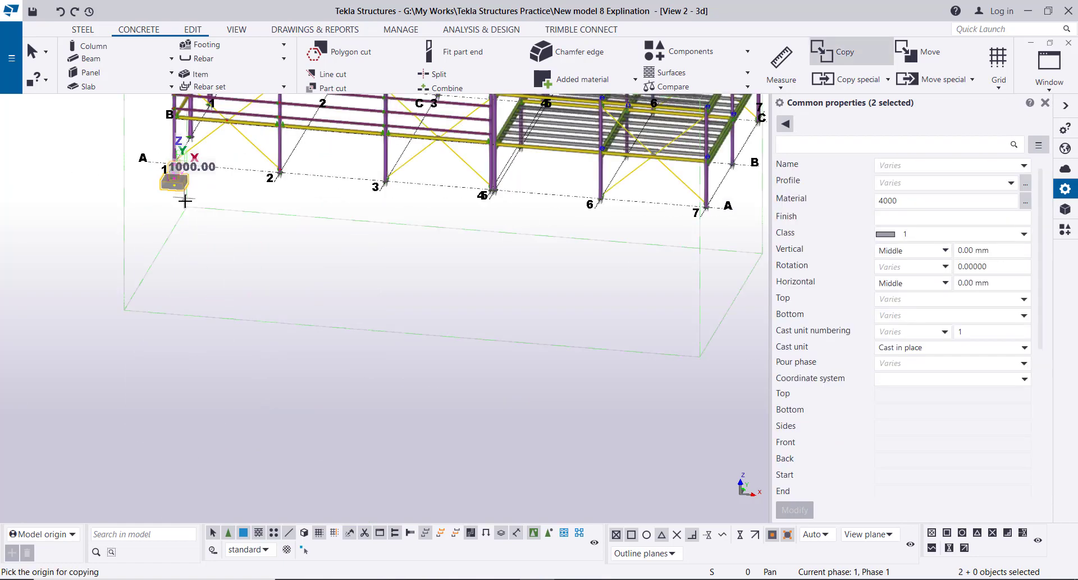
middle_click_drag(206, 216, 164, 239, "ctrl")
scroll(210, 147, "up", 6)
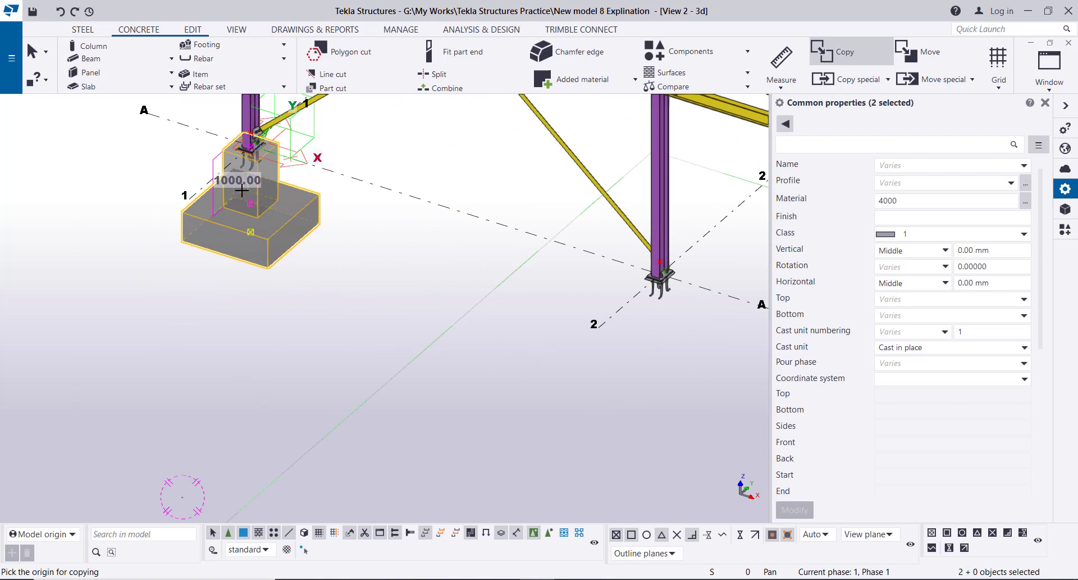
left_click(191, 194)
scroll(187, 211, "down", 4)
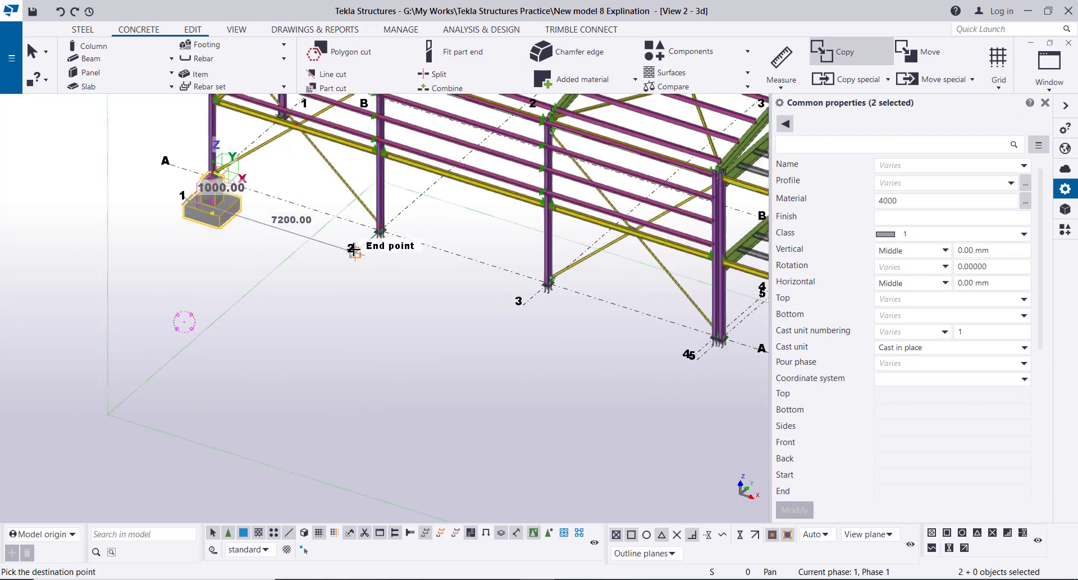
left_click(355, 251)
scroll(461, 281, "up", 4)
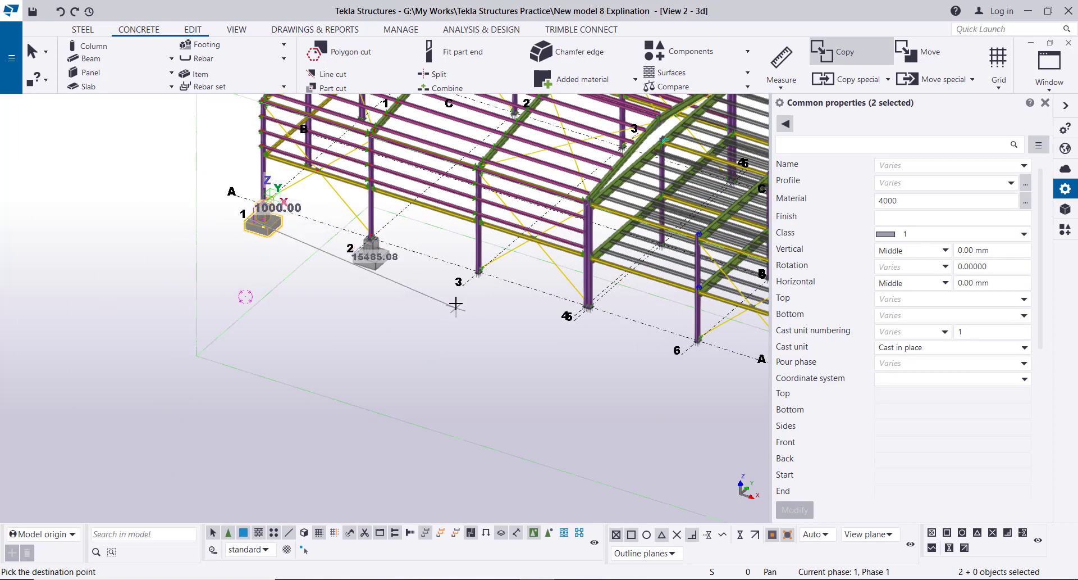
Place further copies of the foundation under the steel columns at A-3, A-6 and A-7, and end the copy command
left_click(502, 240)
scroll(501, 242, "down", 5)
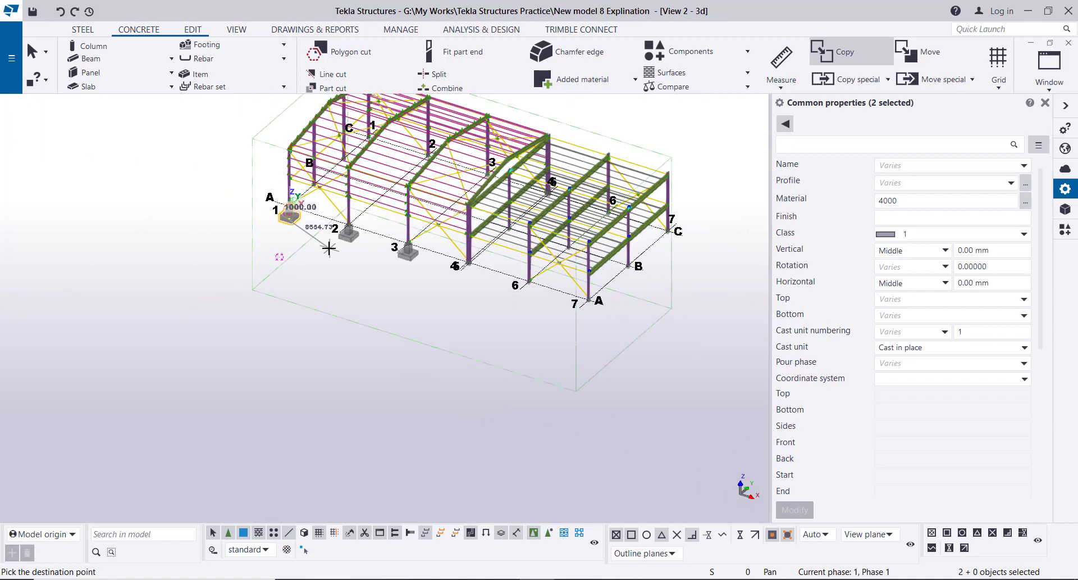
scroll(513, 290, "up", 5)
left_click(533, 289)
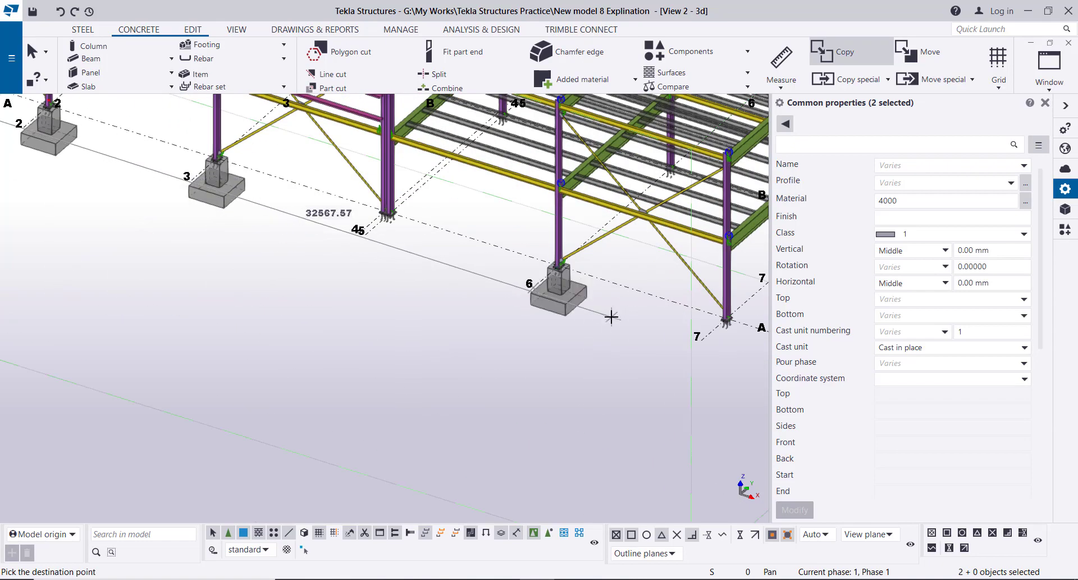
middle_click_drag(614, 314, 414, 308)
left_click(501, 334)
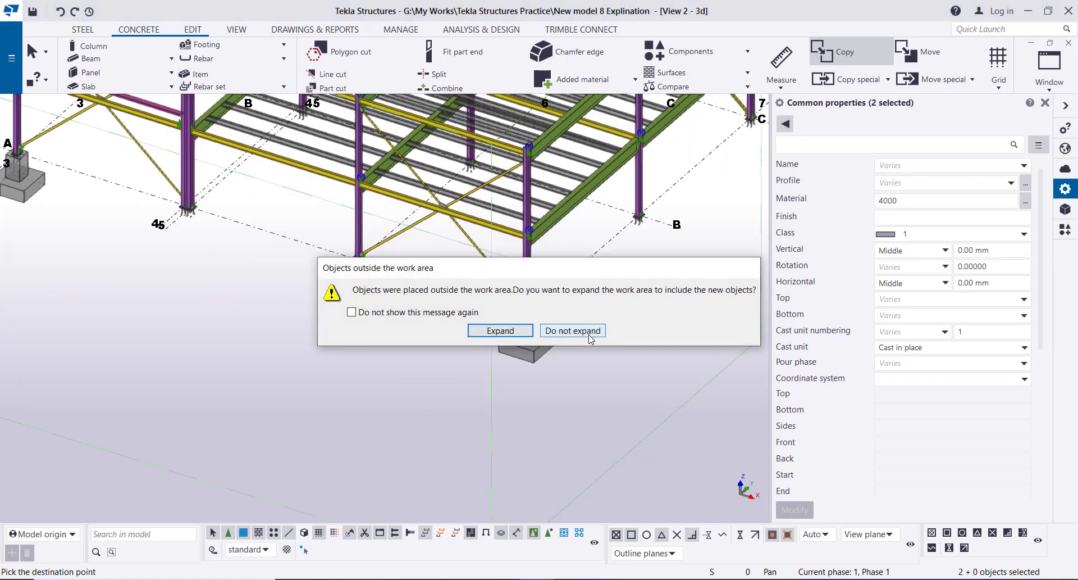
left_click(531, 330)
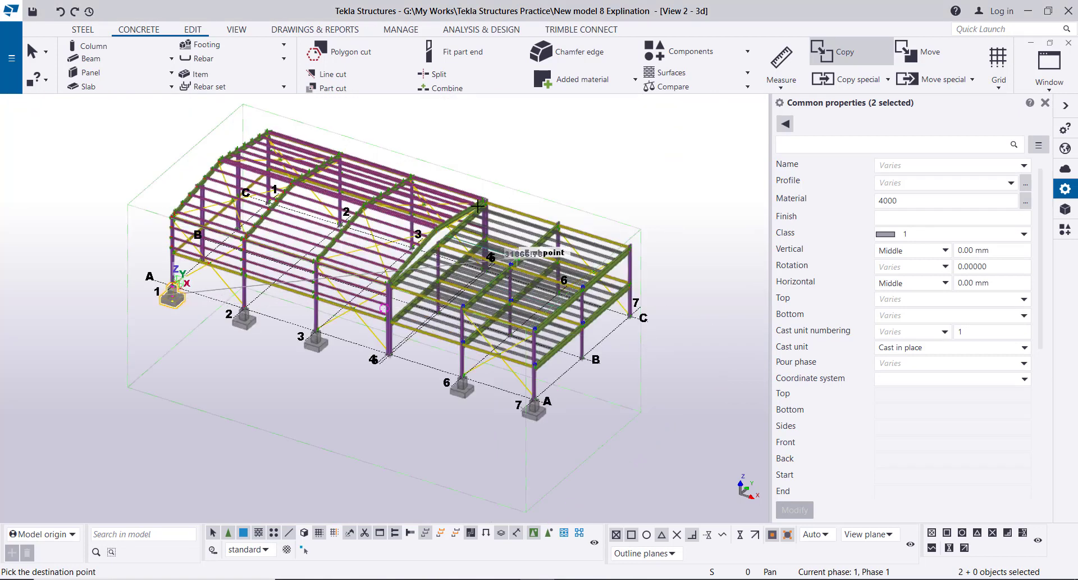
right_click(100, 125)
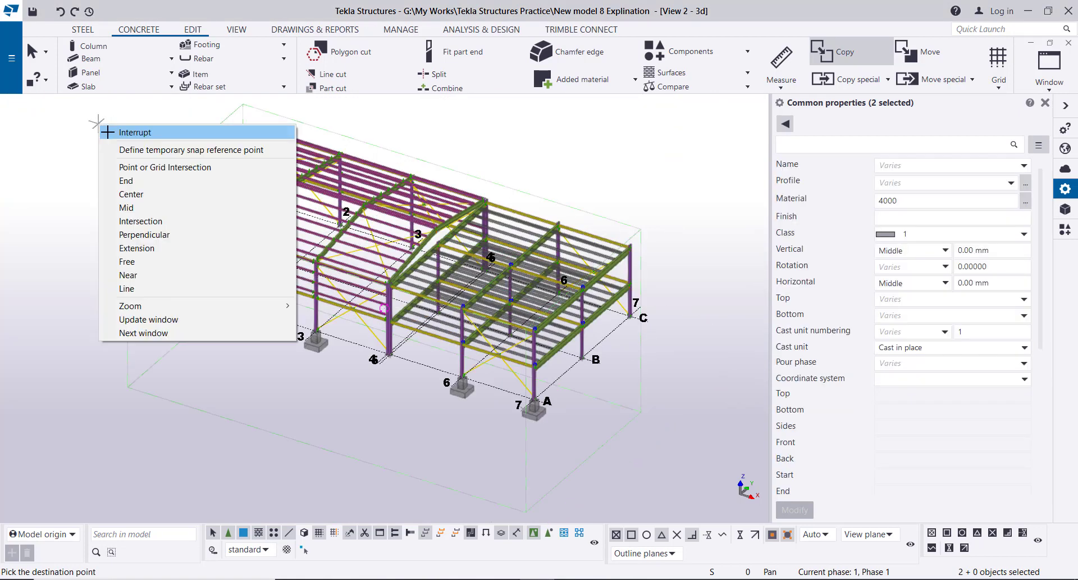
left_click(222, 132)
Select the concrete columns and pad footings at A-1, A-2 and A-3 as one group
scroll(265, 306, "down", 2)
scroll(227, 279, "up", 10)
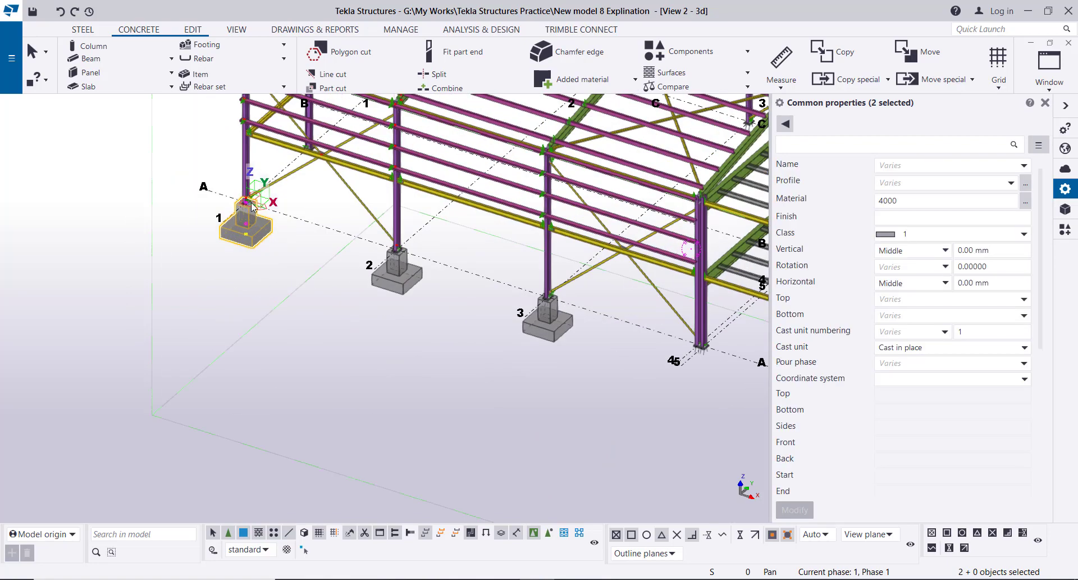
left_click(80, 196)
scroll(216, 194, "down", 8)
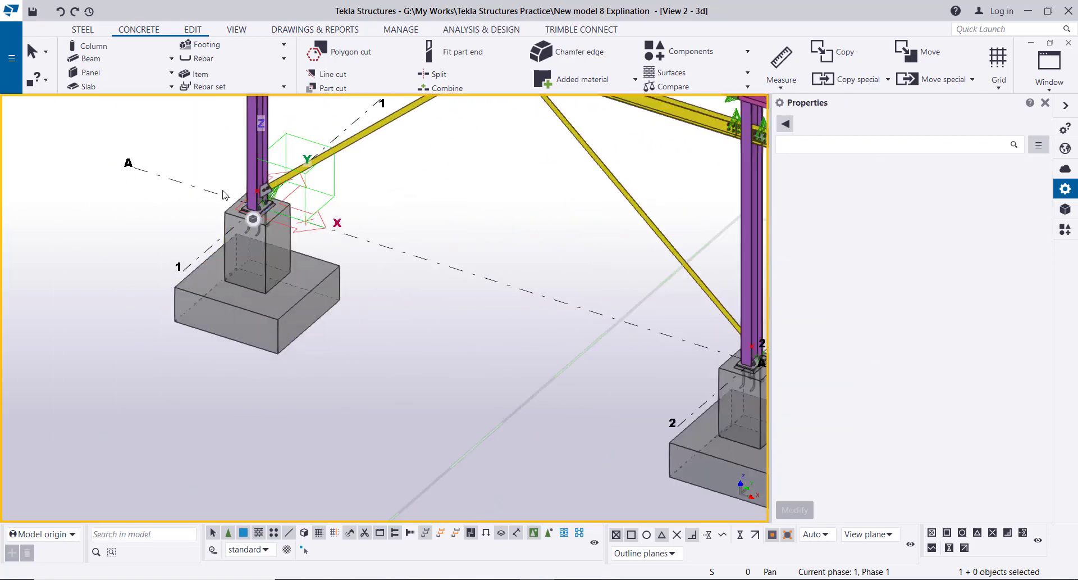
scroll(225, 212, "up", 5)
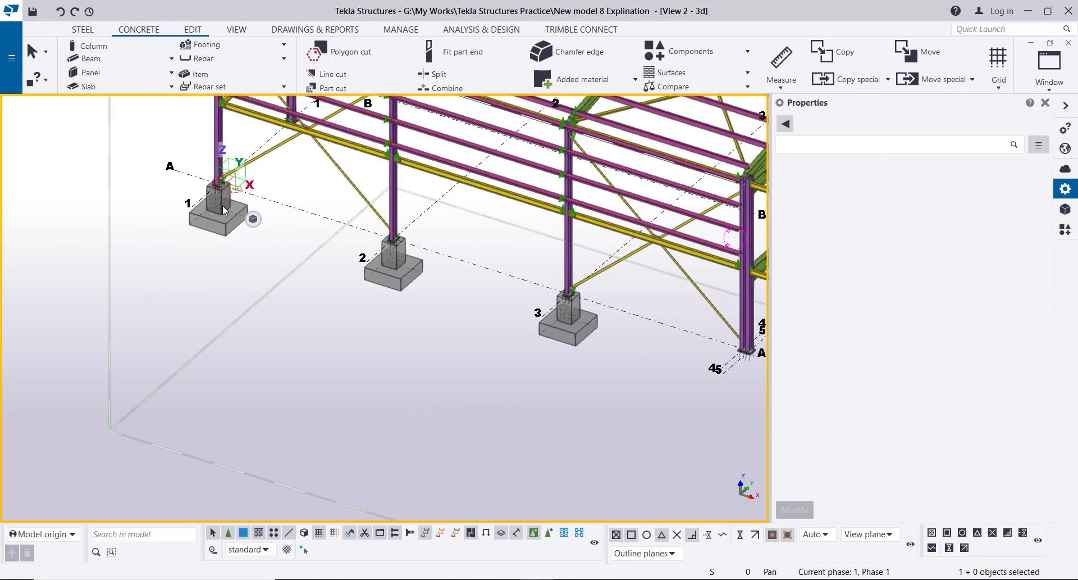
left_click(220, 198)
left_click(223, 231, "ctrl")
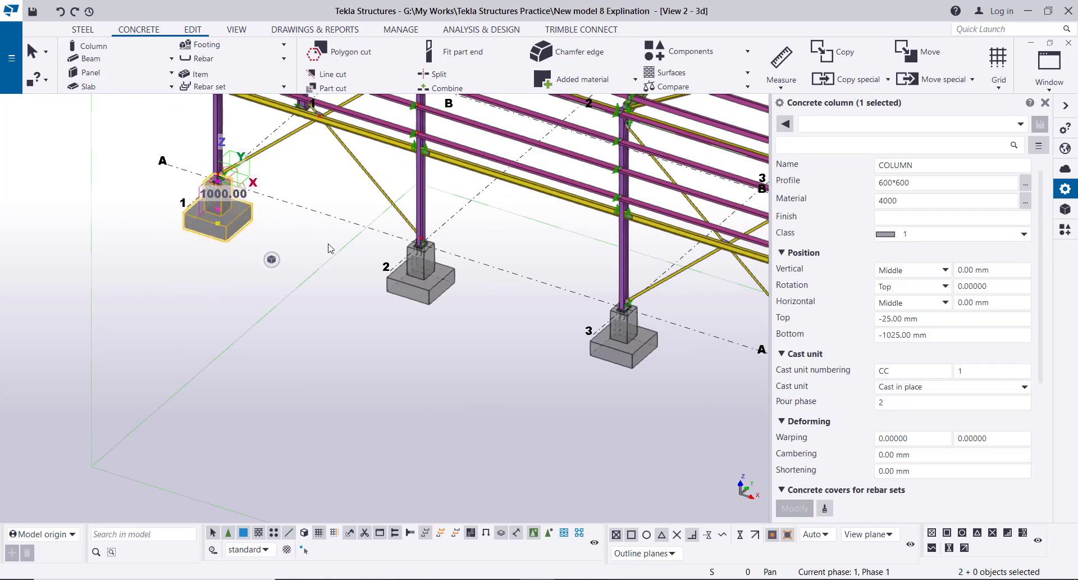
left_click(422, 261, "ctrl")
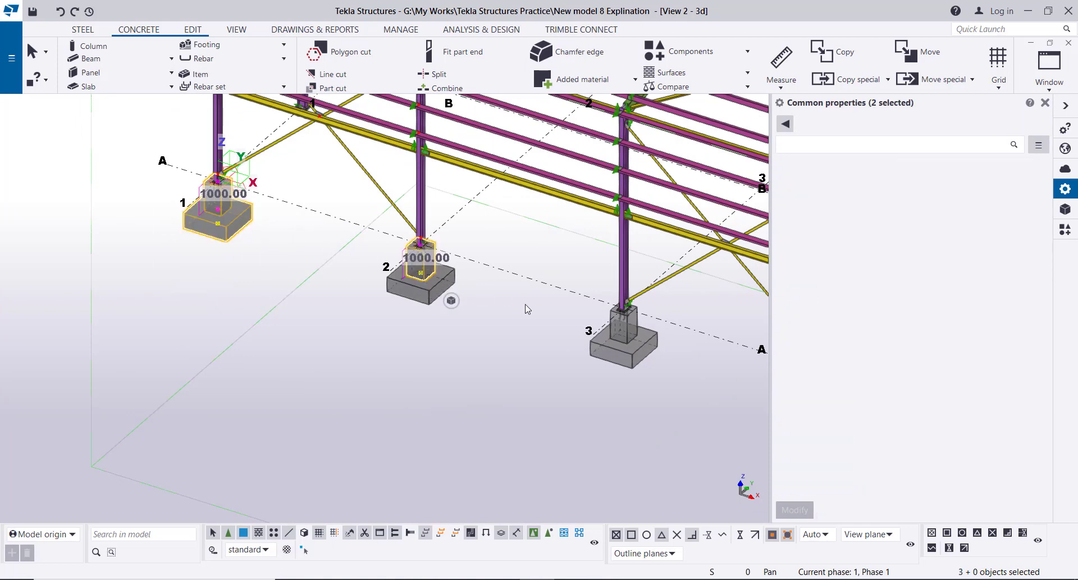
left_click(627, 362, "ctrl")
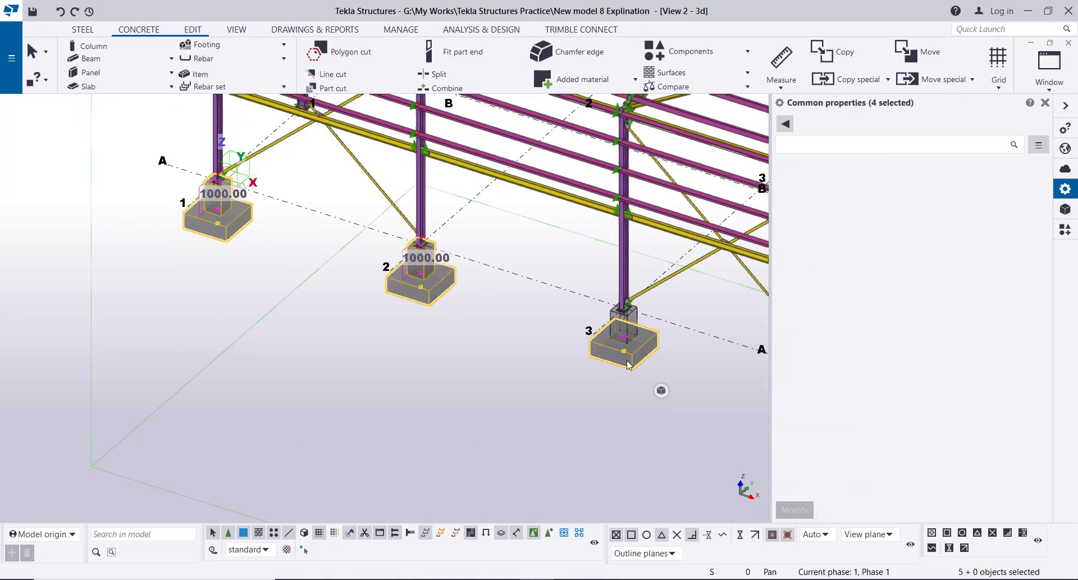
left_click(624, 320, "ctrl")
scroll(559, 346, "down", 5)
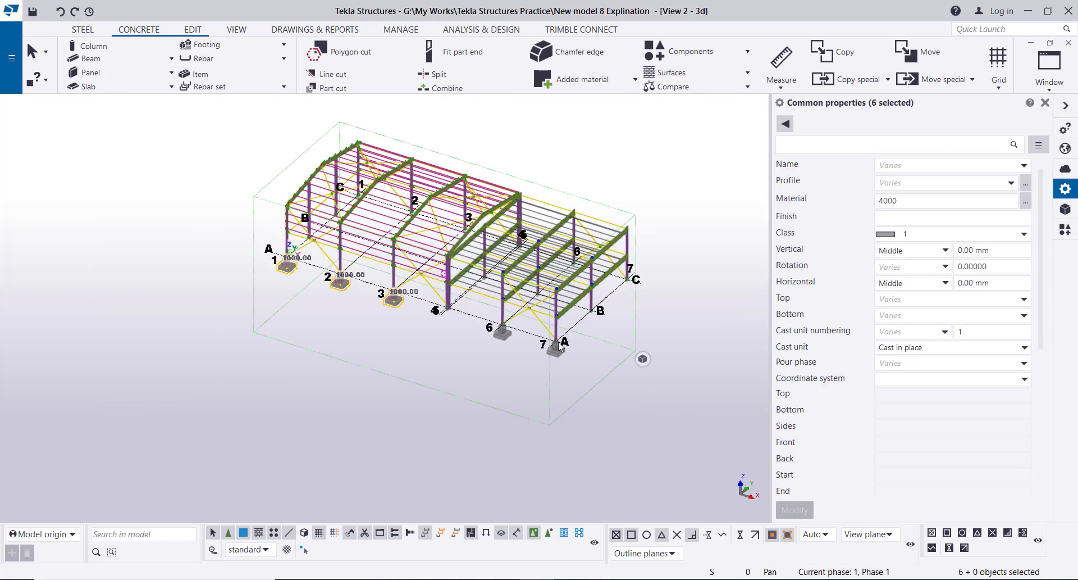
Add the concrete columns and pad footings at A-6 and A-7 to the selection
scroll(485, 328, "up", 5)
left_click(474, 327, "ctrl")
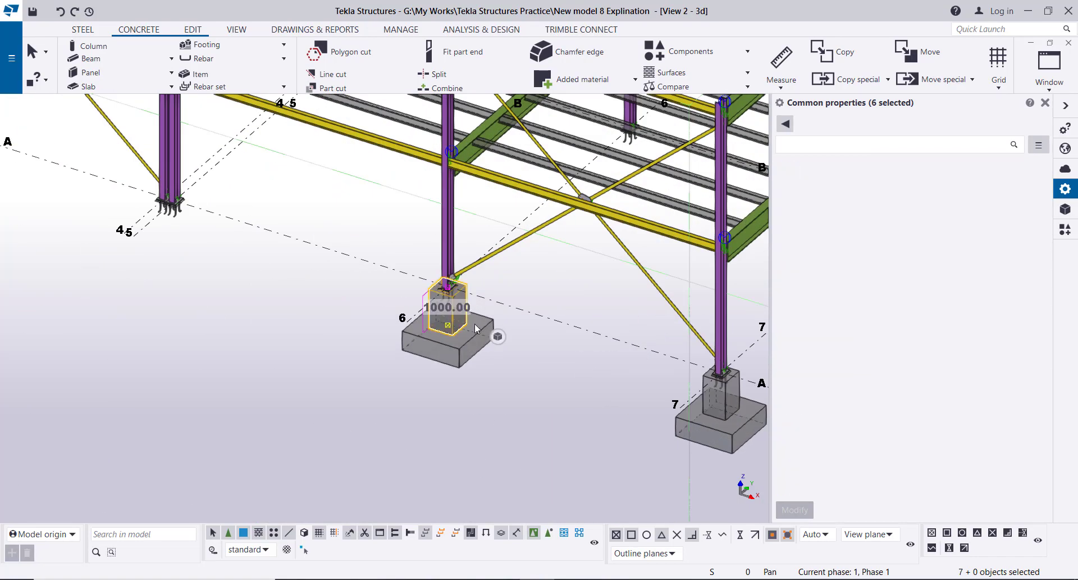
left_click(491, 336, "ctrl")
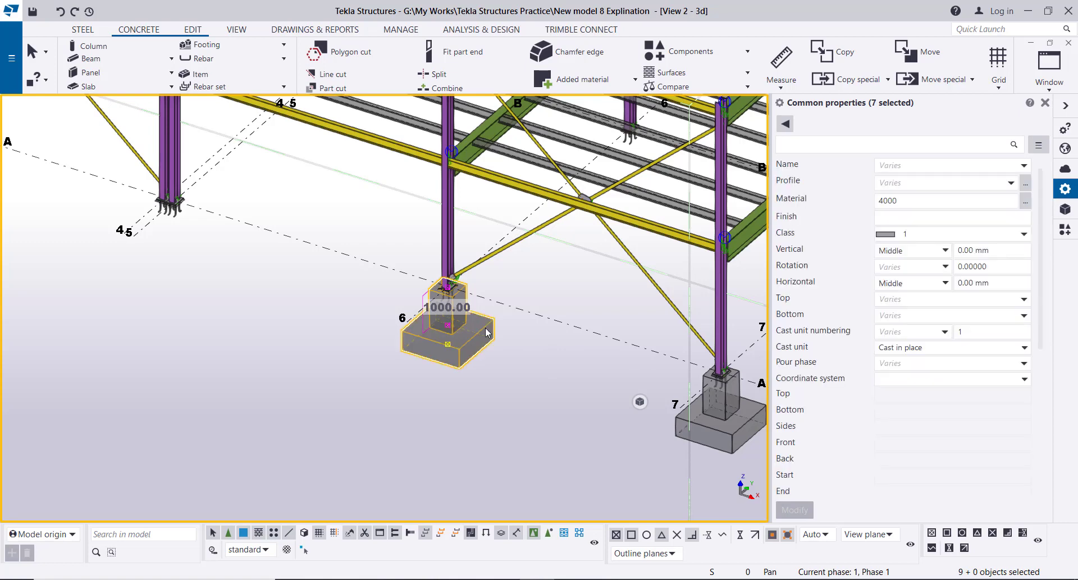
left_click(706, 382, "ctrl")
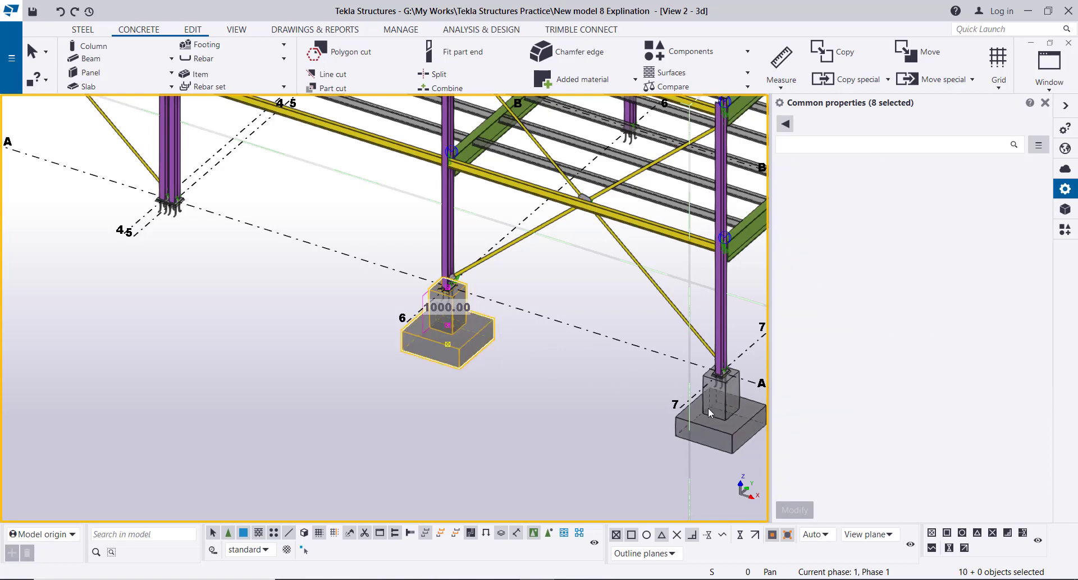
left_click(713, 432, "ctrl")
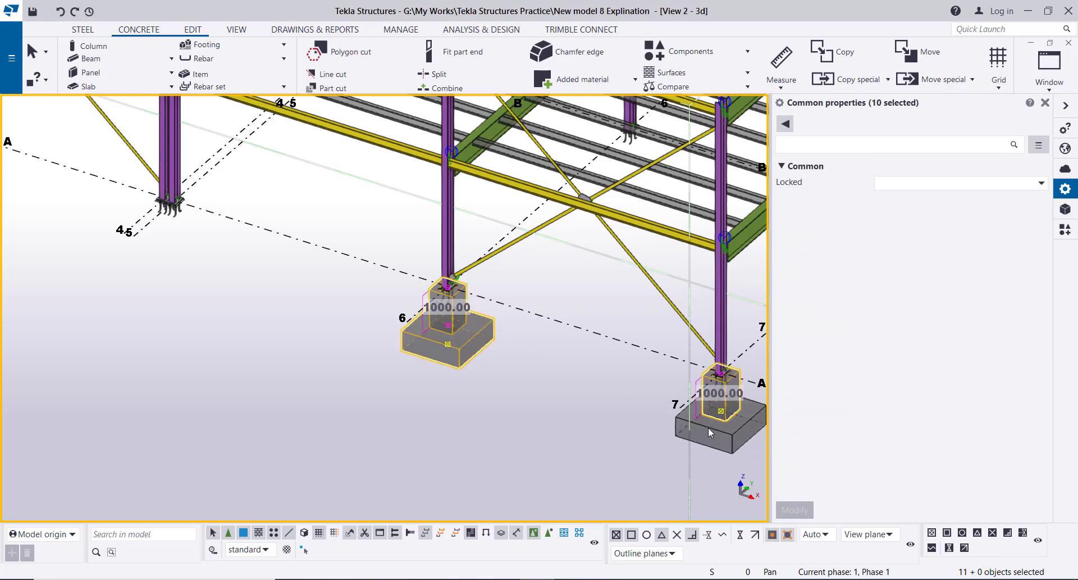
left_click(709, 427, "ctrl")
scroll(585, 356, "down", 5)
scroll(543, 355, "down", 2)
scroll(327, 224, "up", 2)
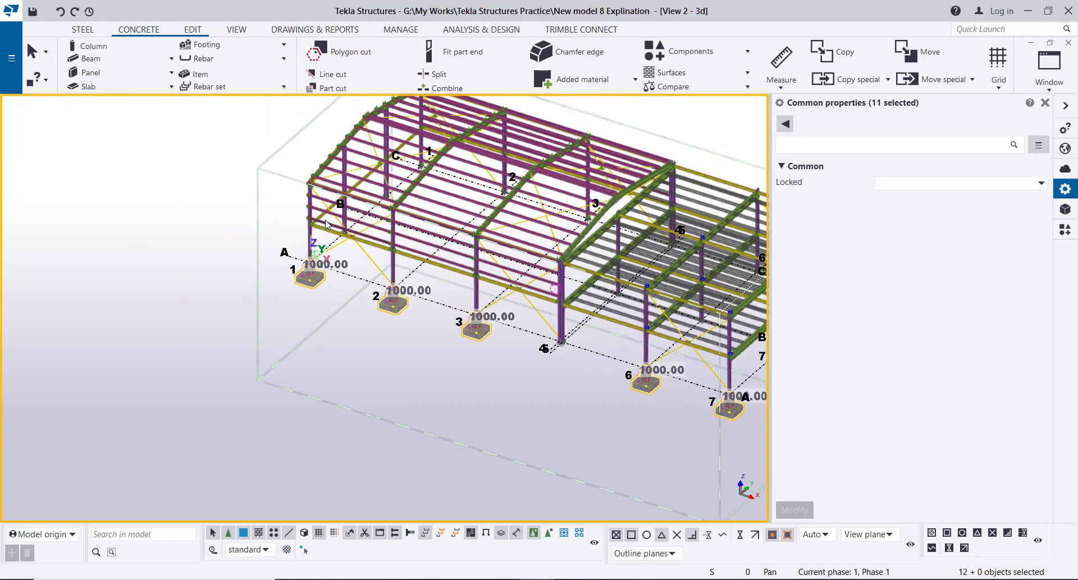
Copy the selected foundations from grid line A to grid line C, 16000 mm away, end the command and clear the selection
right_click(144, 193)
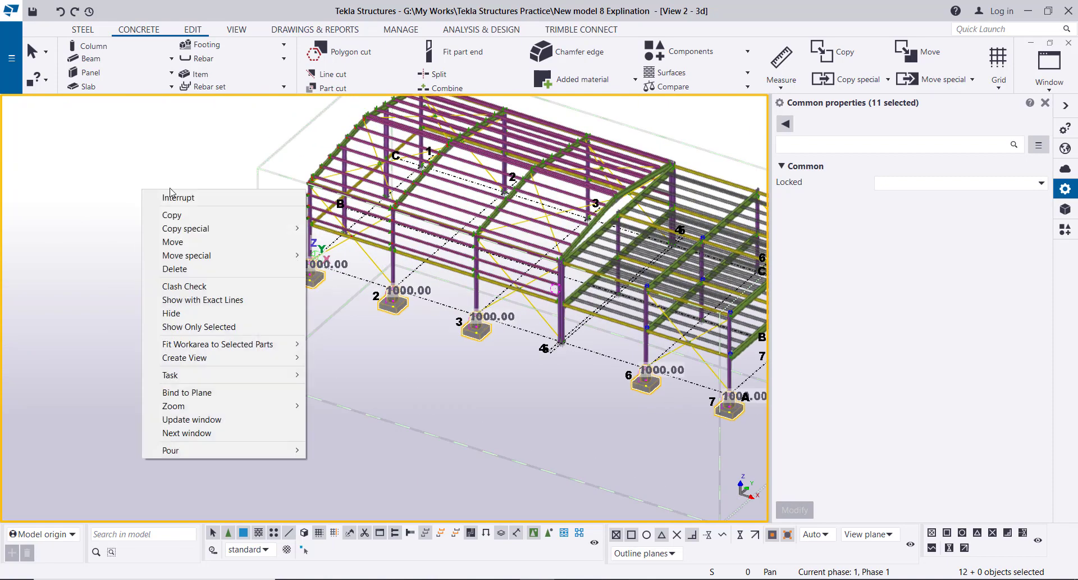
left_click(191, 216)
scroll(149, 224, "down", 4)
scroll(328, 228, "up", 4)
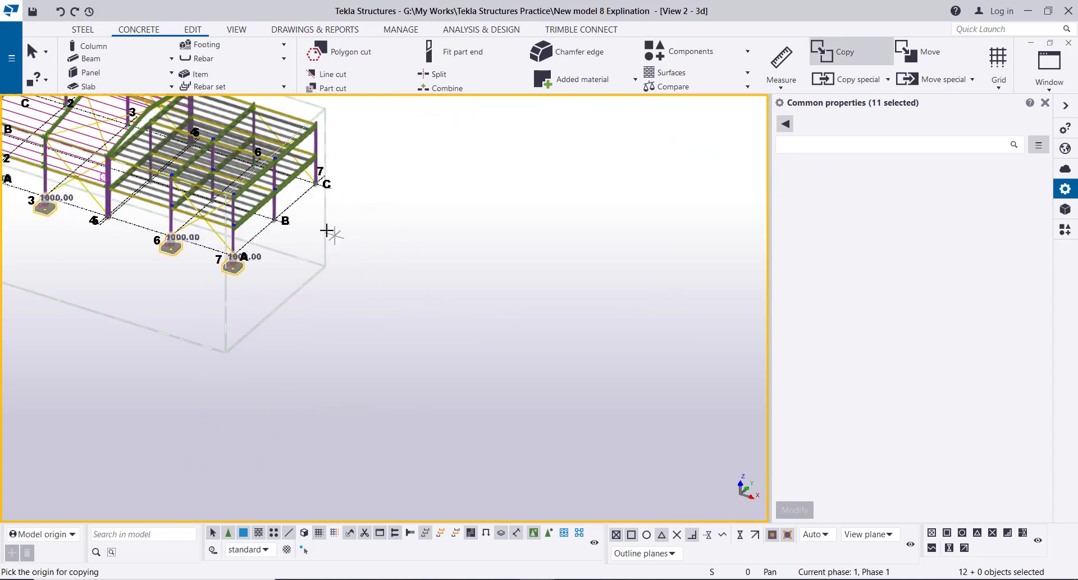
middle_click_drag(328, 229, 365, 337)
scroll(365, 337, "up", 3)
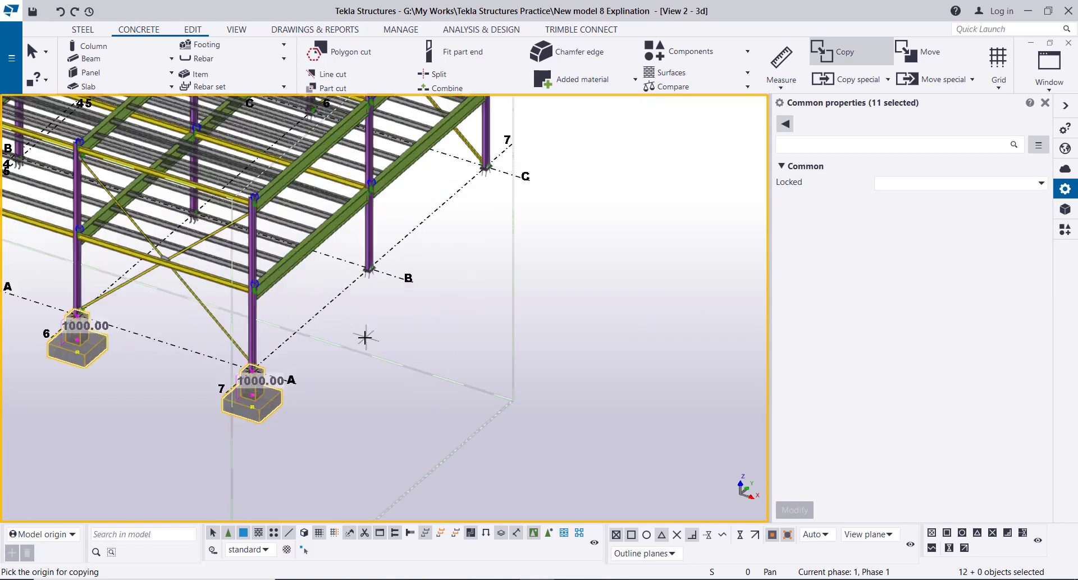
left_click(296, 383)
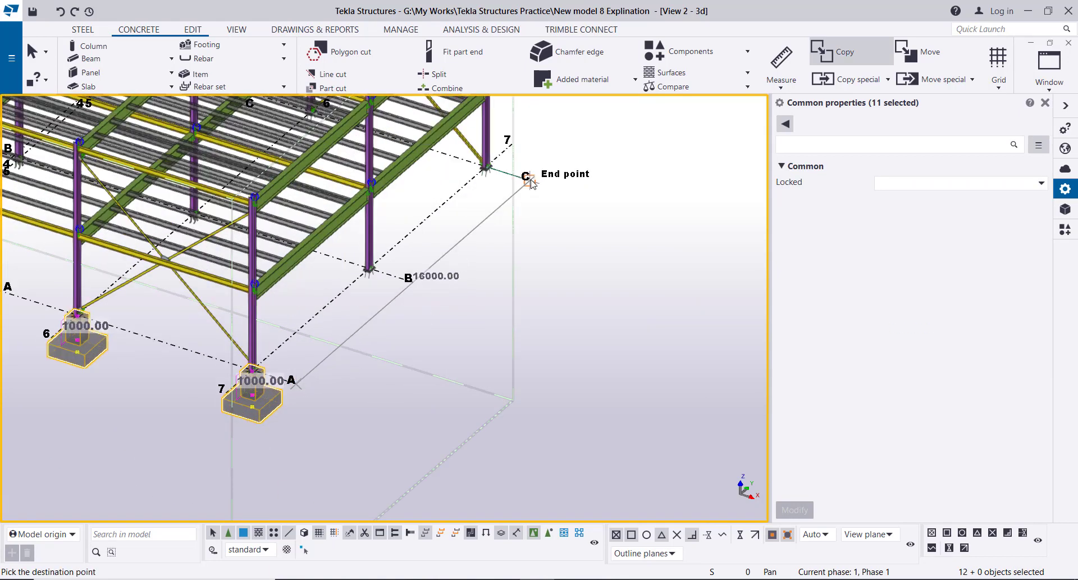
left_click(530, 177)
left_click(500, 330)
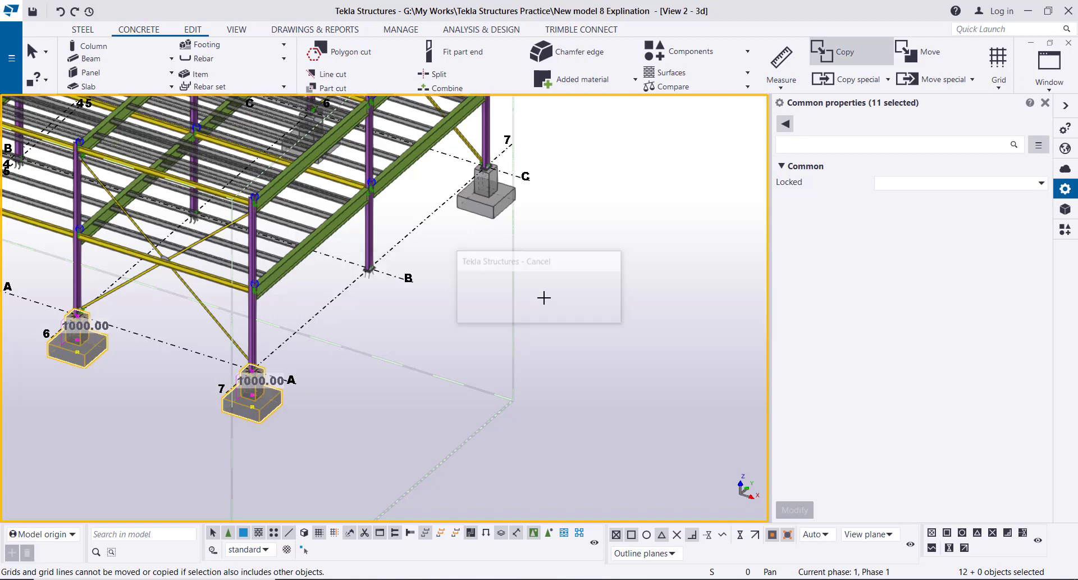
right_click(620, 164)
left_click(629, 173)
scroll(466, 222, "down", 4)
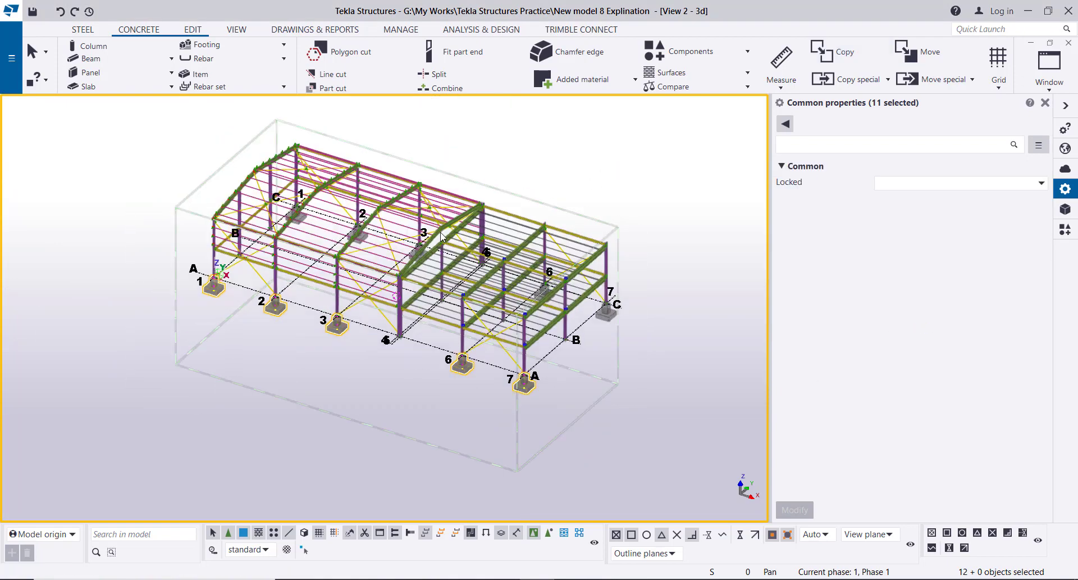
middle_click_drag(432, 225, 472, 227, "ctrl")
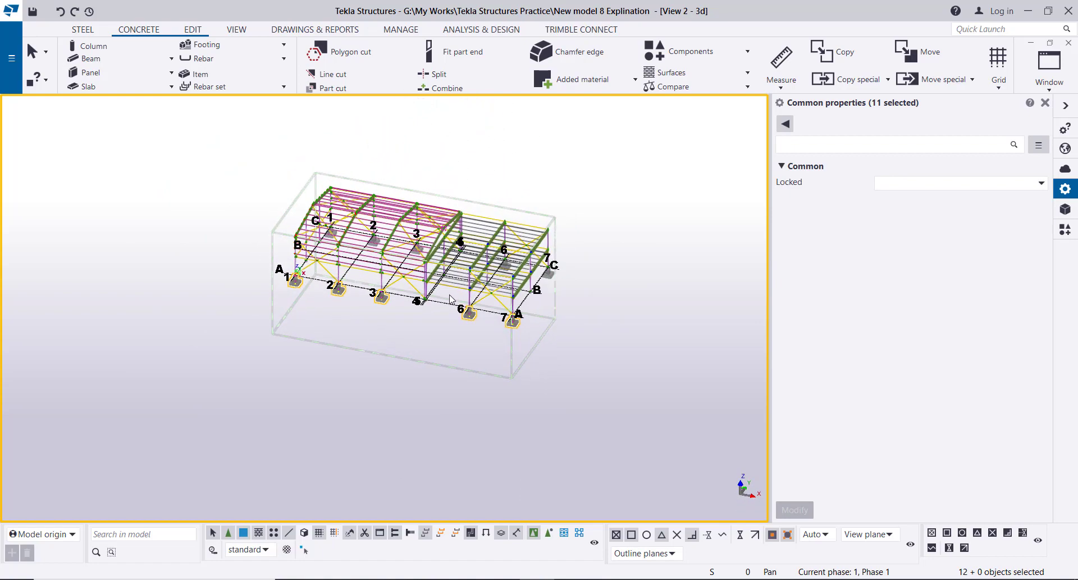
scroll(428, 290, "up", 3)
left_click(407, 306)
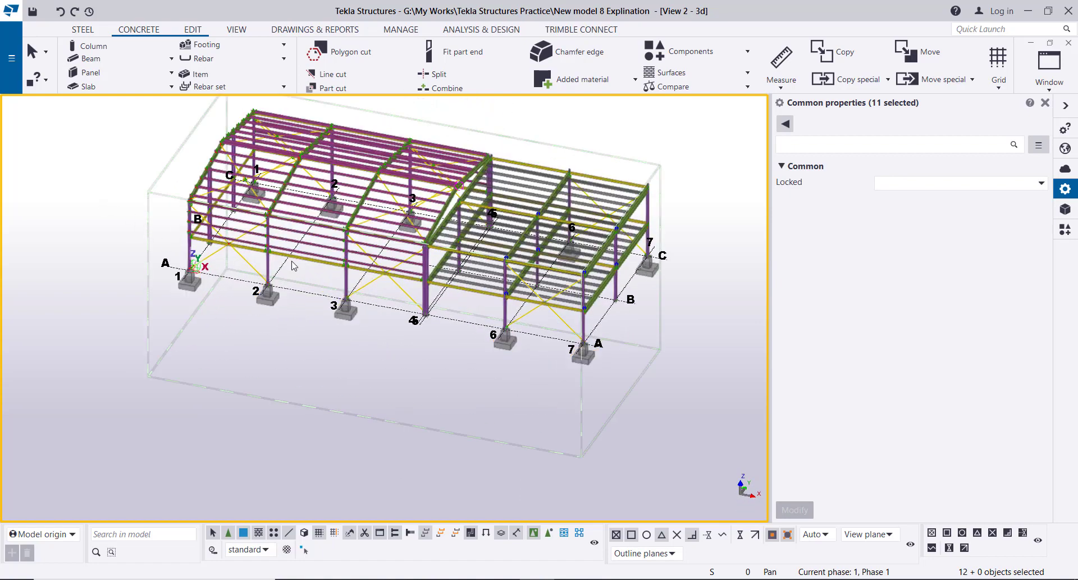
Place a 1500*2500 pad footing centred under the twin steel columns at A-4 and A-5, and end the command
scroll(406, 306, "up", 10)
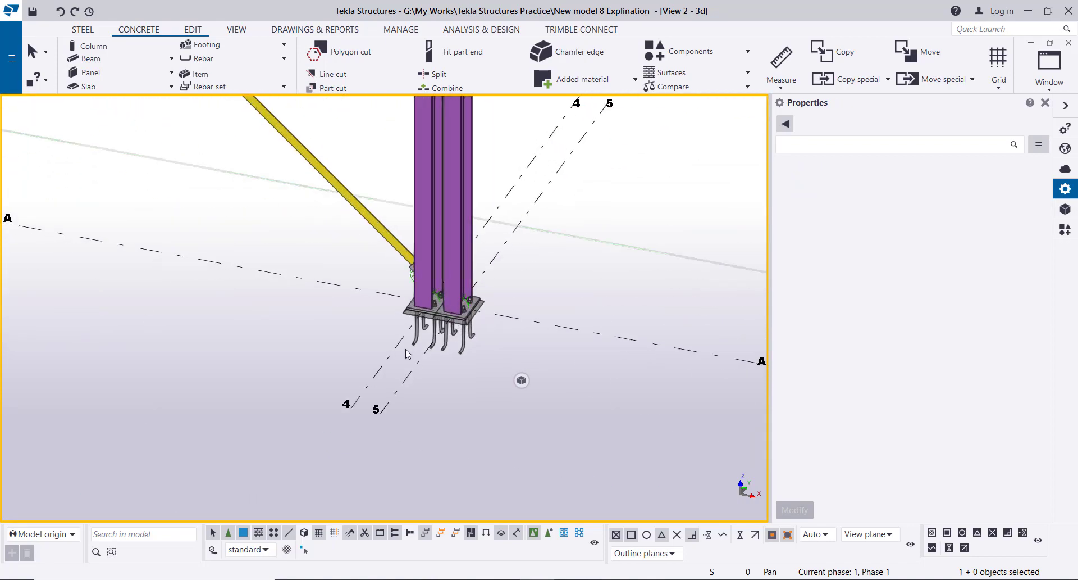
scroll(439, 313, "up", 8)
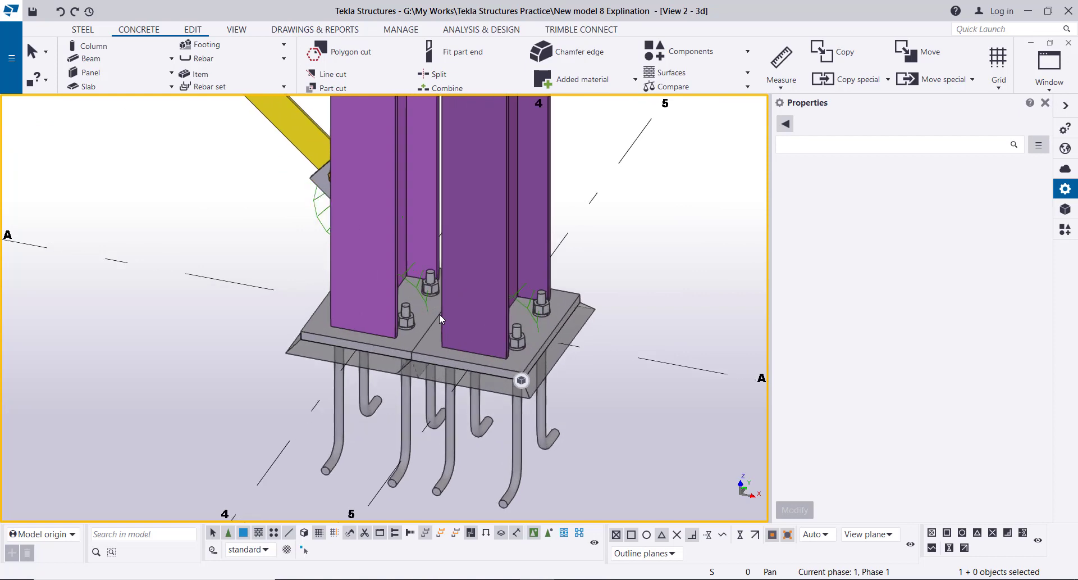
scroll(440, 313, "down", 10)
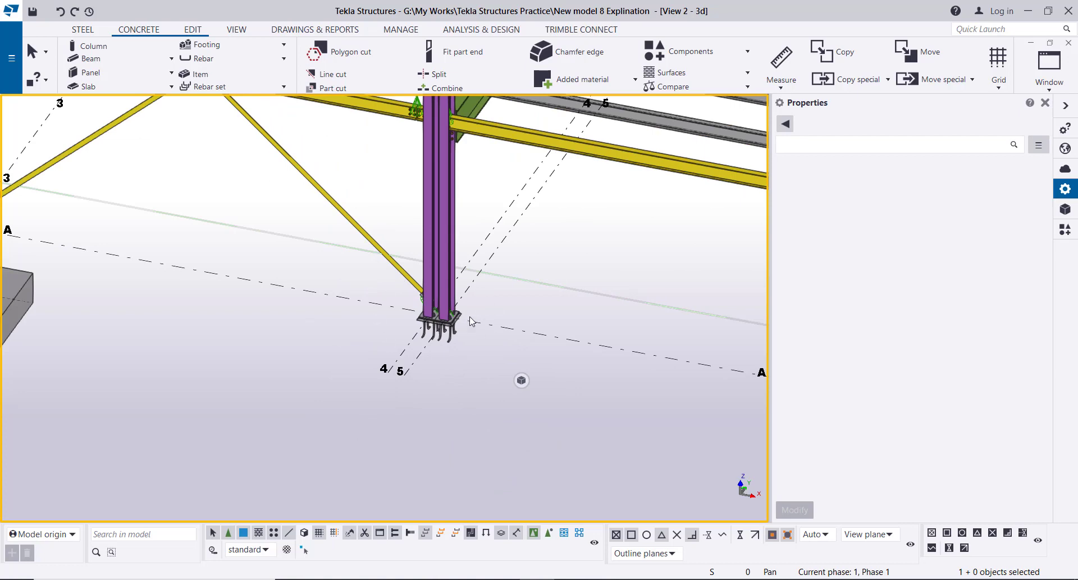
scroll(449, 346, "down", 3)
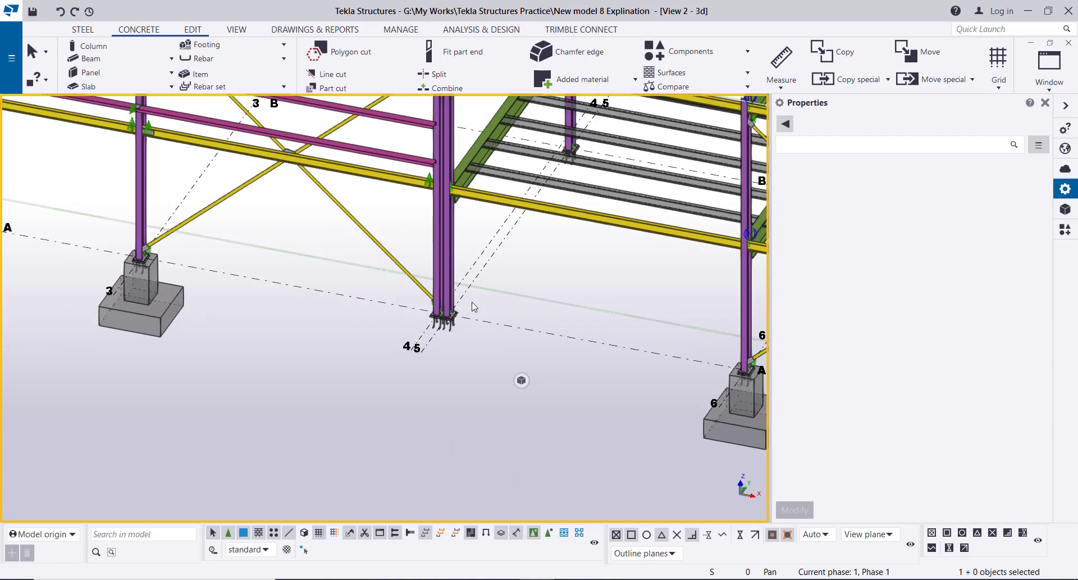
scroll(474, 306, "up", 2)
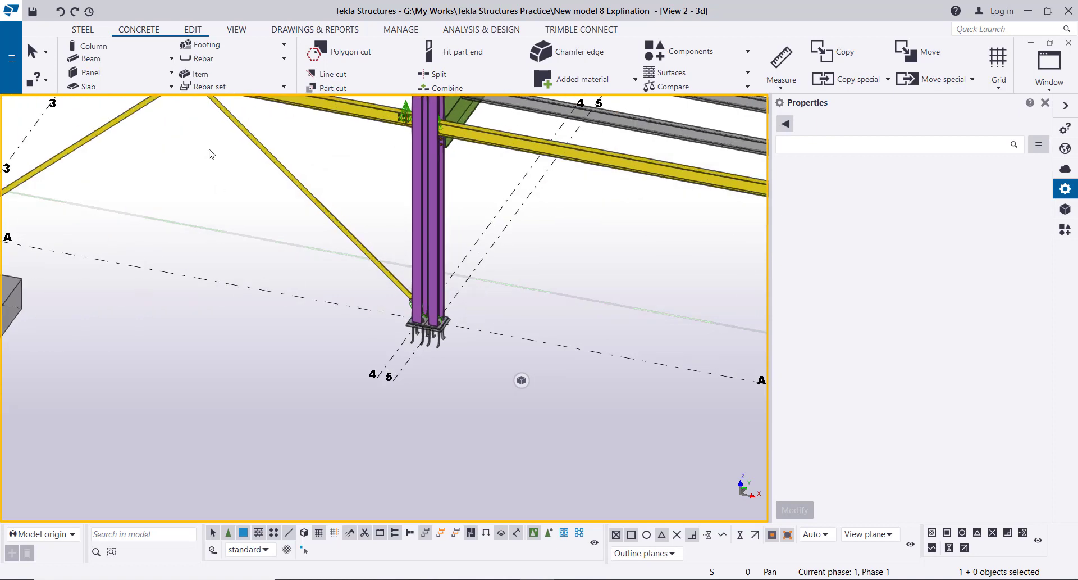
left_click(223, 48)
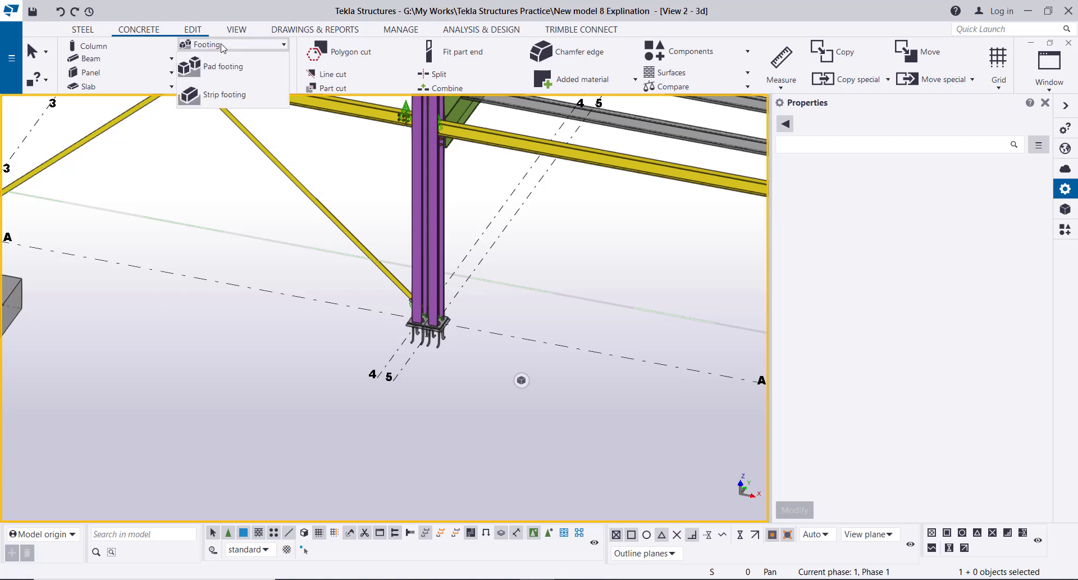
left_click(228, 66)
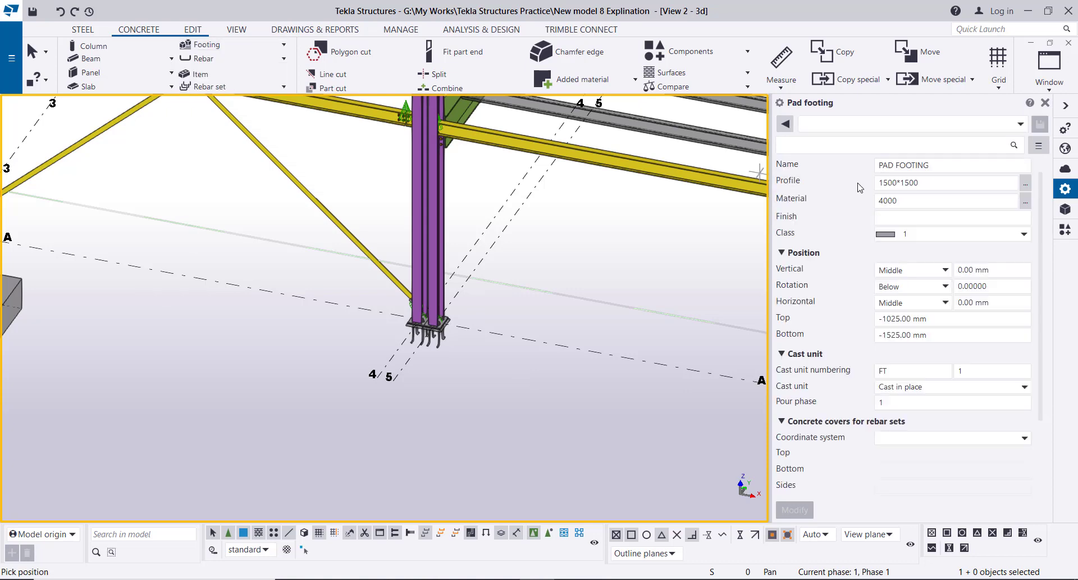
left_click(901, 183)
left_click_drag(901, 183, 934, 187)
scroll(449, 328, "up", 5)
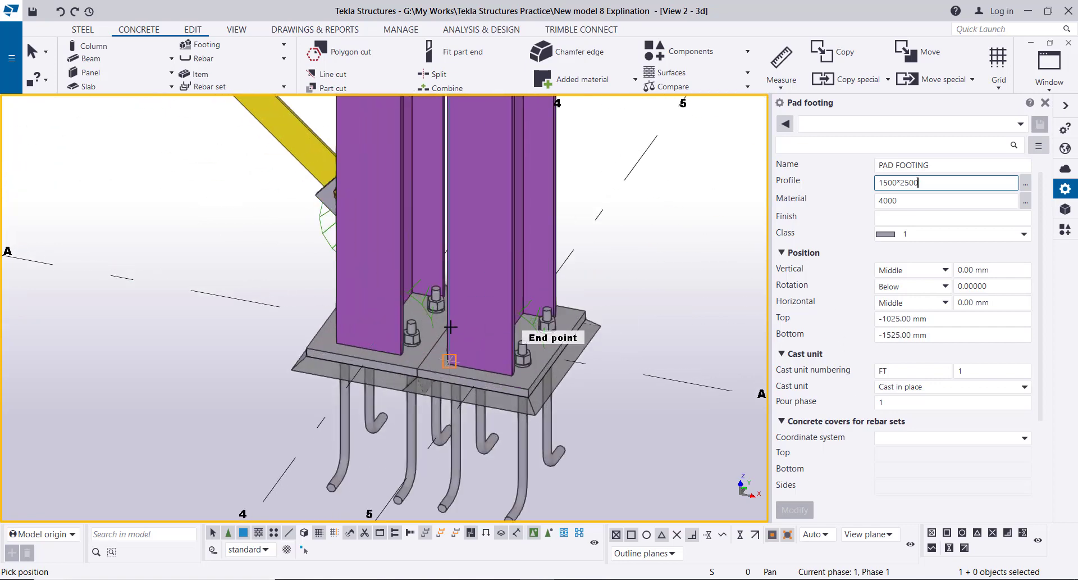
left_click(439, 330)
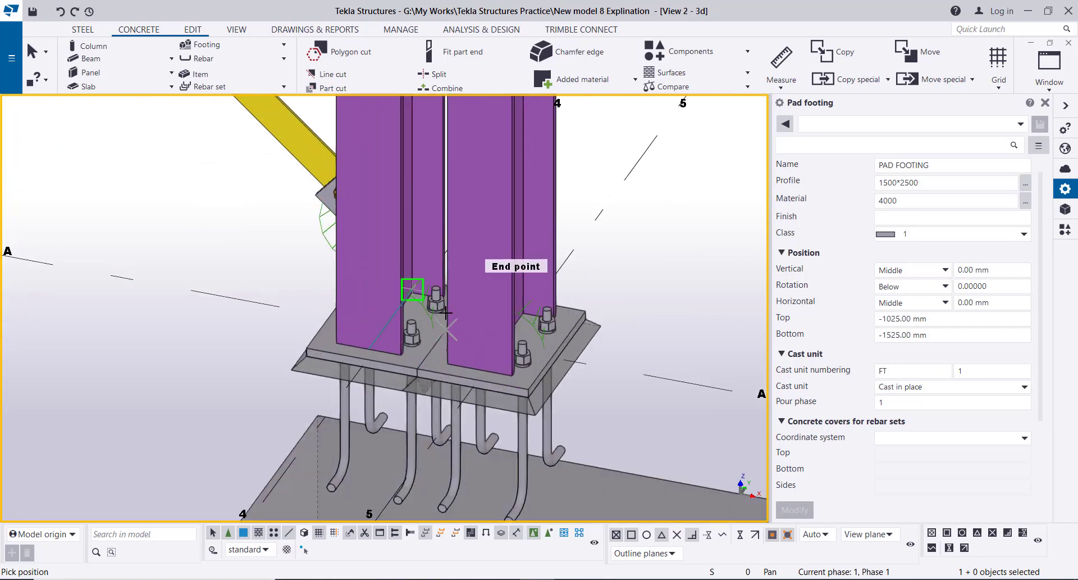
scroll(445, 313, "down", 6)
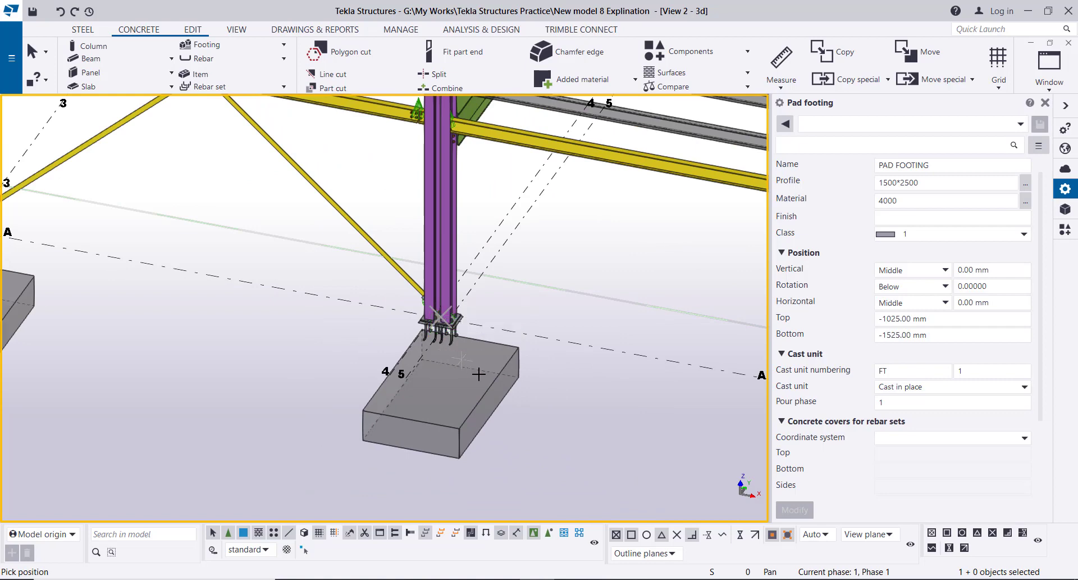
right_click(574, 227)
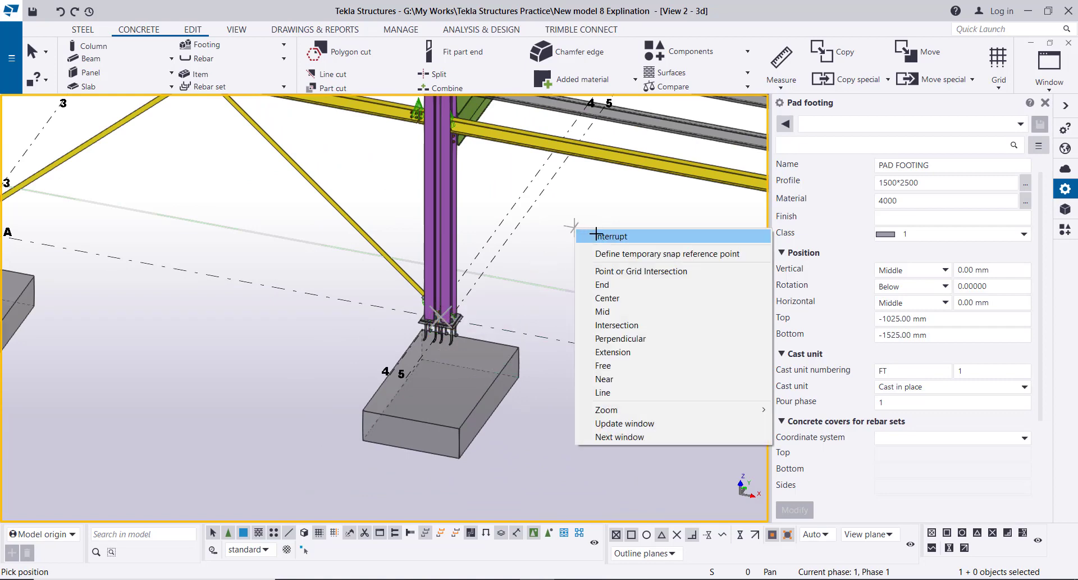
left_click(597, 234)
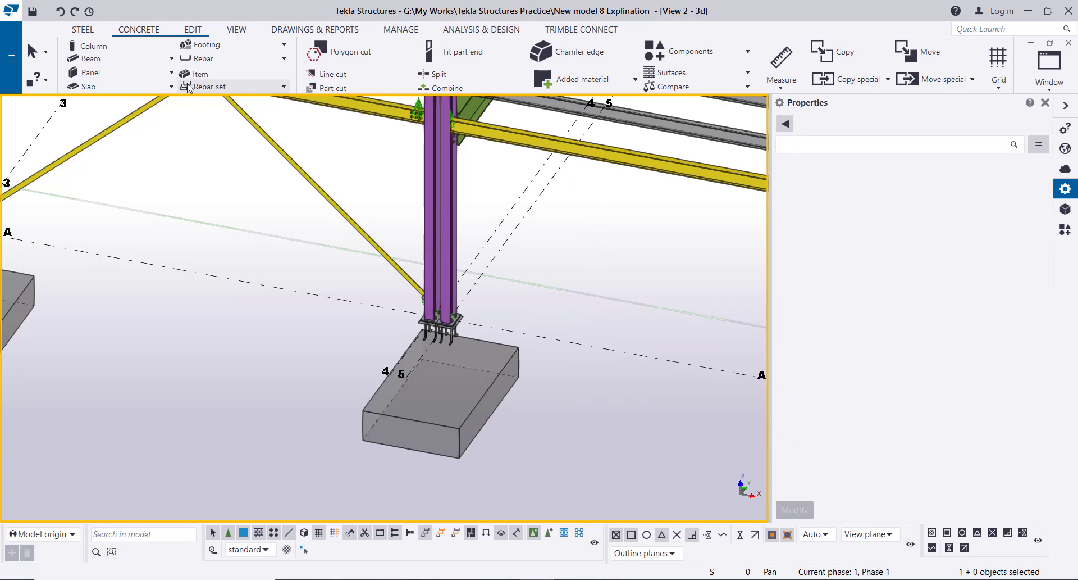
Place a 600*1200 concrete column at the midpoint between the twin base plates at A-4 and A-5, and end the command
left_click(94, 48)
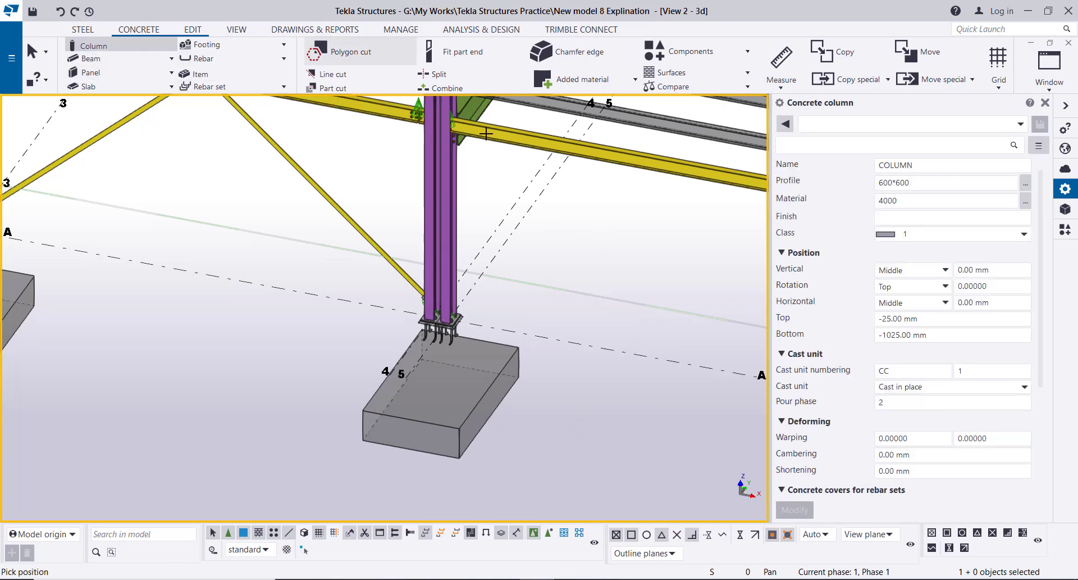
left_click(1008, 202)
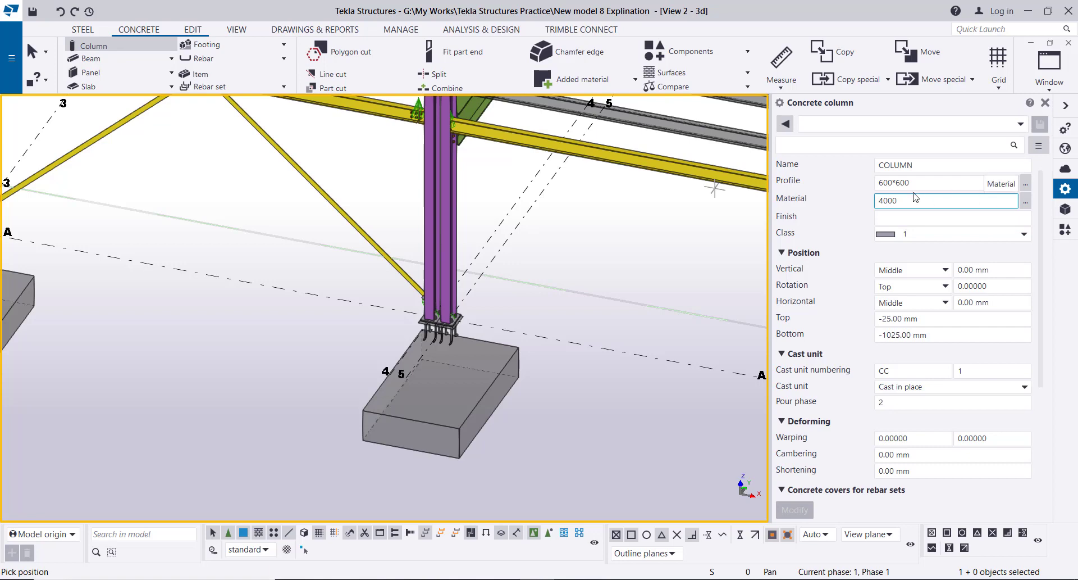
left_click(895, 183)
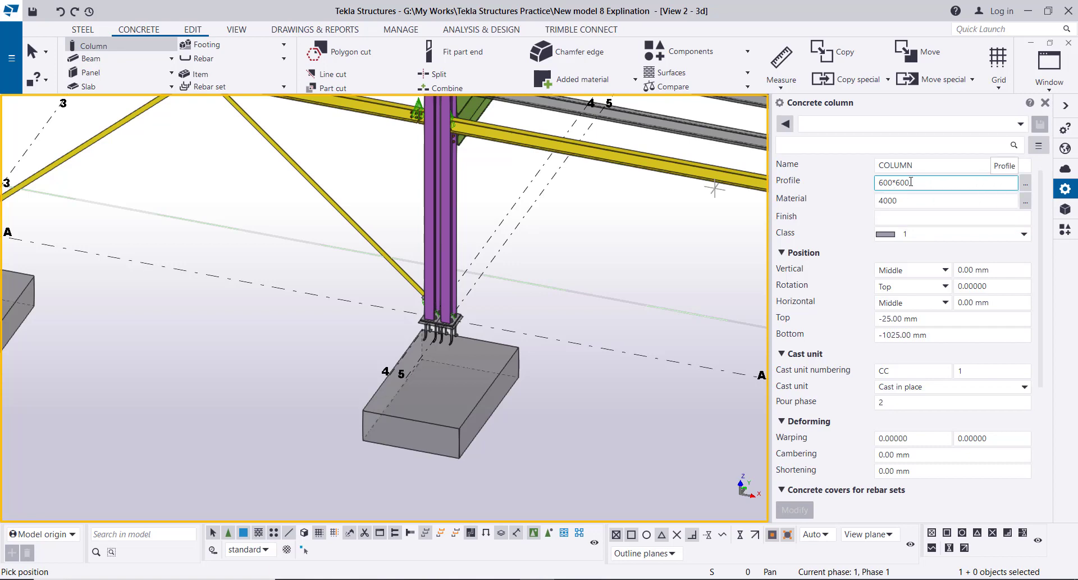
left_click_drag(911, 182, 905, 182)
left_click(917, 214)
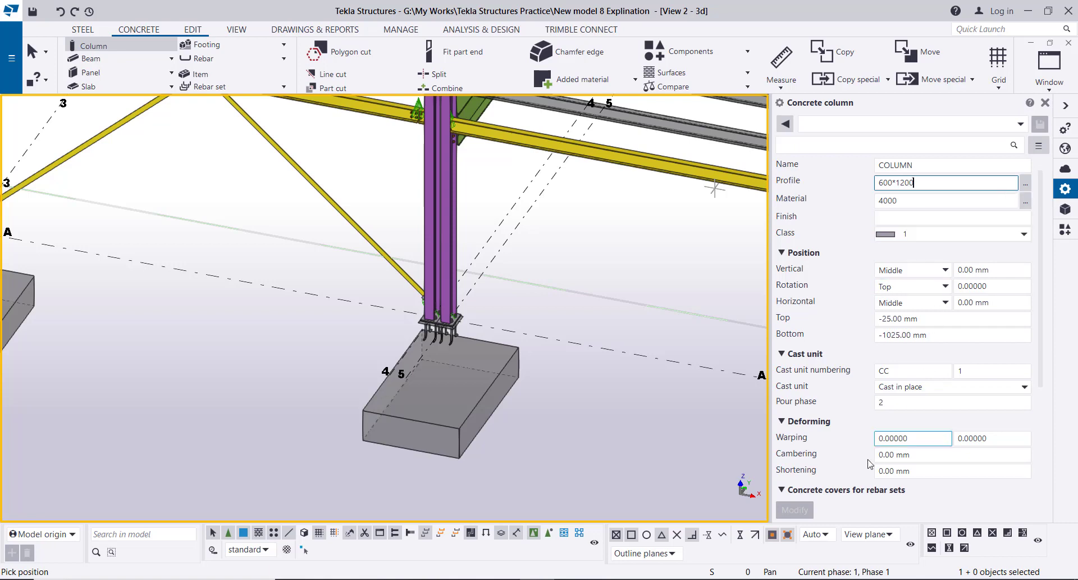
scroll(438, 319, "up", 5)
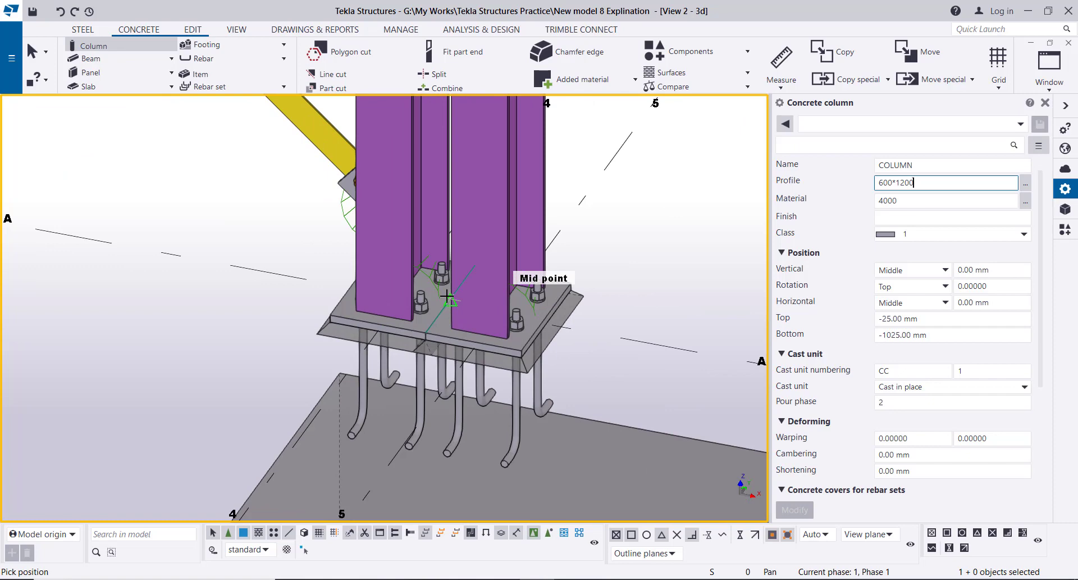
scroll(449, 297, "down", 5)
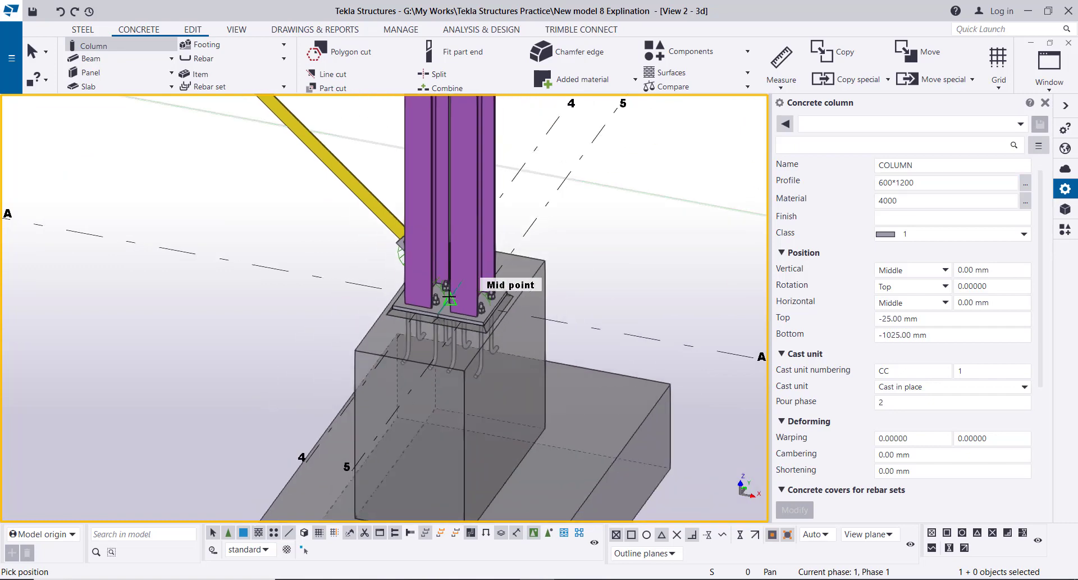
right_click(232, 201)
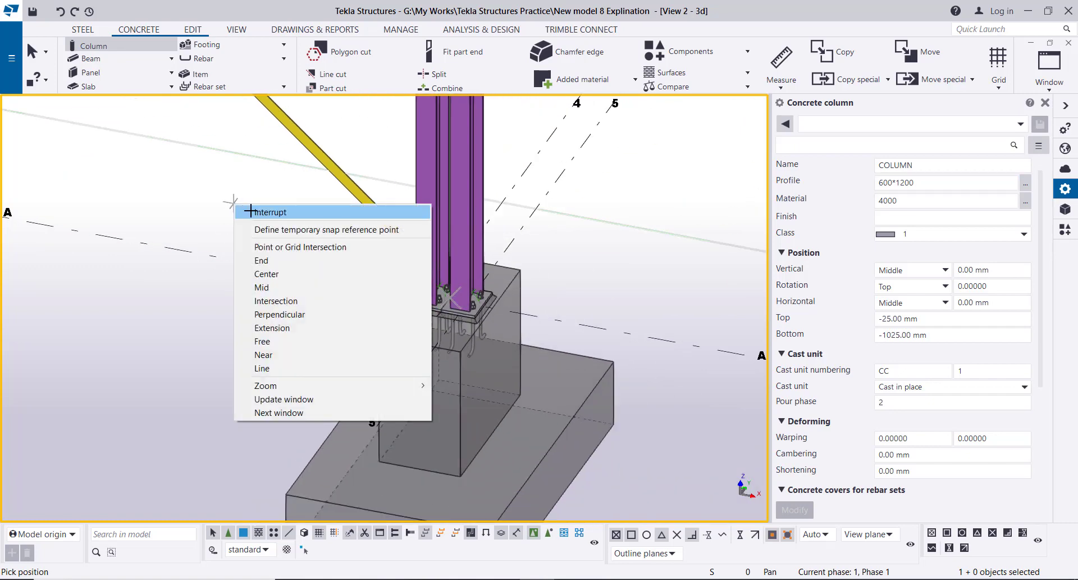
left_click(250, 212)
Select the new concrete column under the twin steel columns and change its profile to 1200*600
scroll(438, 284, "up", 5)
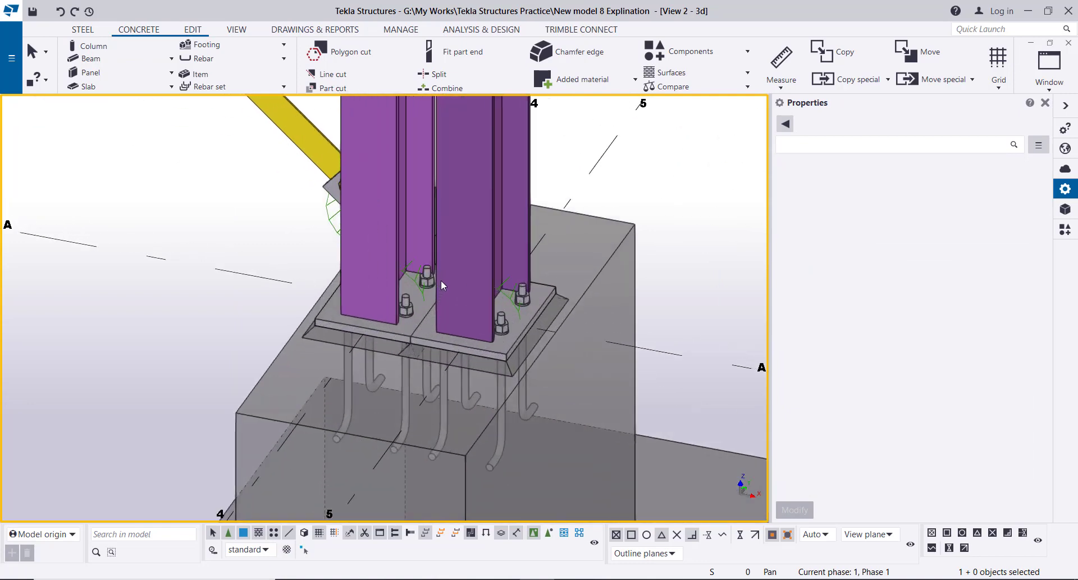
scroll(440, 280, "down", 5)
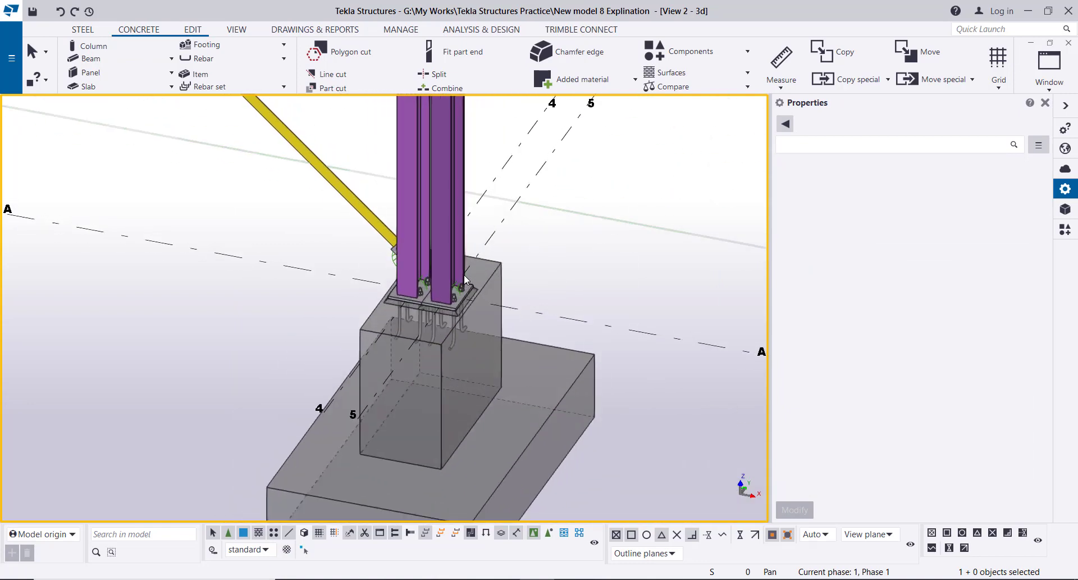
scroll(465, 279, "up", 2)
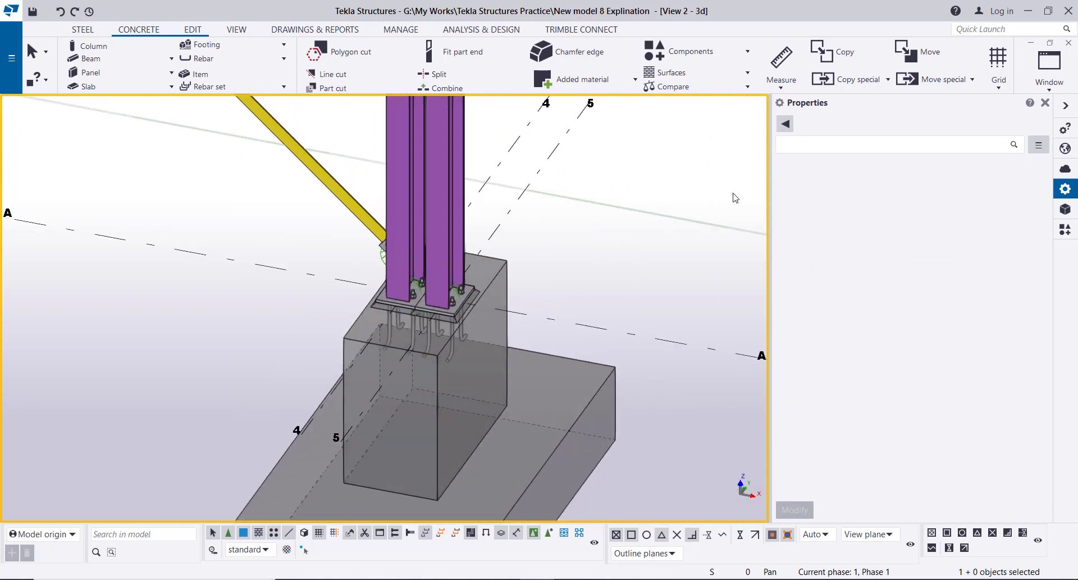
left_click(436, 379)
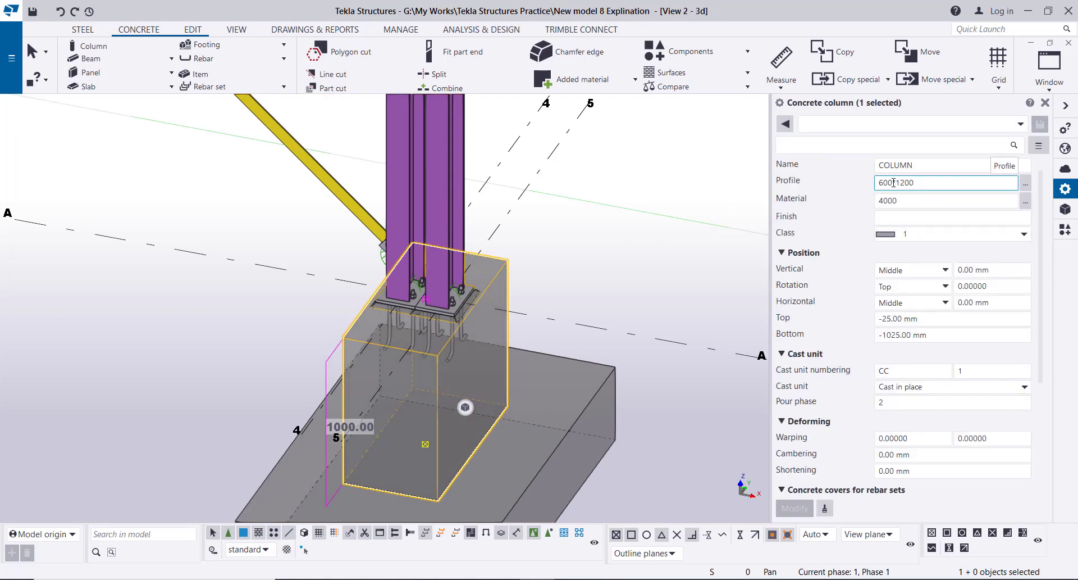
left_click_drag(893, 182, 861, 191)
type("1")
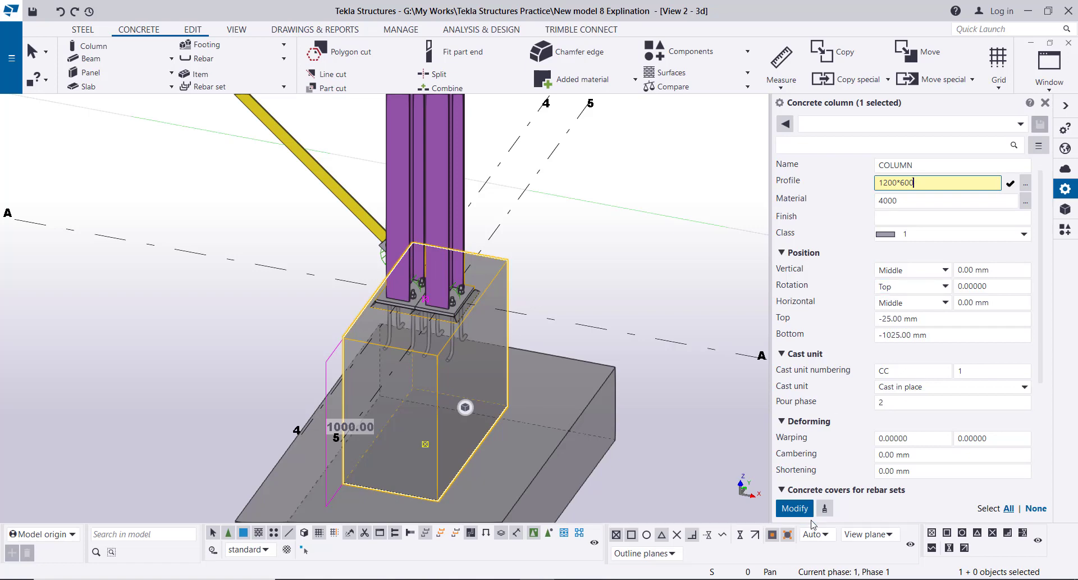
left_click(795, 508)
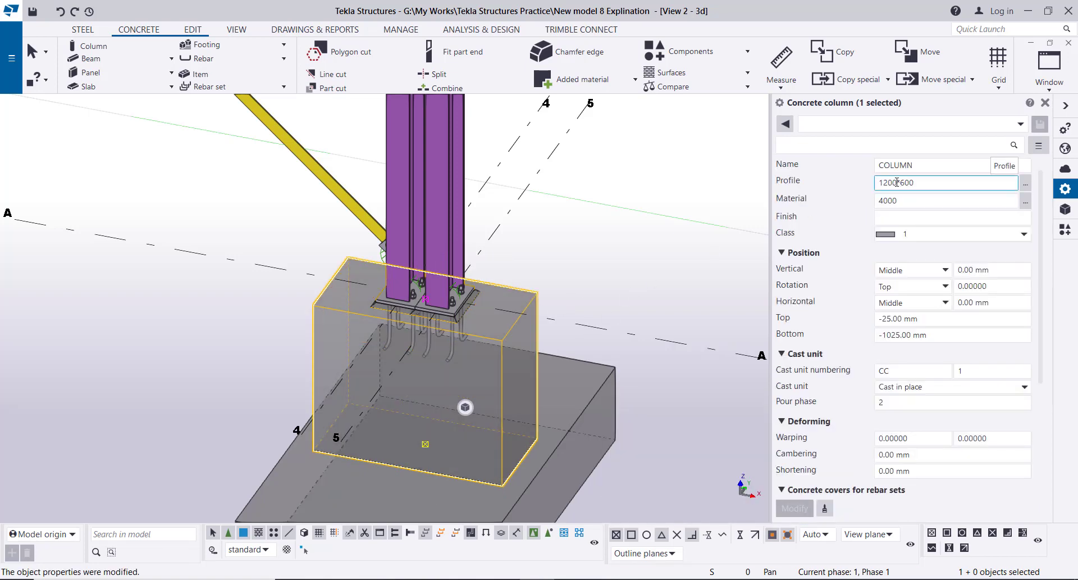
Set the selected concrete column's profile to 800*600 and clear the selection
left_click_drag(897, 182, 879, 185)
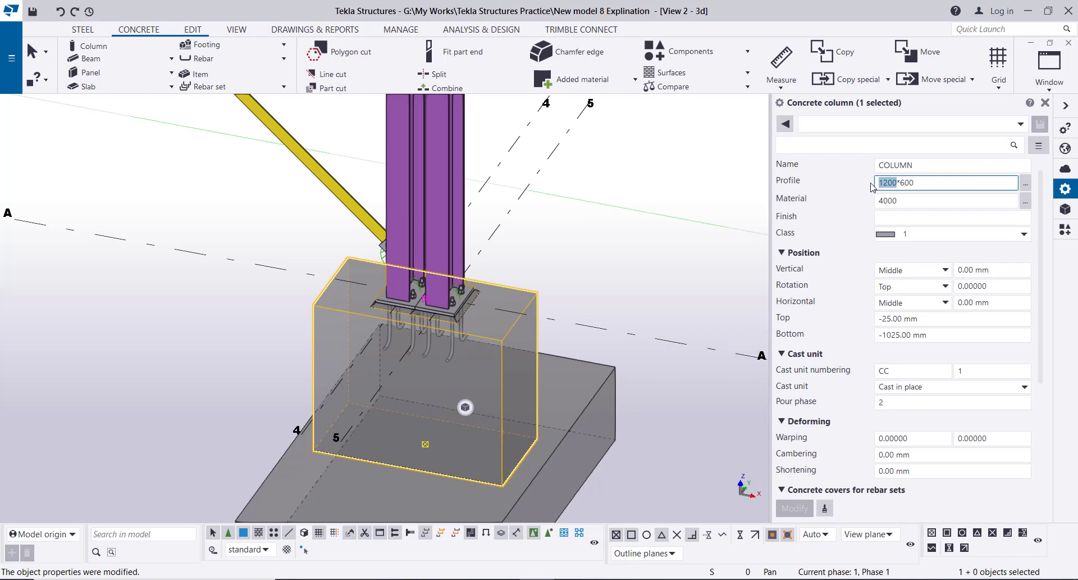
type("80")
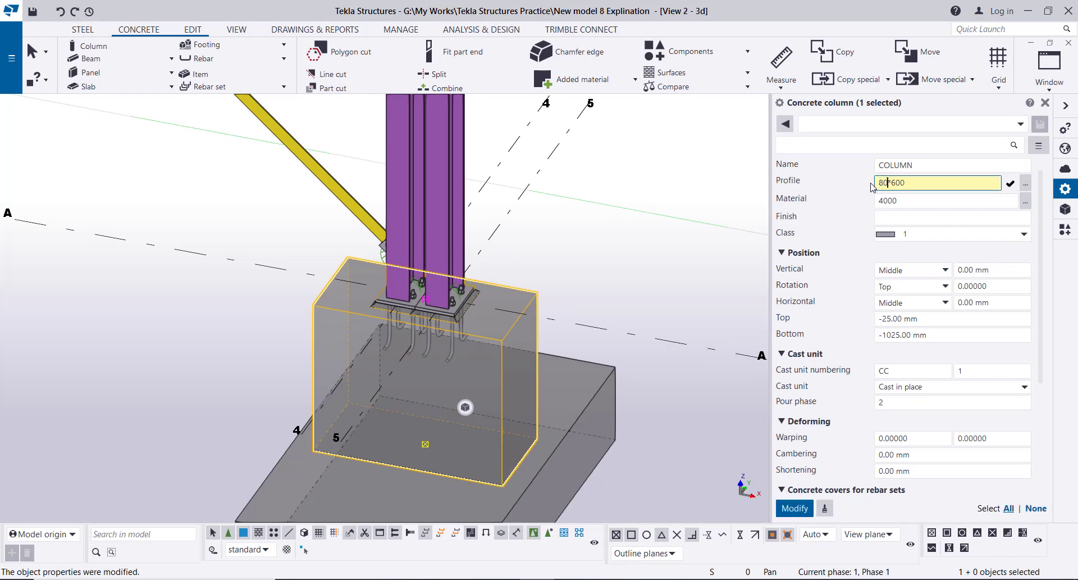
left_click(794, 508)
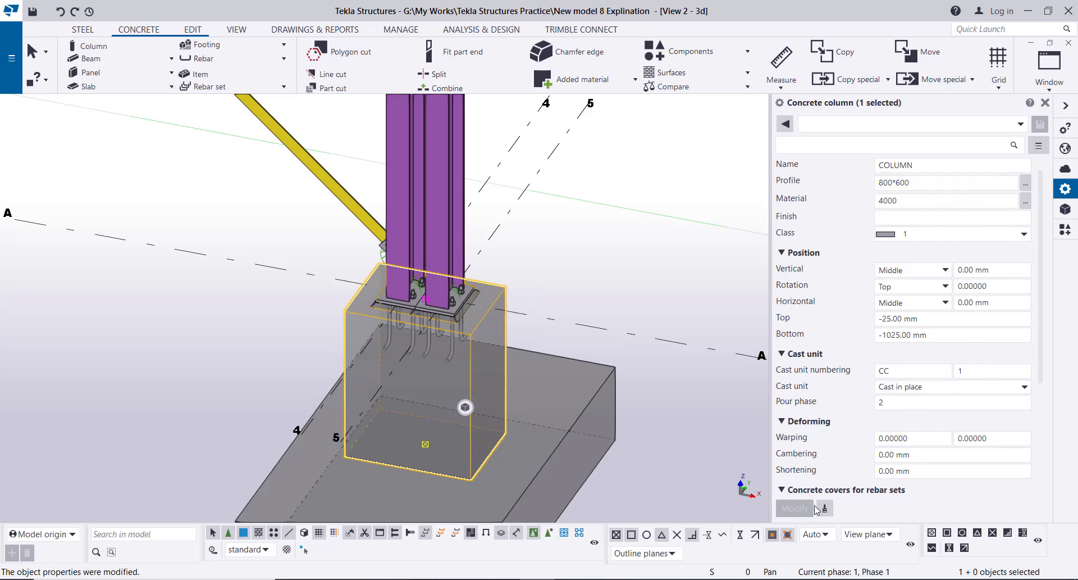
right_click(589, 229)
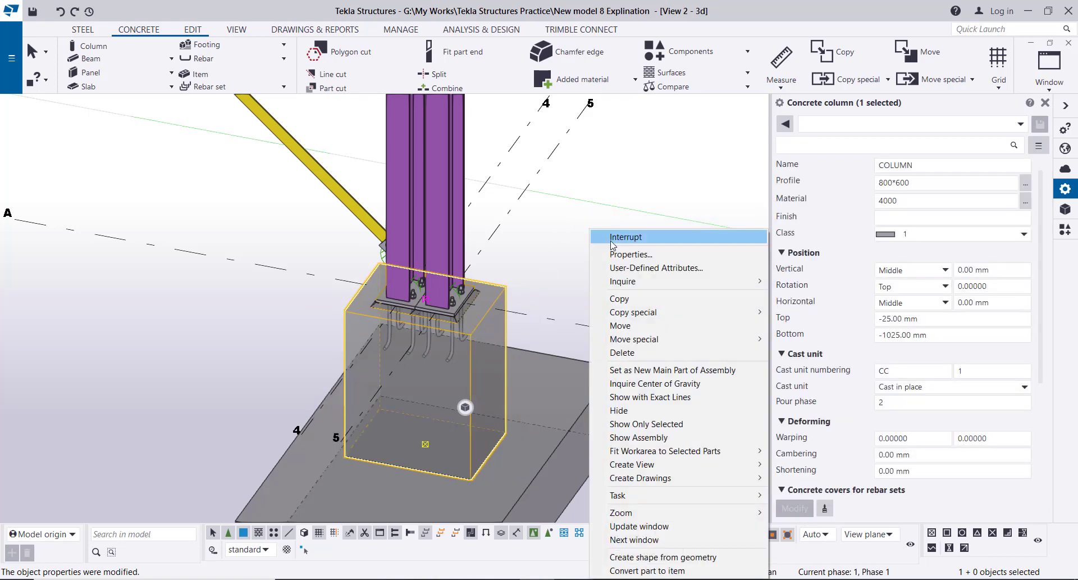
left_click(610, 238)
scroll(498, 261, "down", 3)
left_click(287, 355)
Copy the concrete column and pad footing under the twin steel columns at grids 4 and 5 from grid line A to C, and end the command
scroll(264, 365, "down", 5)
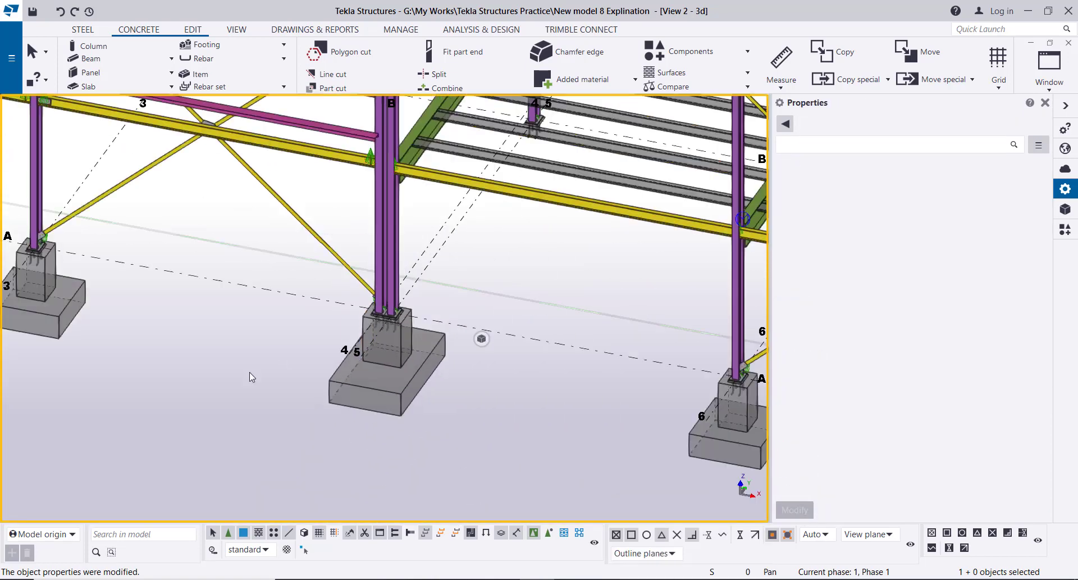
scroll(314, 350, "up", 5)
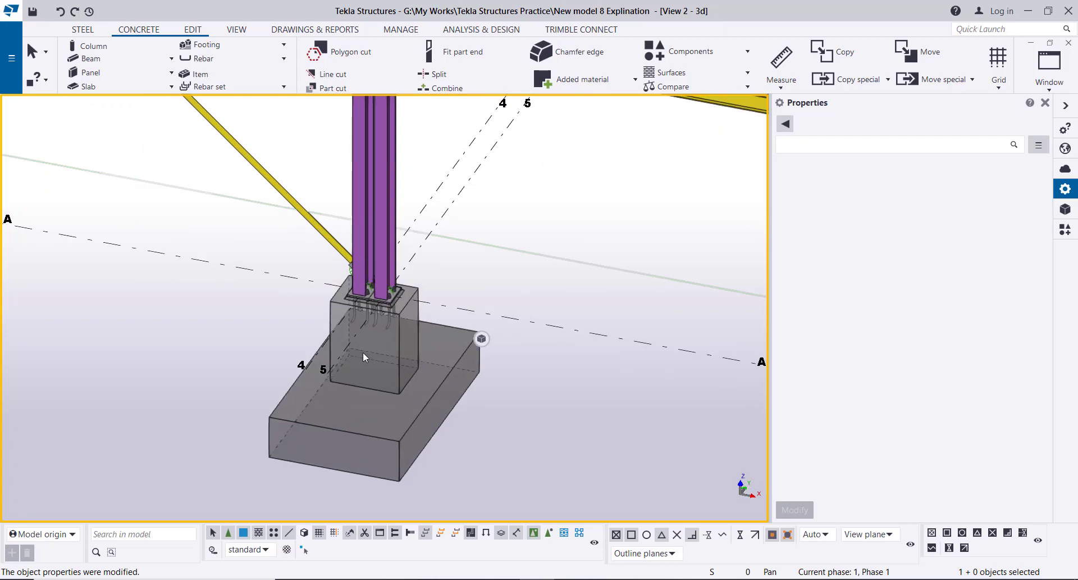
left_click(396, 342)
left_click(417, 406, "ctrl")
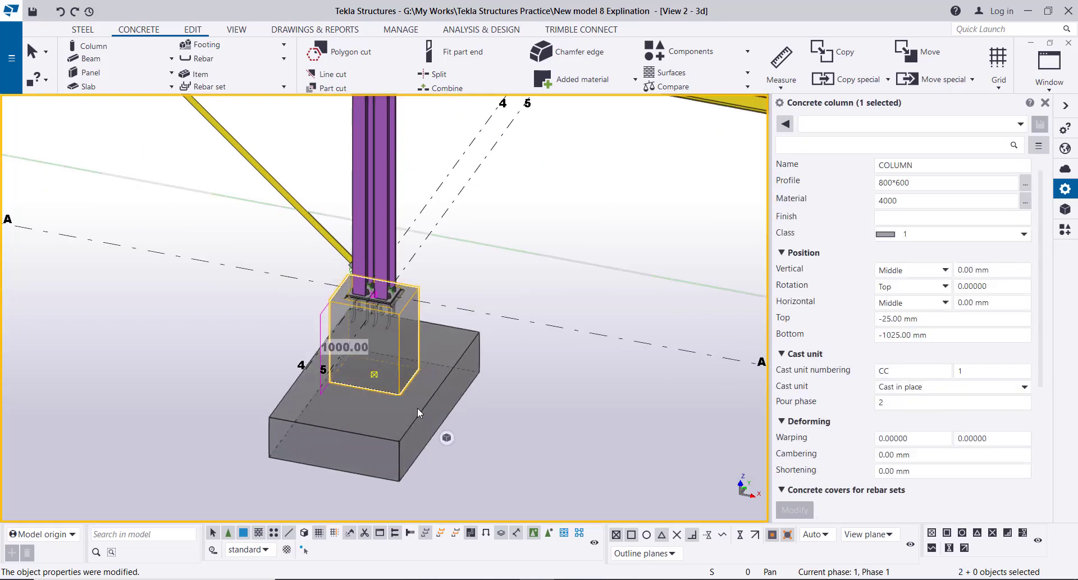
right_click(173, 304)
left_click(270, 40)
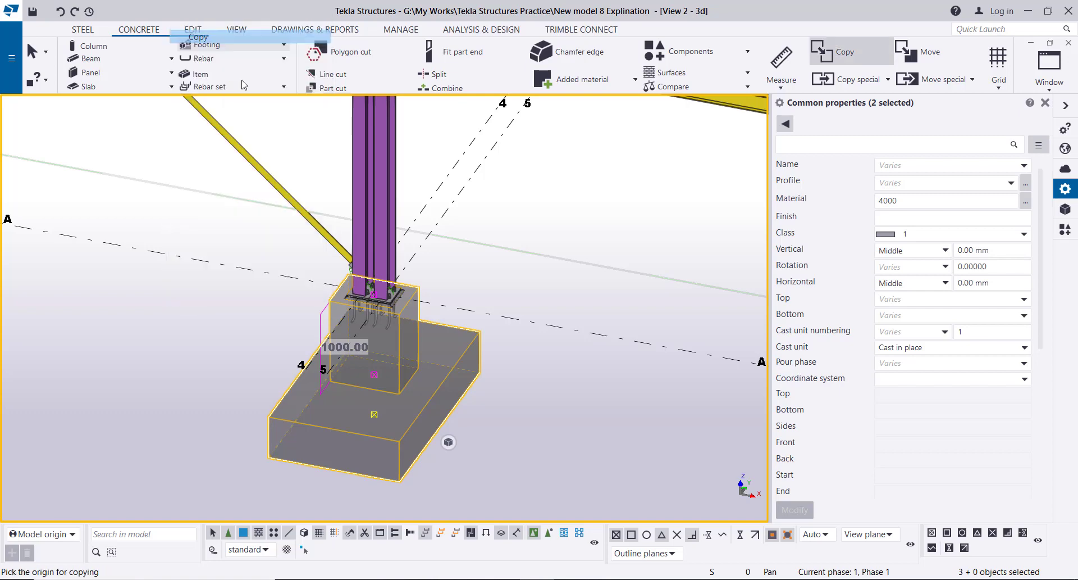
scroll(243, 280, "down", 4)
scroll(180, 291, "down", 4)
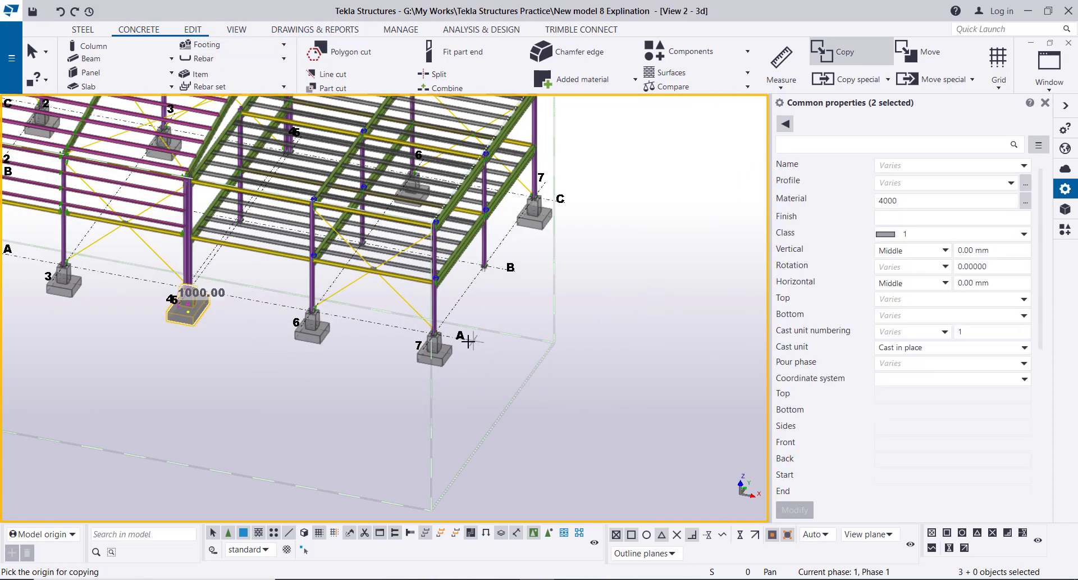
left_click(465, 340)
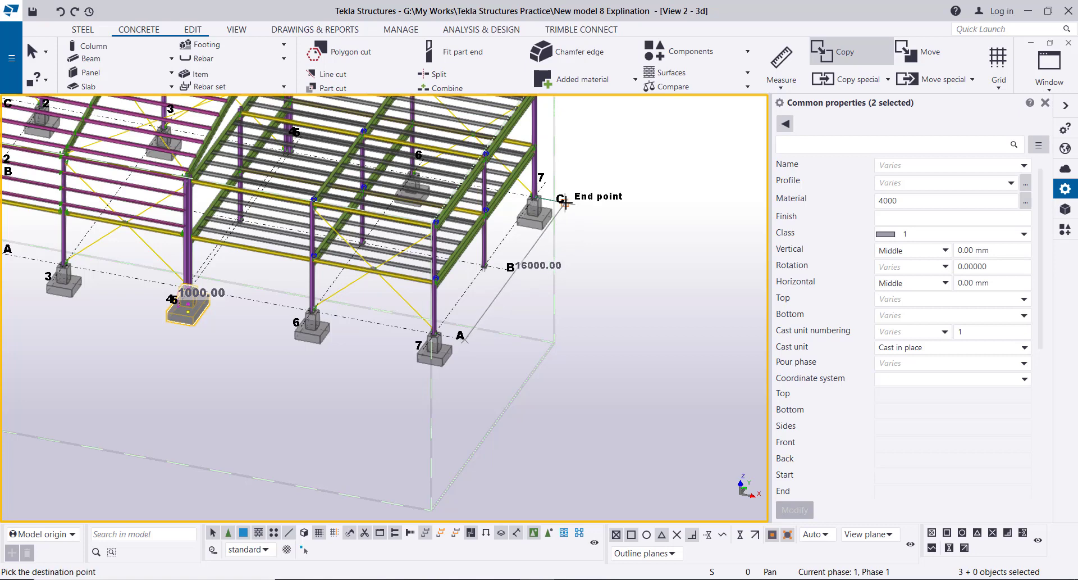
left_click(565, 203)
left_click(507, 331)
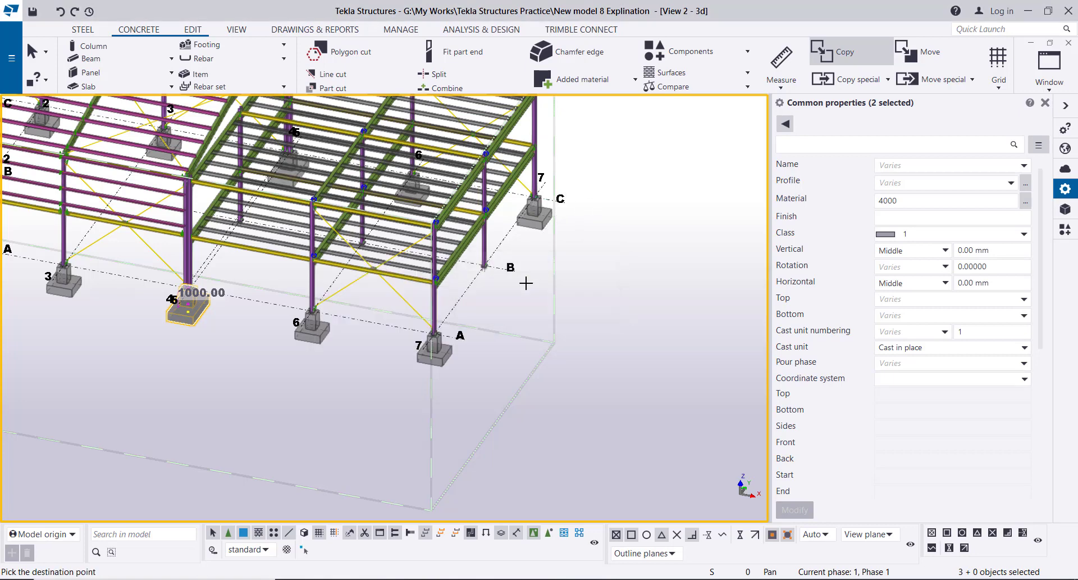
scroll(430, 311, "down", 3)
right_click(588, 176)
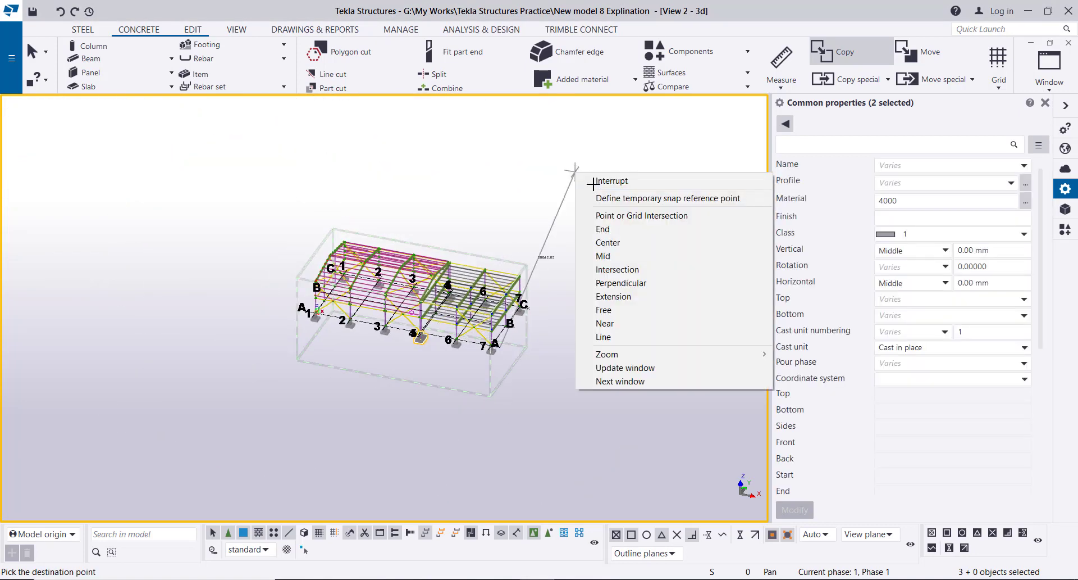
left_click(604, 180)
Examine the copied foundation under the twin columns on grid line C and the foundations along grid line A
scroll(427, 291, "down", 3)
middle_click_drag(428, 293, 225, 313, "ctrl")
scroll(447, 348, "up", 10)
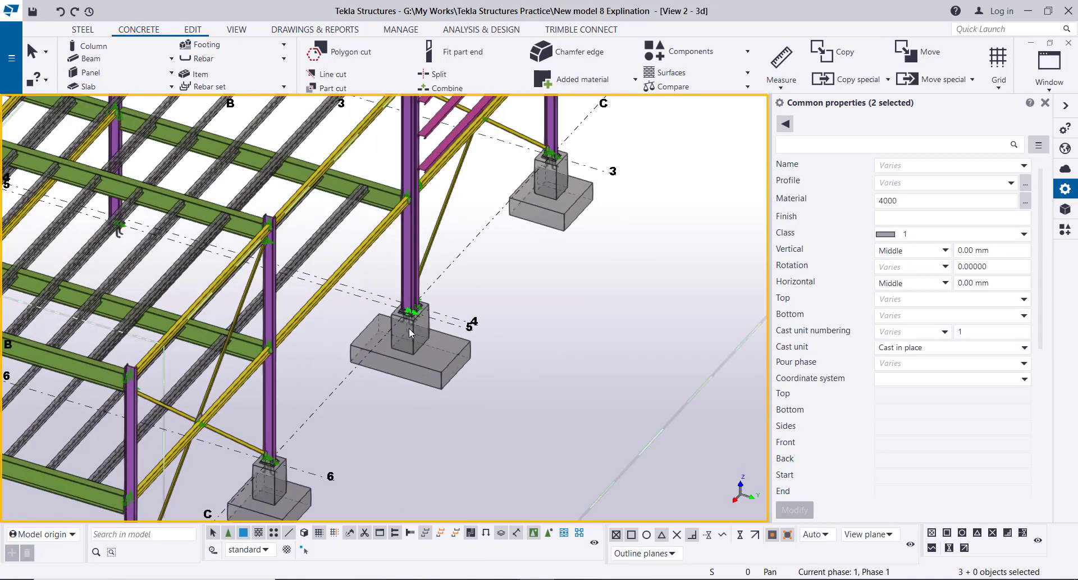
scroll(410, 319, "down", 10)
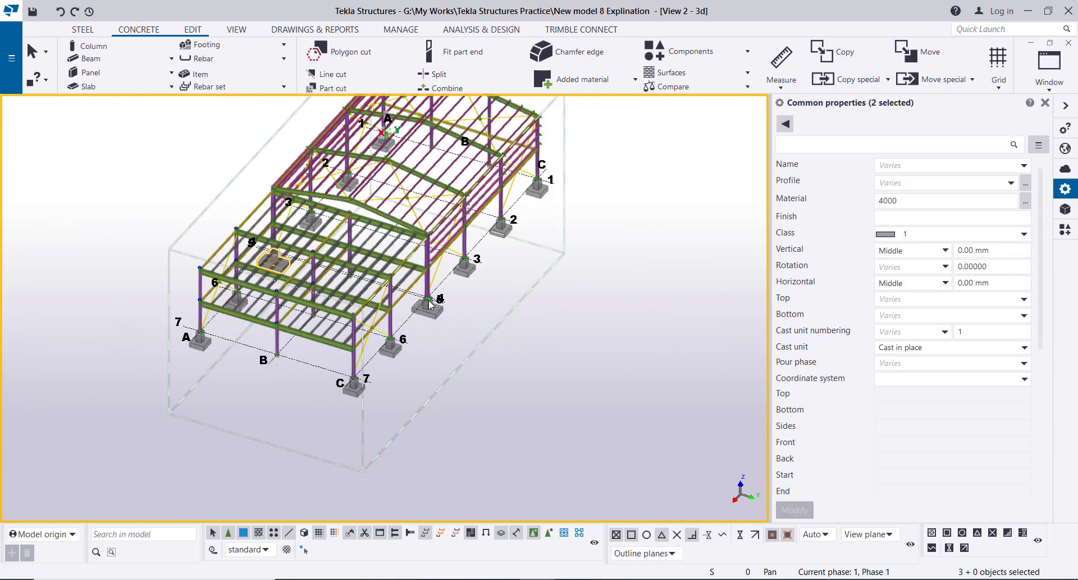
middle_click_drag(307, 293, 490, 273, "ctrl")
middle_click_drag(147, 386, 332, 357)
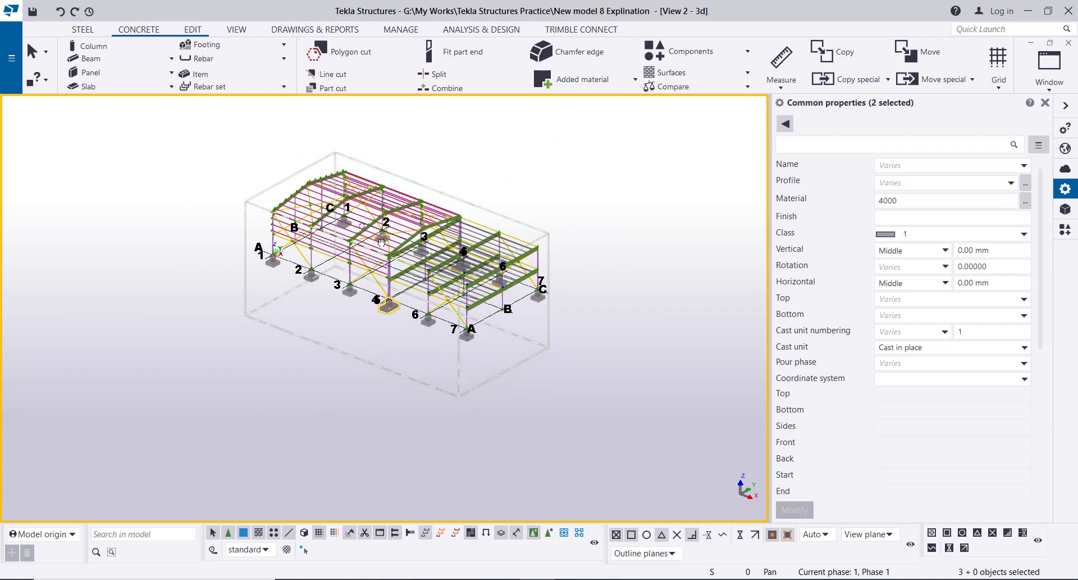
scroll(332, 252, "up", 6)
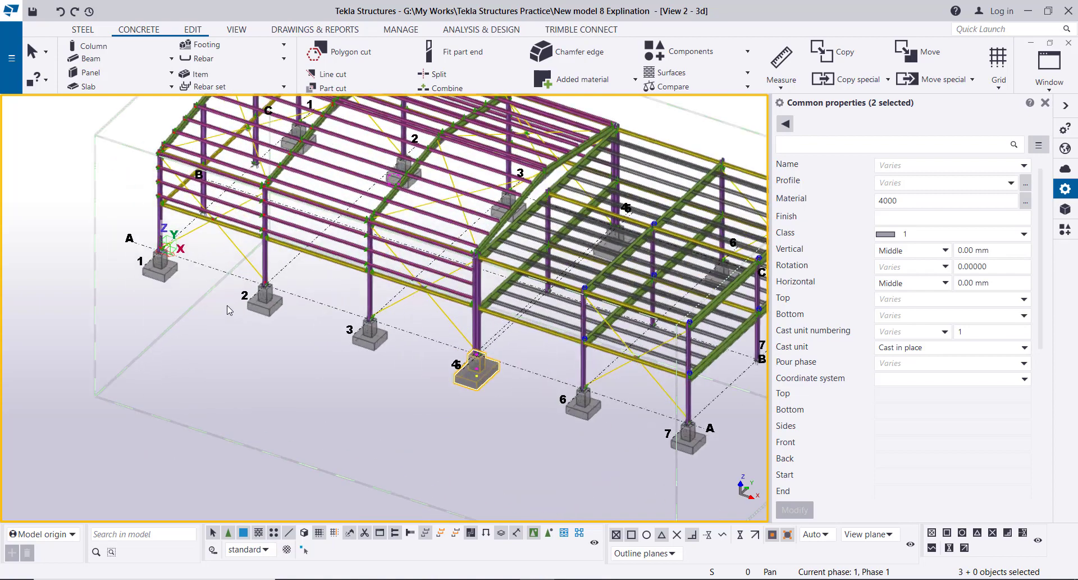
scroll(117, 260, "up", 5)
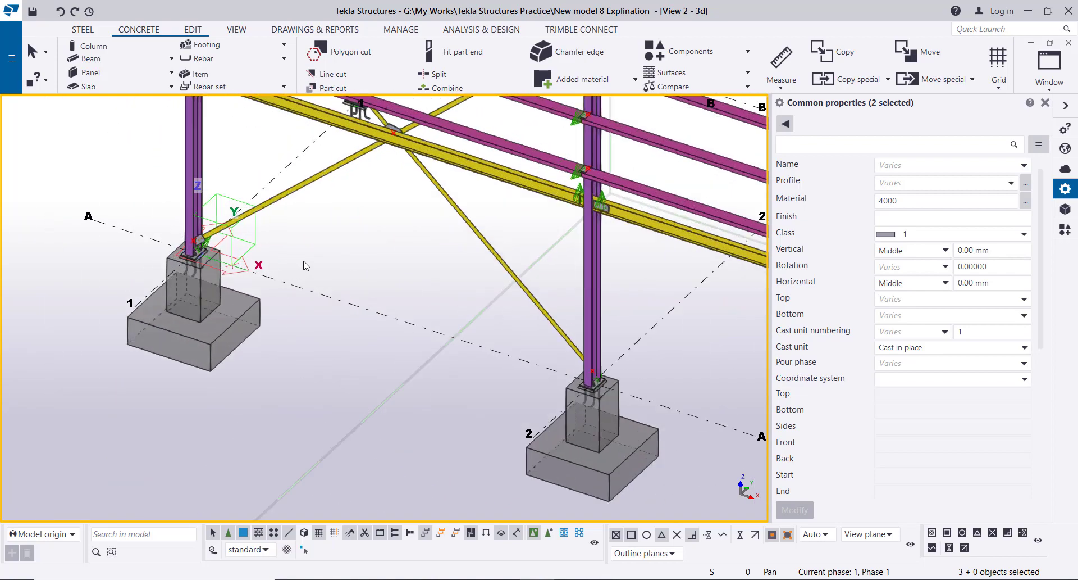
scroll(291, 283, "up", 2)
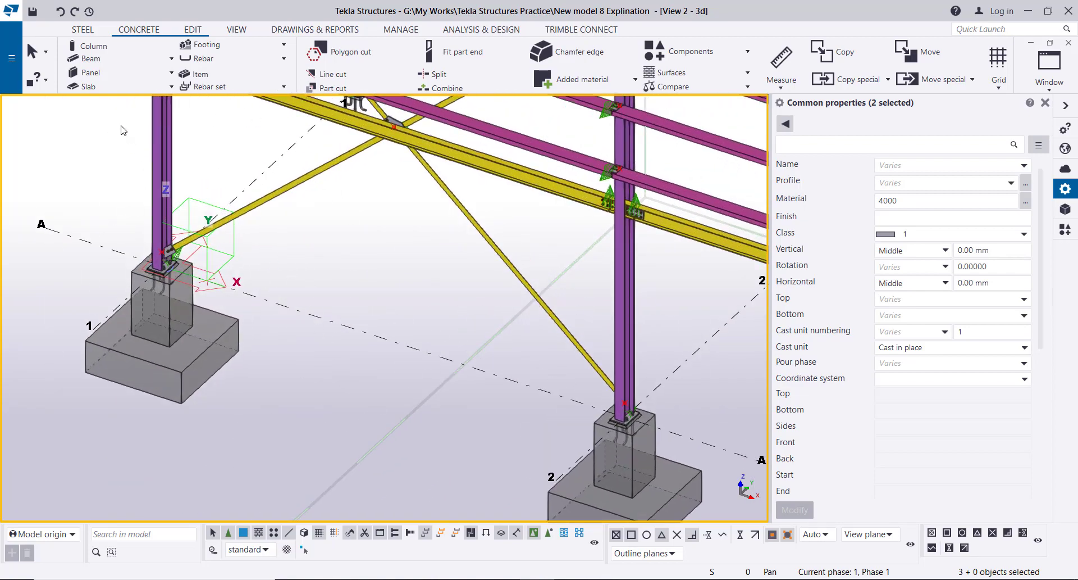
Start a concrete beam with profile 800X500, and set its material to 4000 and its class to 1
left_click(100, 59)
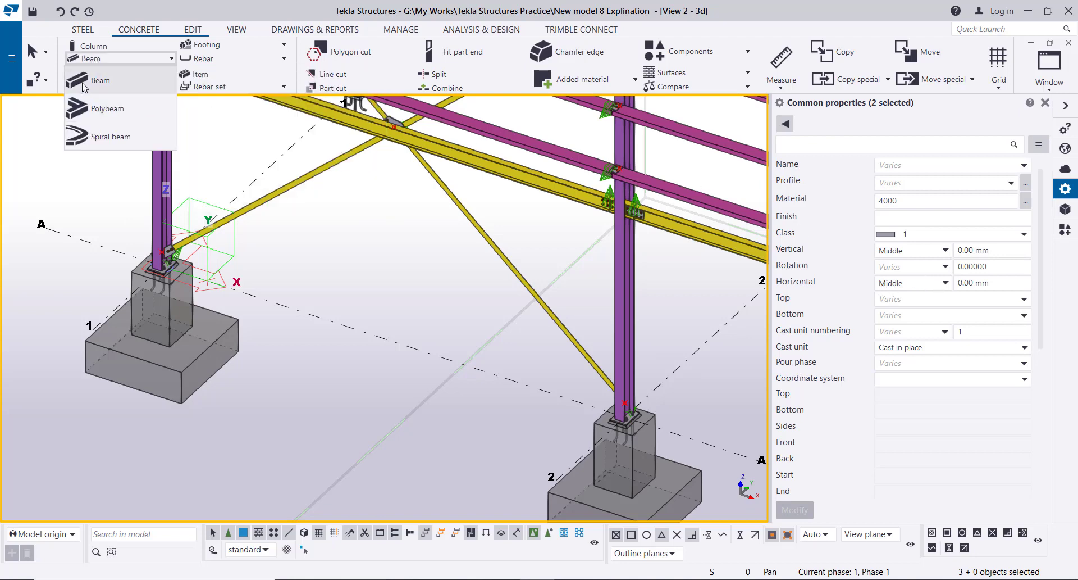
left_click(98, 80)
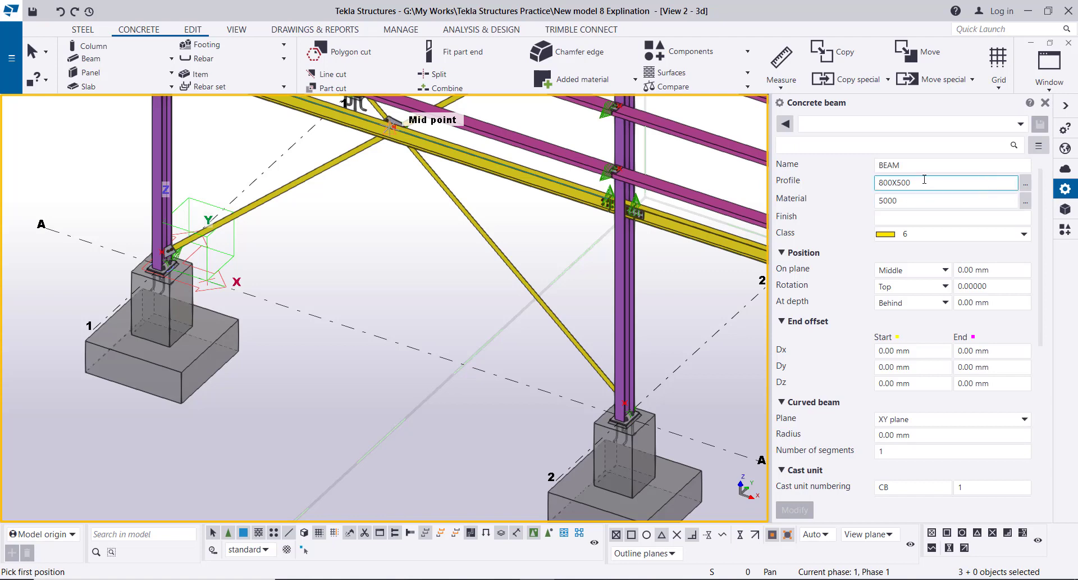
left_click(1026, 201)
left_click(105, 266)
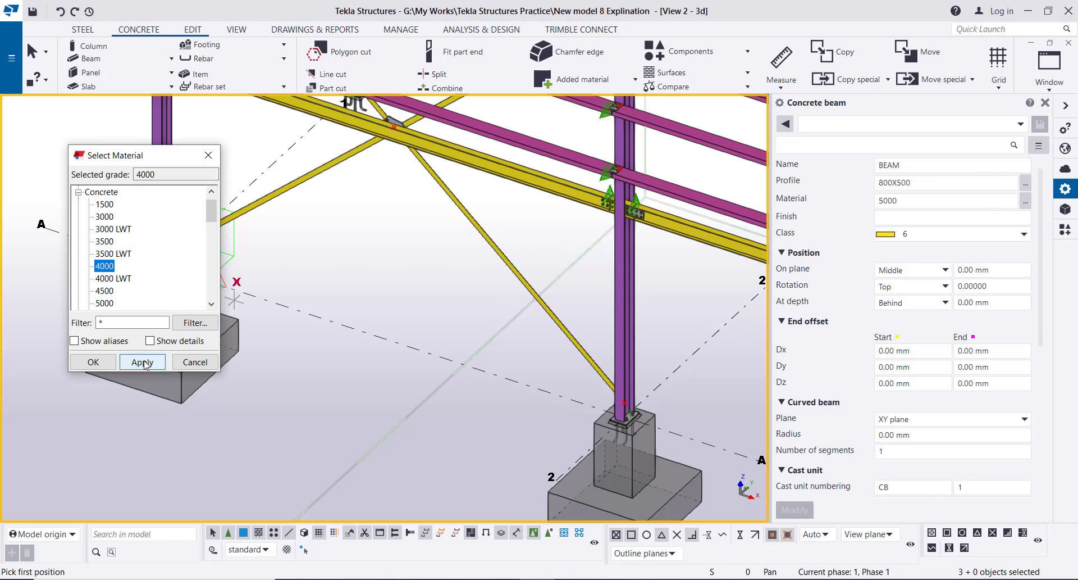
left_click(93, 362)
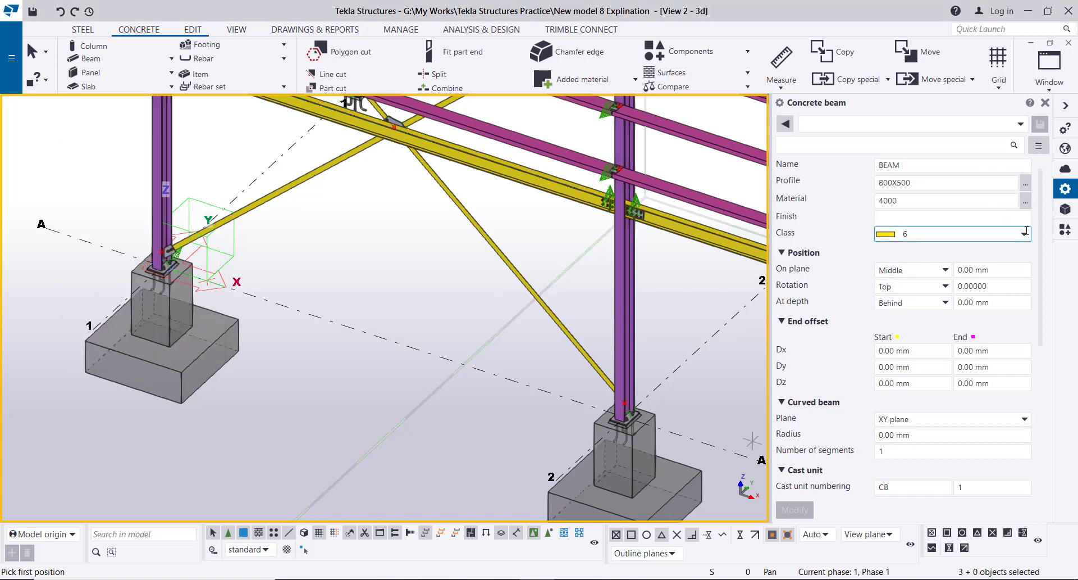
left_click(1023, 235)
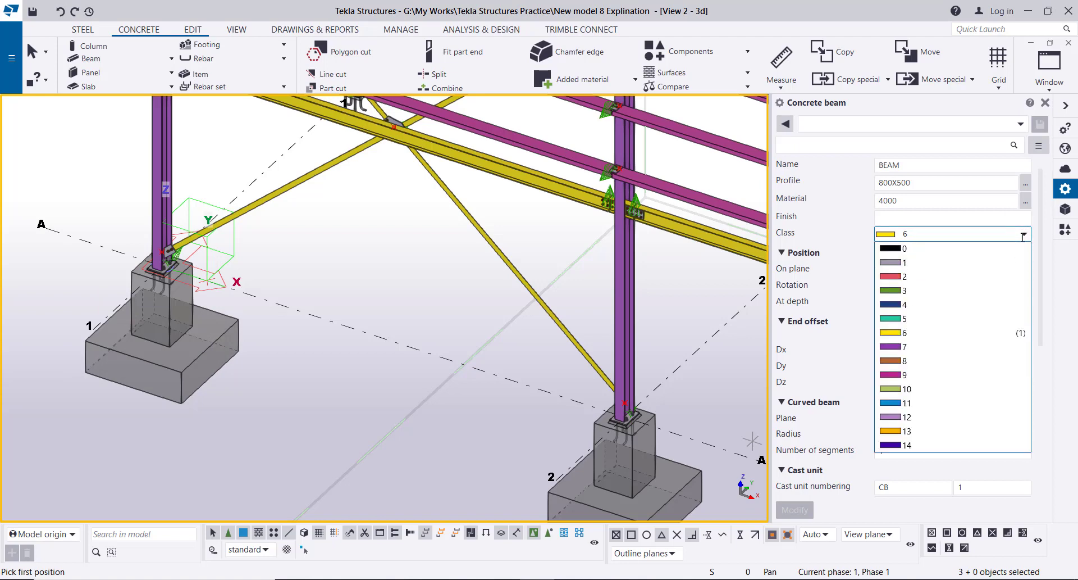
left_click(950, 262)
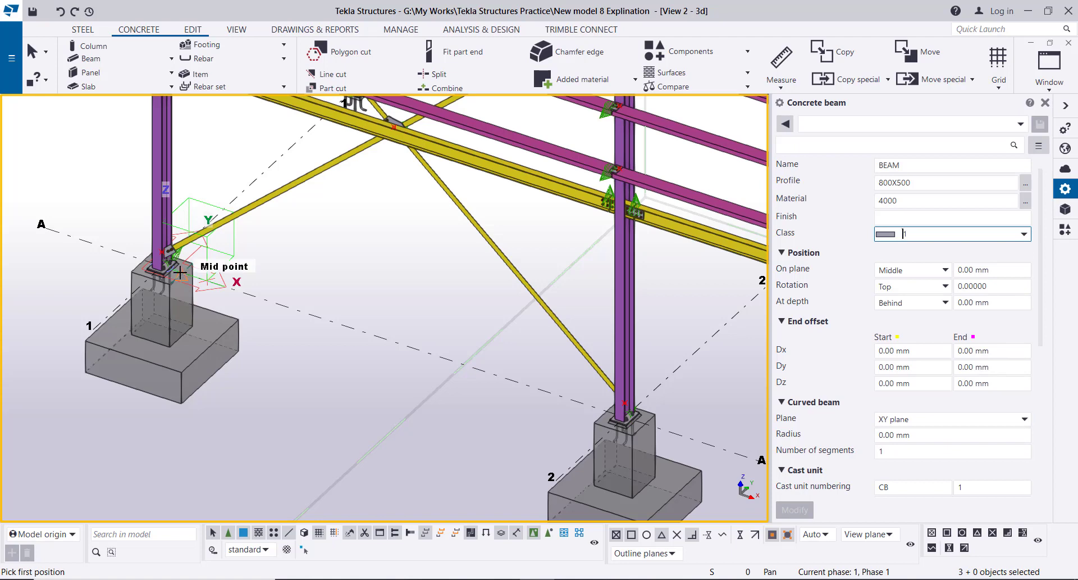
Place 800X500 concrete beams along grid line A between the concrete columns at grids 1 and 2, and 2 and 3
left_click(606, 416)
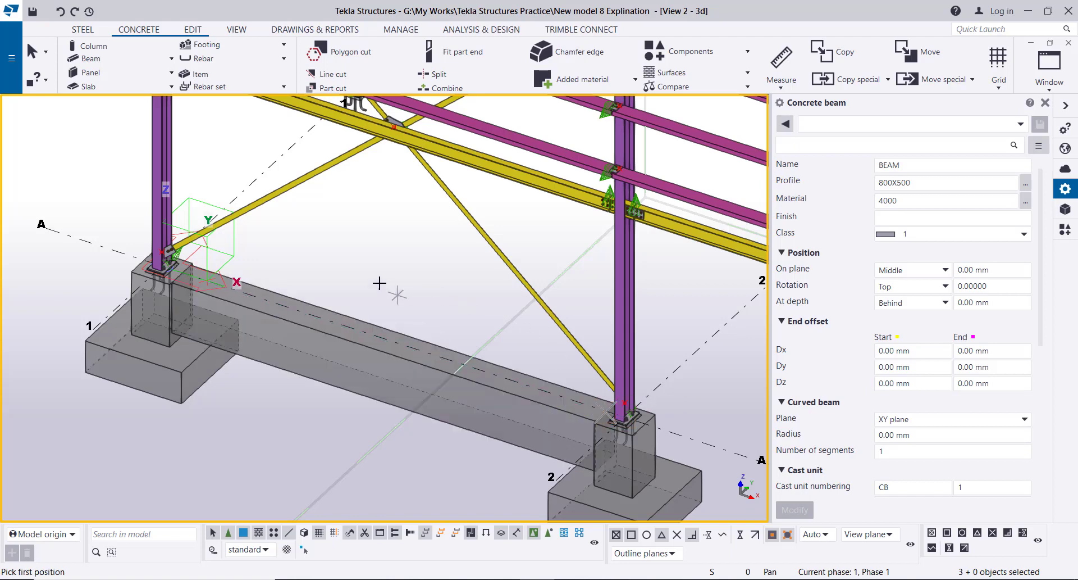
middle_click_drag(644, 425, 353, 312)
scroll(379, 331, "down", 3)
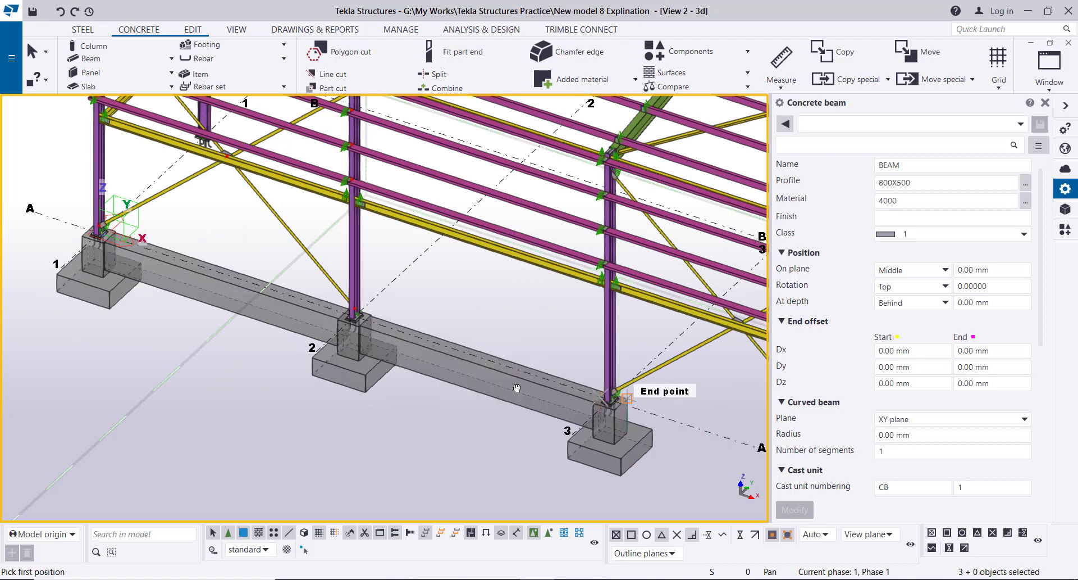
middle_click_drag(644, 435, 403, 403)
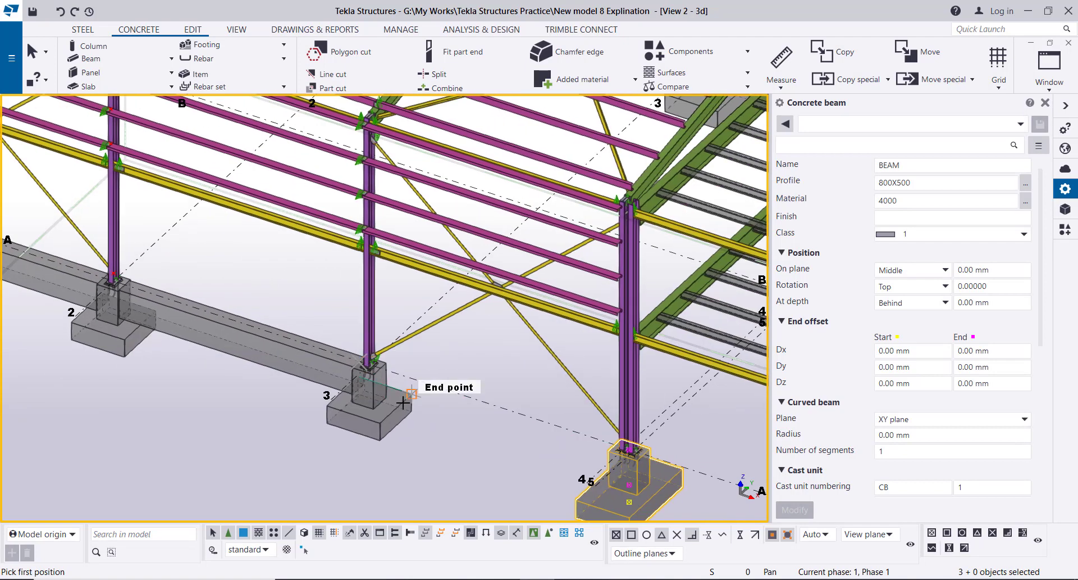
Place concrete beams along grid line A from the column at grid 3 to the wide column at 4 and 5, and from there to grid 6
left_click(383, 371)
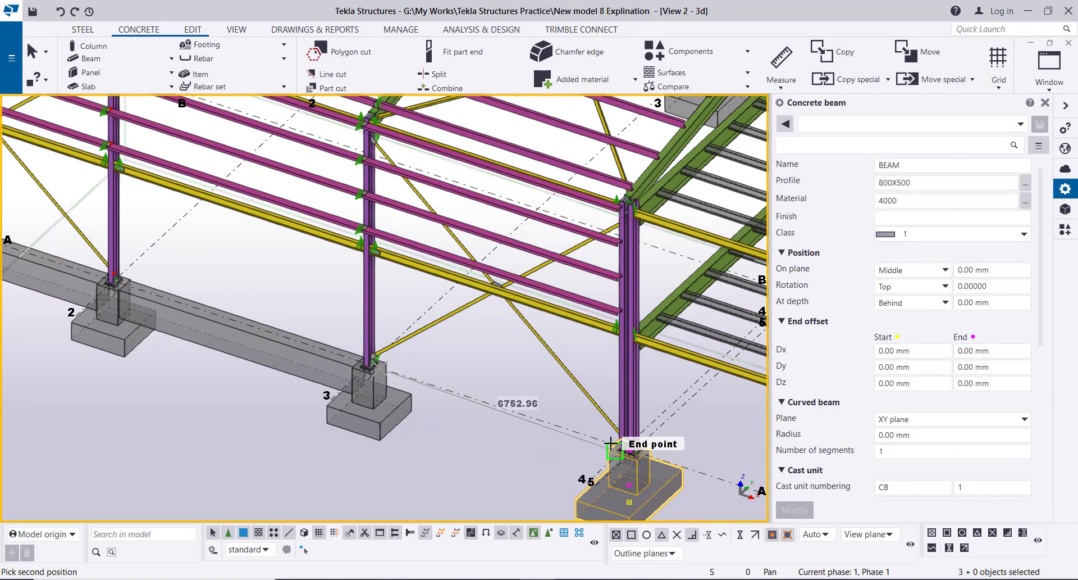
scroll(616, 446, "up", 3)
left_click(615, 457)
scroll(615, 457, "down", 6)
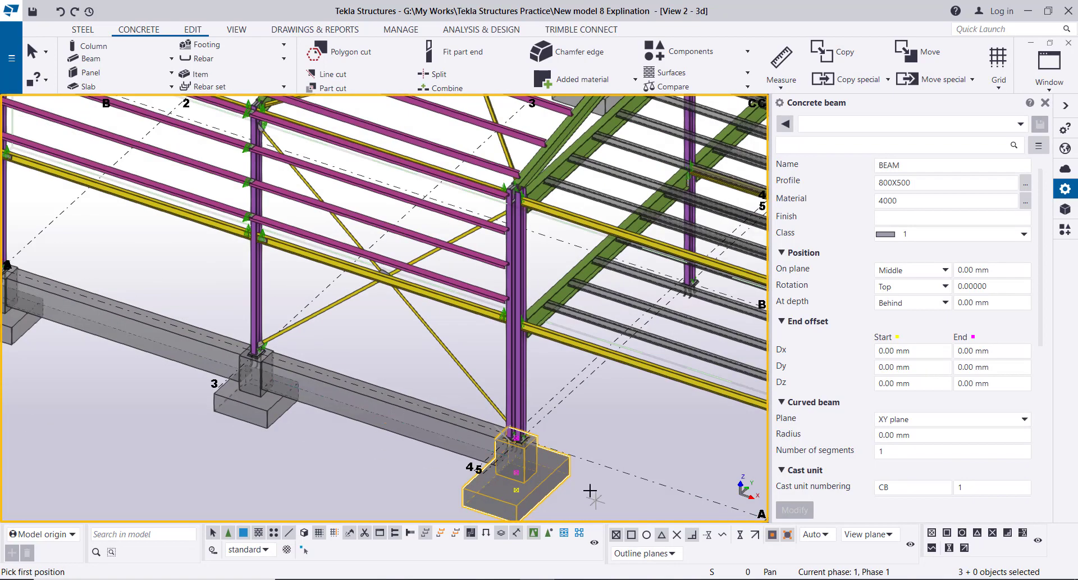
scroll(358, 409, "up", 2)
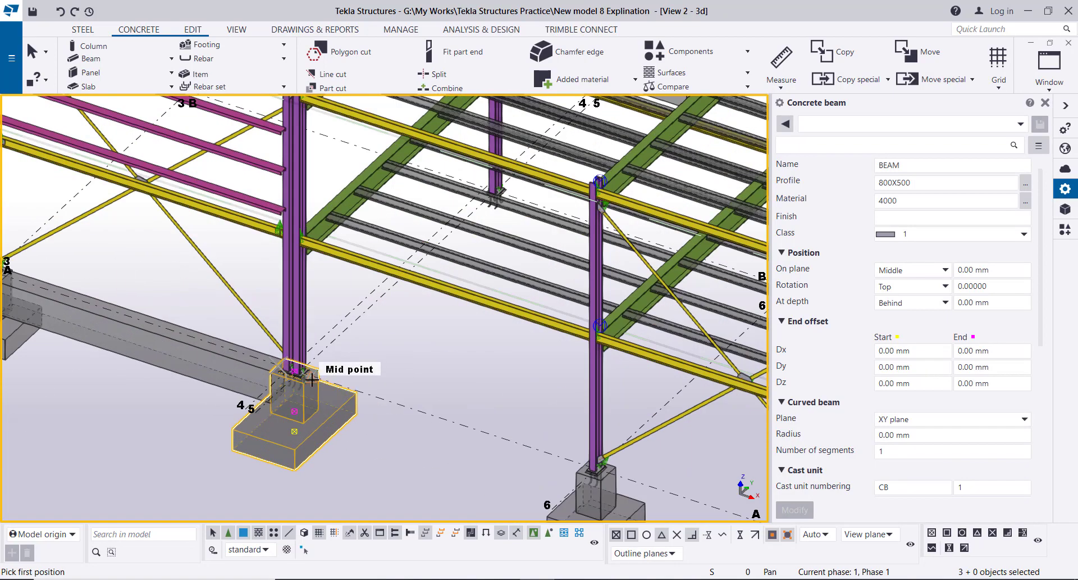
left_click(312, 379)
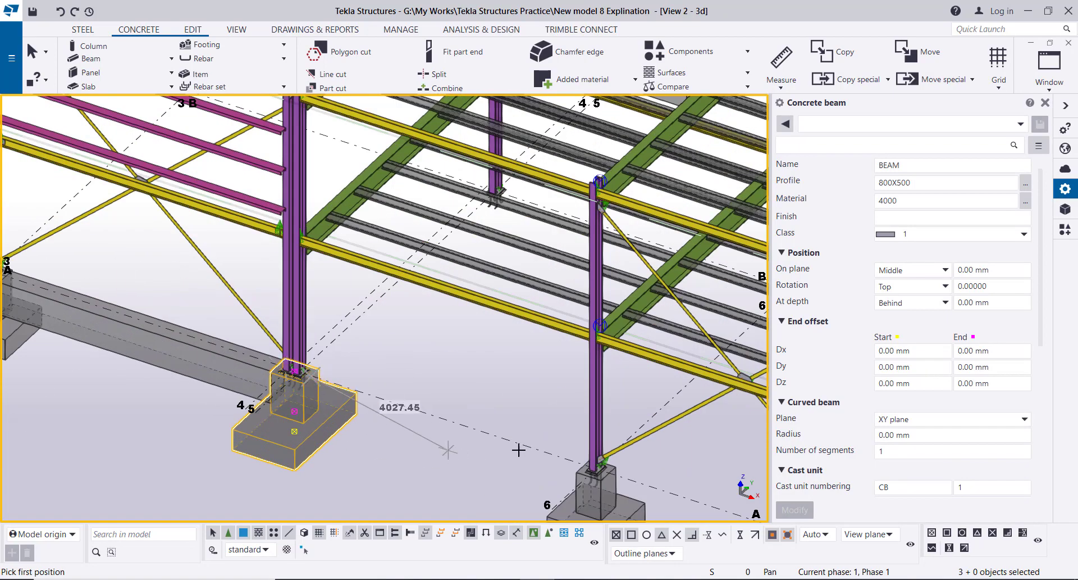
left_click(580, 467)
Place a concrete beam along grid line A between the concrete columns at grids 6 and 7, and end the command
middle_click_drag(664, 481, 394, 302)
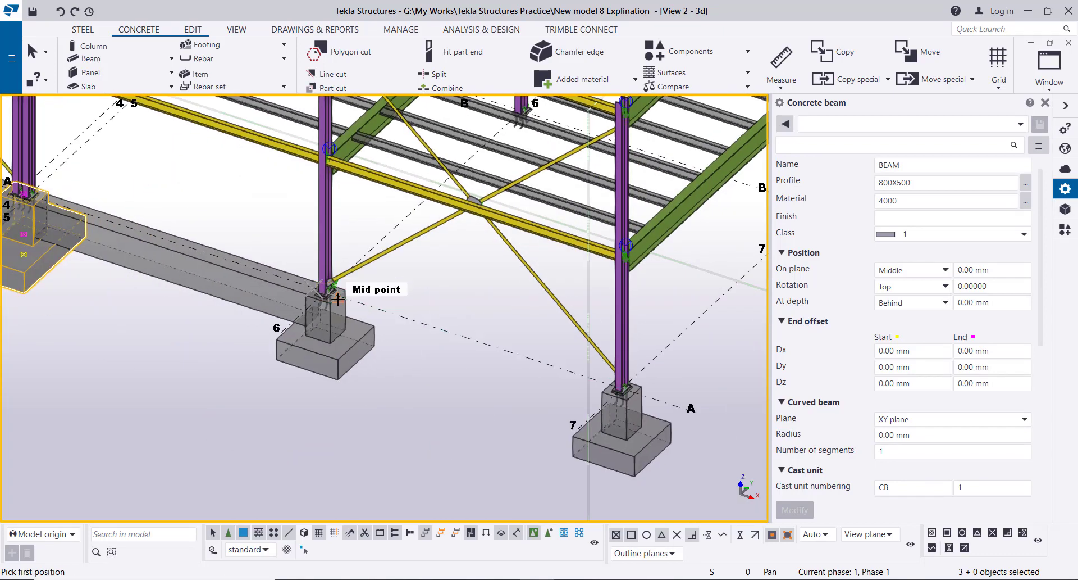
left_click(331, 291)
left_click(620, 386)
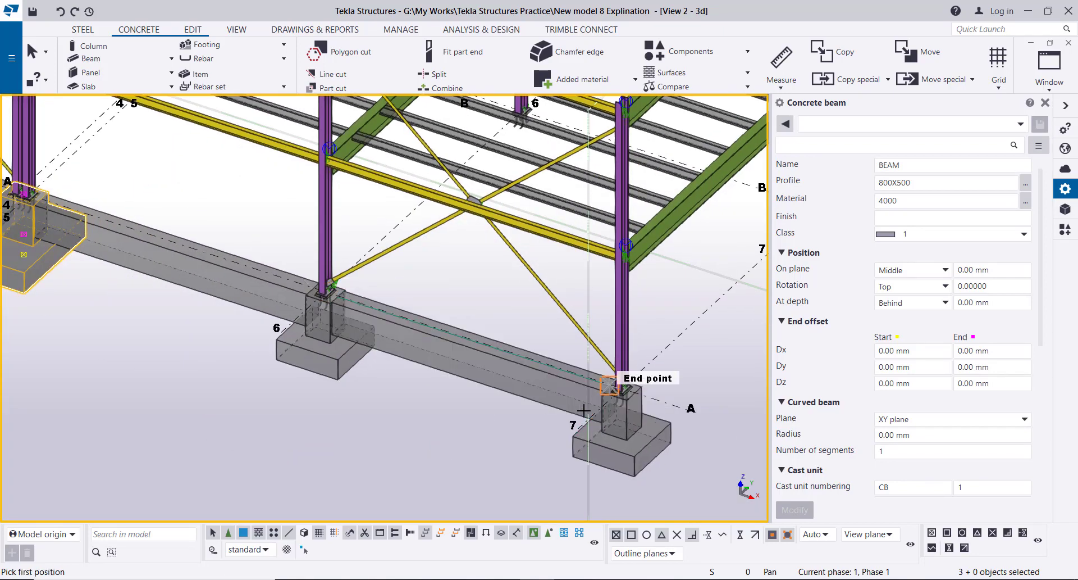
scroll(570, 420, "down", 3)
scroll(570, 420, "down", 4)
right_click(160, 193)
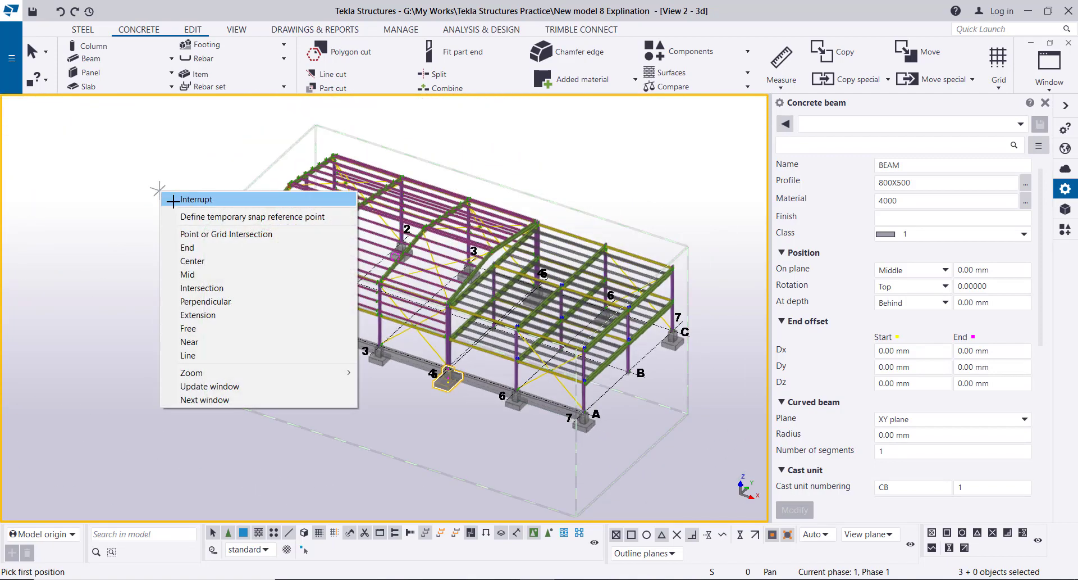
left_click(188, 200)
Copy the five 800X500 concrete beams on grid line A across to grid line C, and end the command
scroll(274, 324, "up", 3)
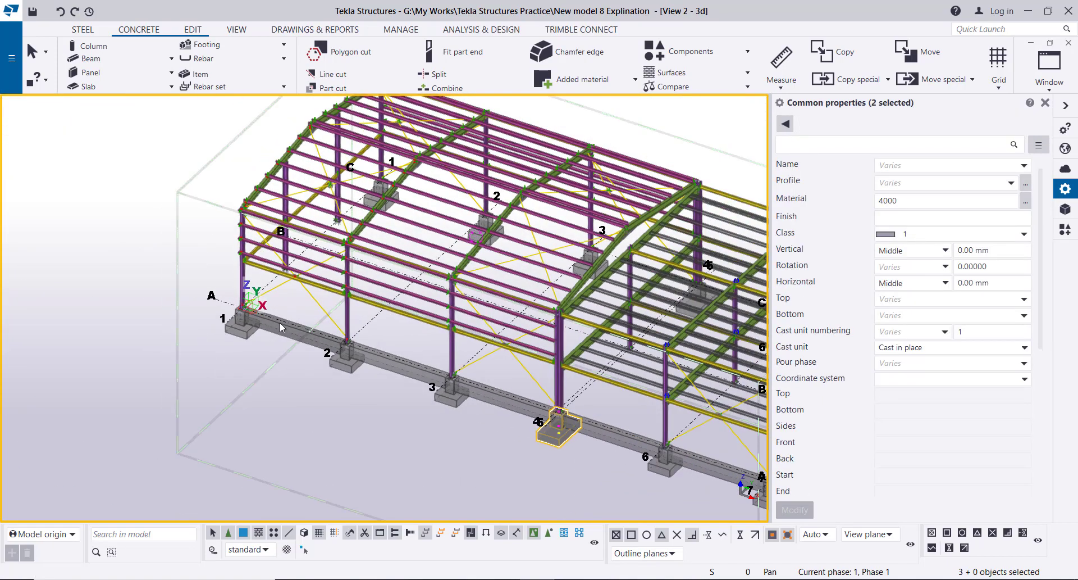
left_click(281, 326)
left_click(427, 371, "ctrl")
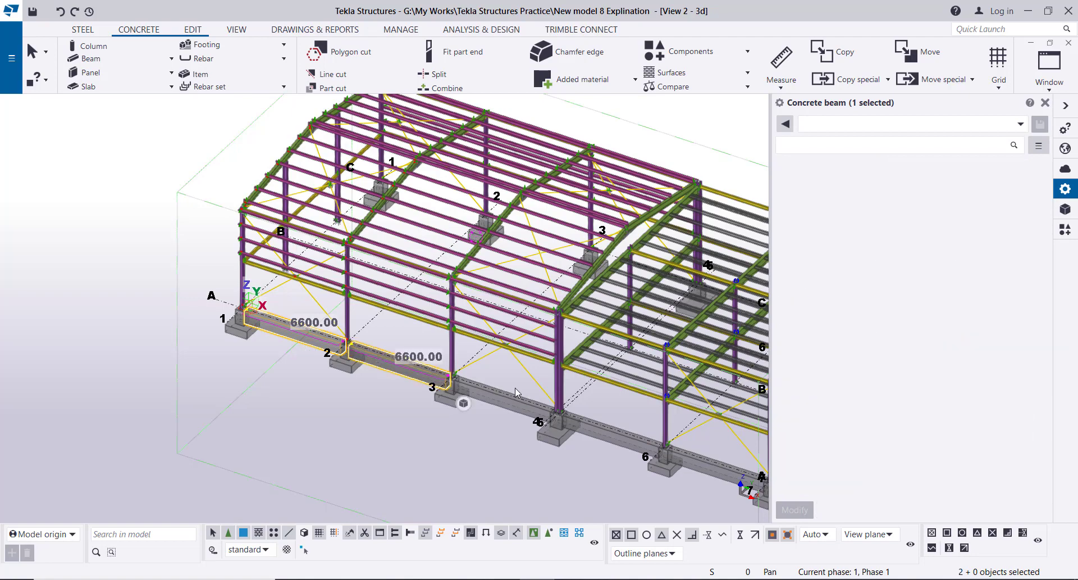
left_click(511, 400, "ctrl")
left_click(615, 435, "ctrl")
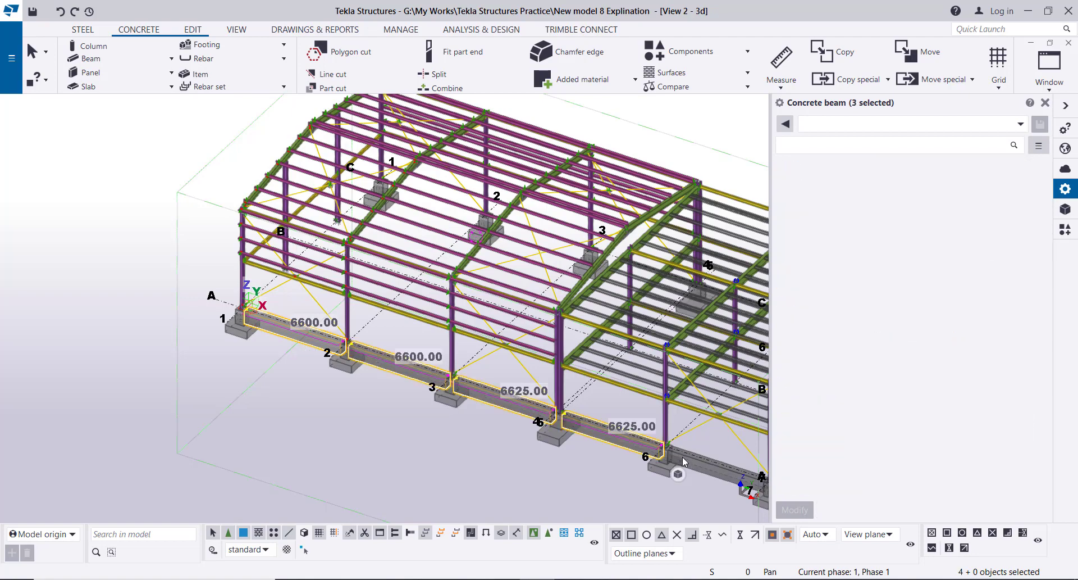
left_click(686, 456, "ctrl")
middle_click_drag(677, 418, 340, 291)
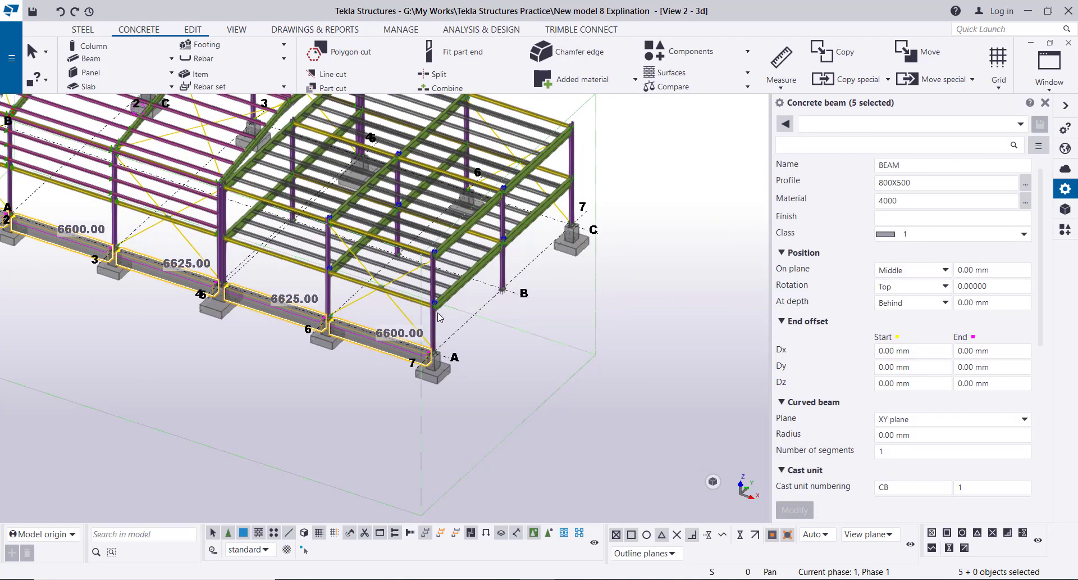
scroll(439, 318, "down", 1)
middle_click_drag(537, 365, 753, 452)
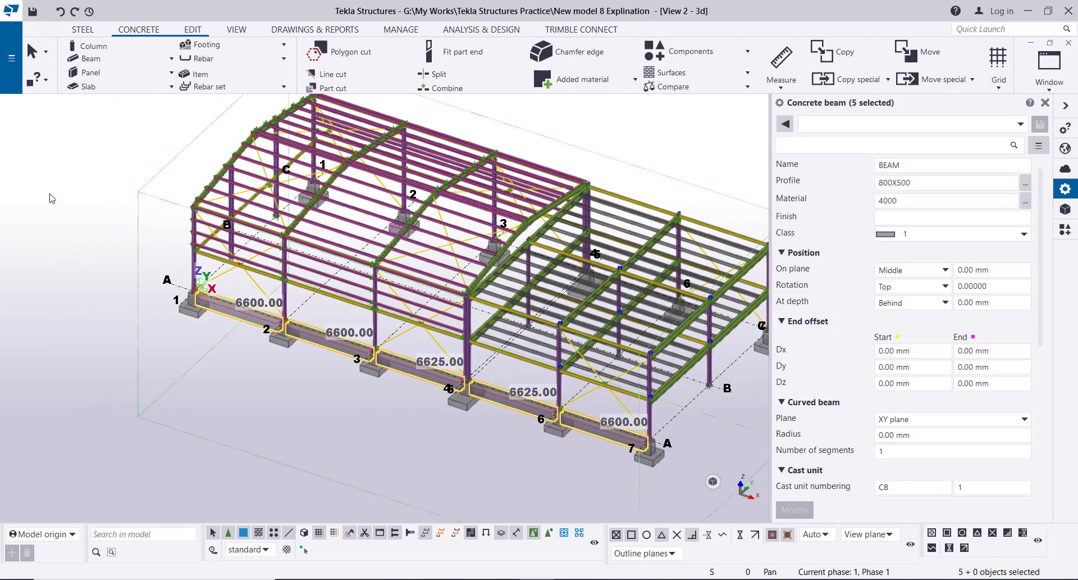
right_click(49, 198)
left_click(73, 219)
middle_click_drag(604, 444, 370, 370)
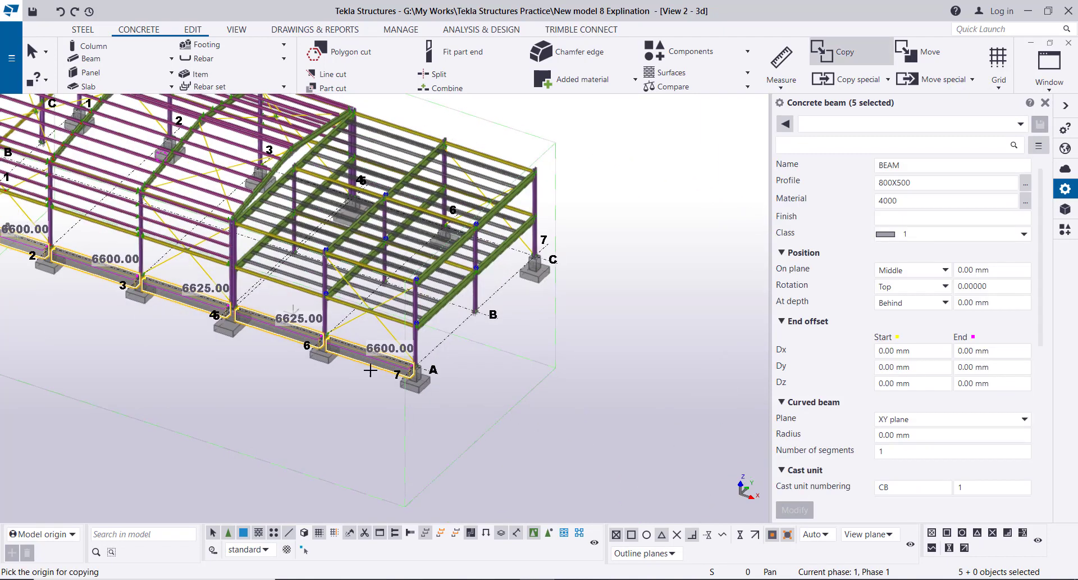
left_click(455, 387)
scroll(455, 387, "up", 2)
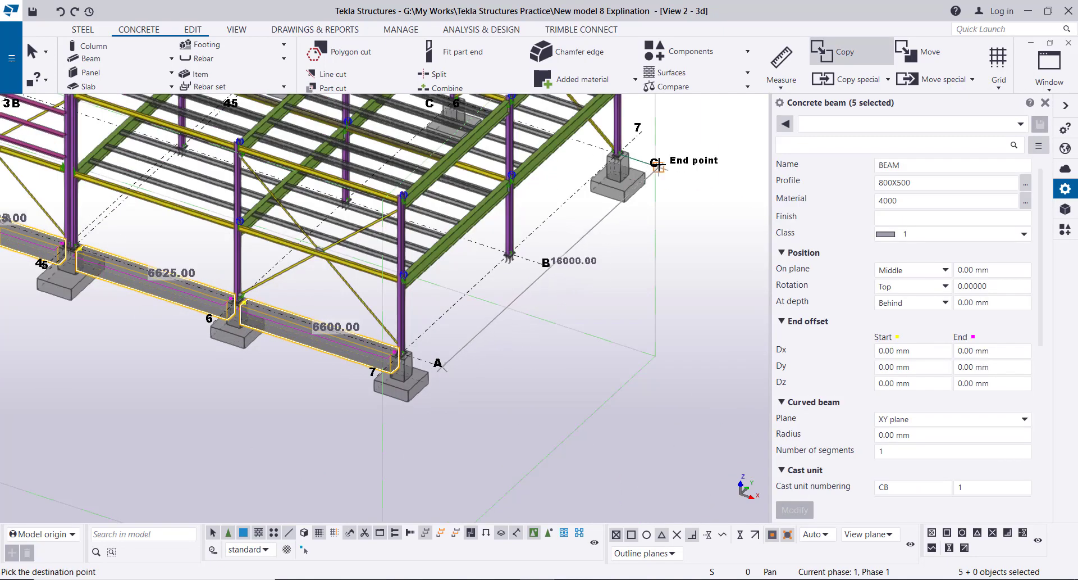
scroll(660, 169, "down", 3)
right_click(679, 150)
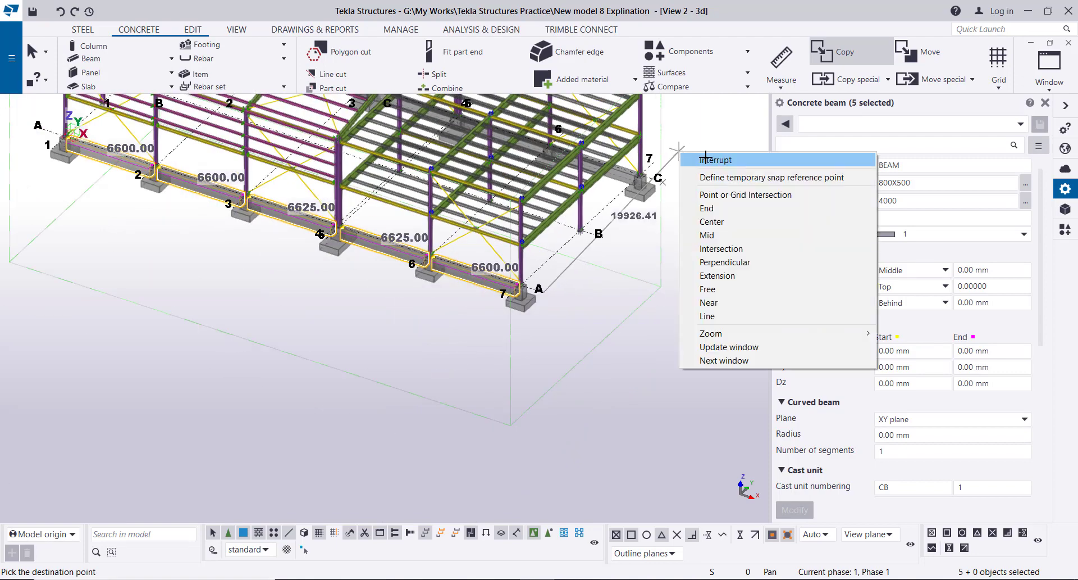
left_click(708, 160)
scroll(690, 196, "down", 4)
middle_click_drag(539, 182, 465, 310)
scroll(403, 331, "up", 2)
middle_click_drag(635, 389, 511, 380, "ctrl")
scroll(497, 374, "up", 4)
scroll(497, 374, "up", 1)
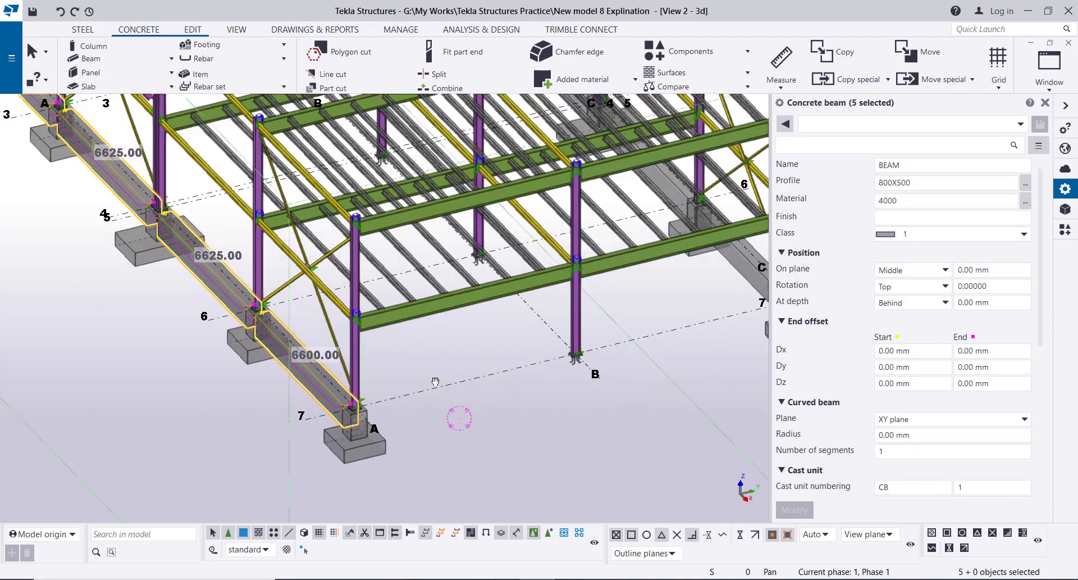
middle_click_drag(436, 380, 267, 352)
left_click(293, 384)
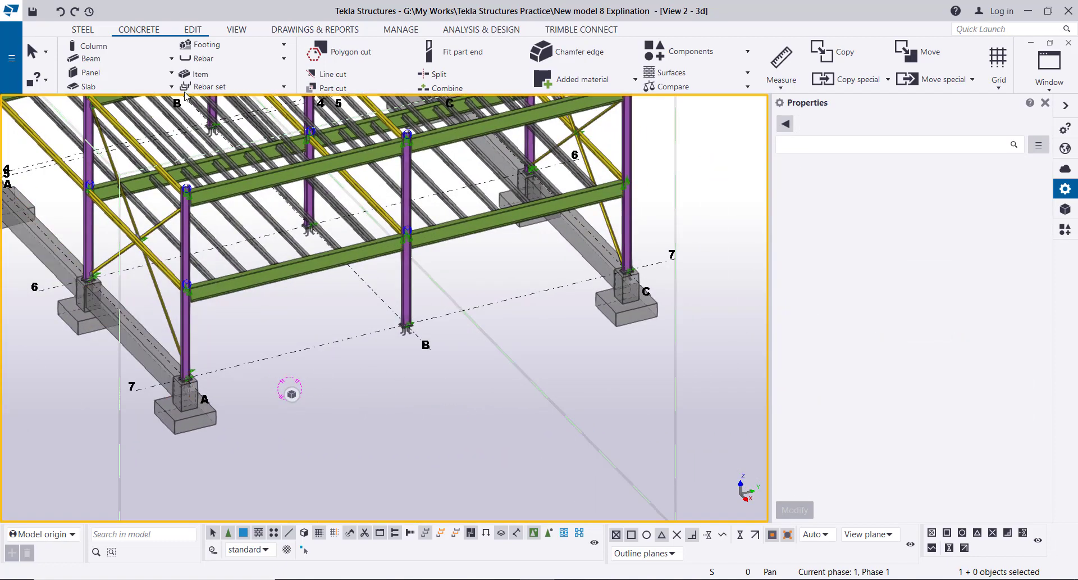
left_click(106, 61)
left_click(116, 78)
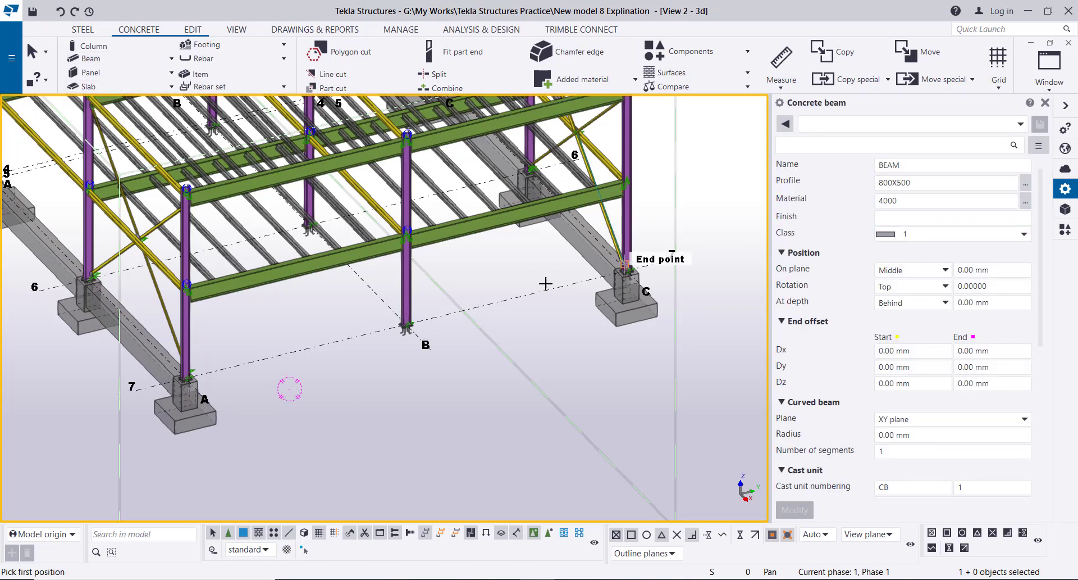
scroll(208, 368, "up", 2)
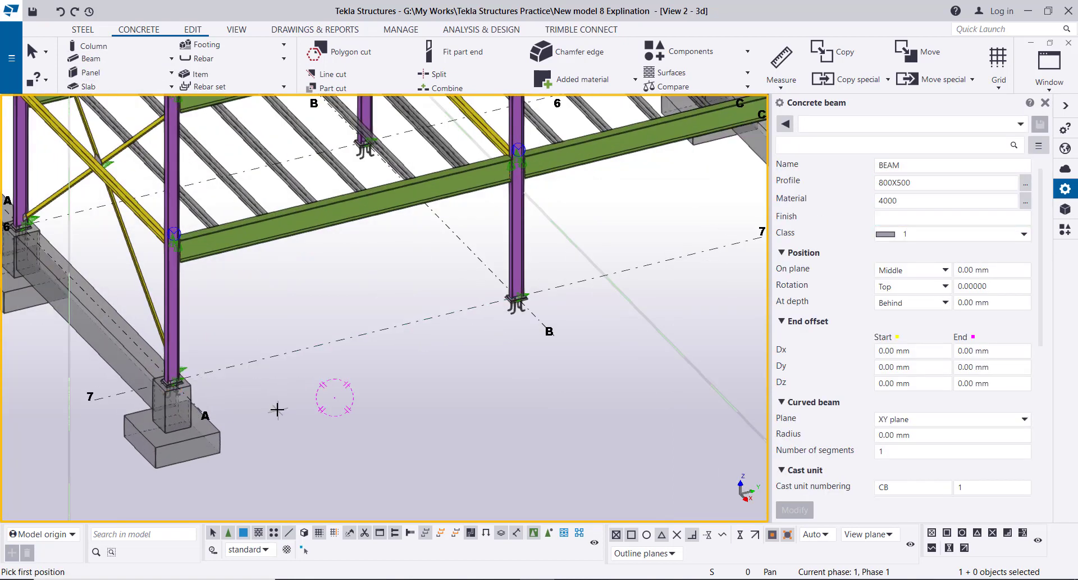
scroll(278, 411, "up", 5)
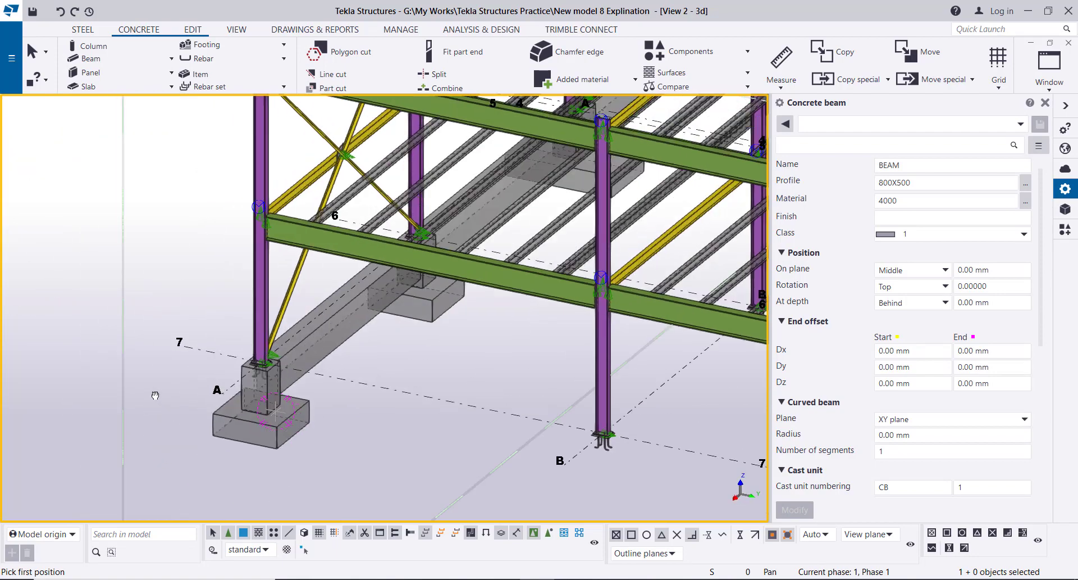
scroll(216, 319, "down", 5)
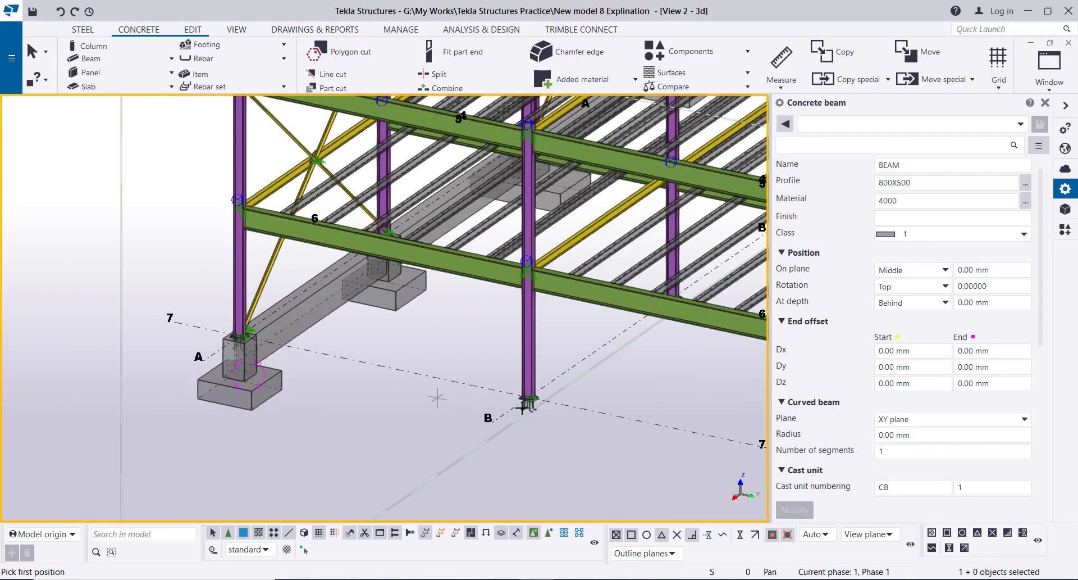
scroll(418, 358, "up", 2)
middle_click_drag(440, 356, 568, 337, "ctrl")
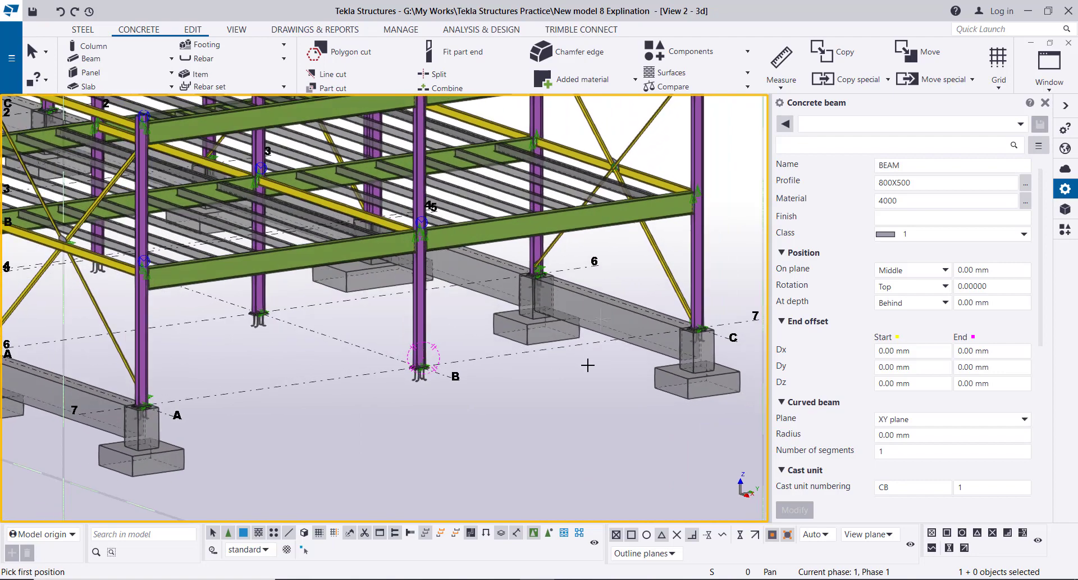
right_click(568, 397)
left_click(656, 190)
Copy the pad footings and concrete columns at grids 6 and 7 from grid line A to grid line B, and end the command
scroll(690, 206, "down", 3)
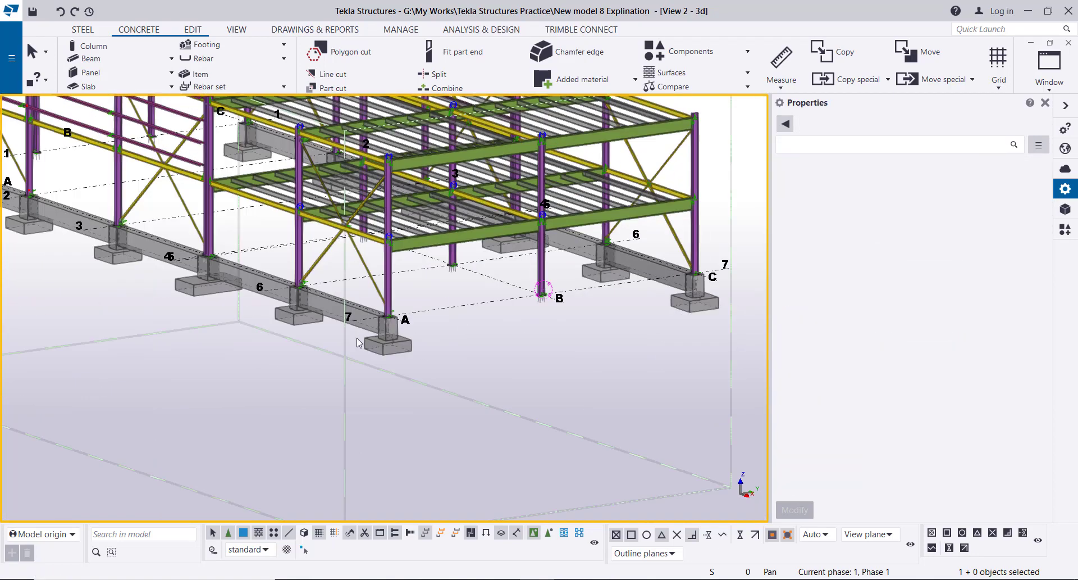
scroll(247, 256, "up", 3)
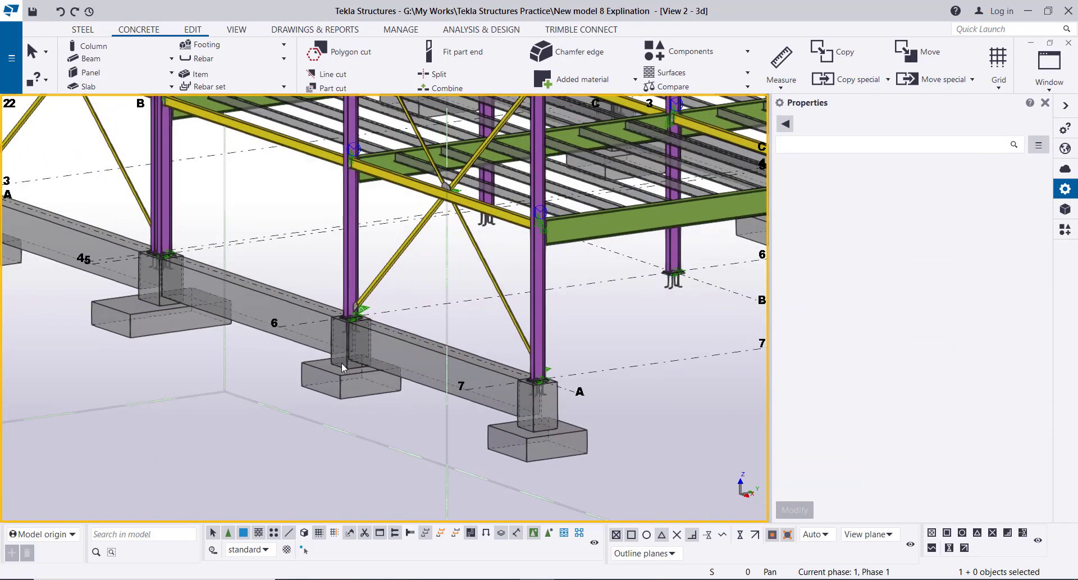
scroll(343, 374, "up", 3)
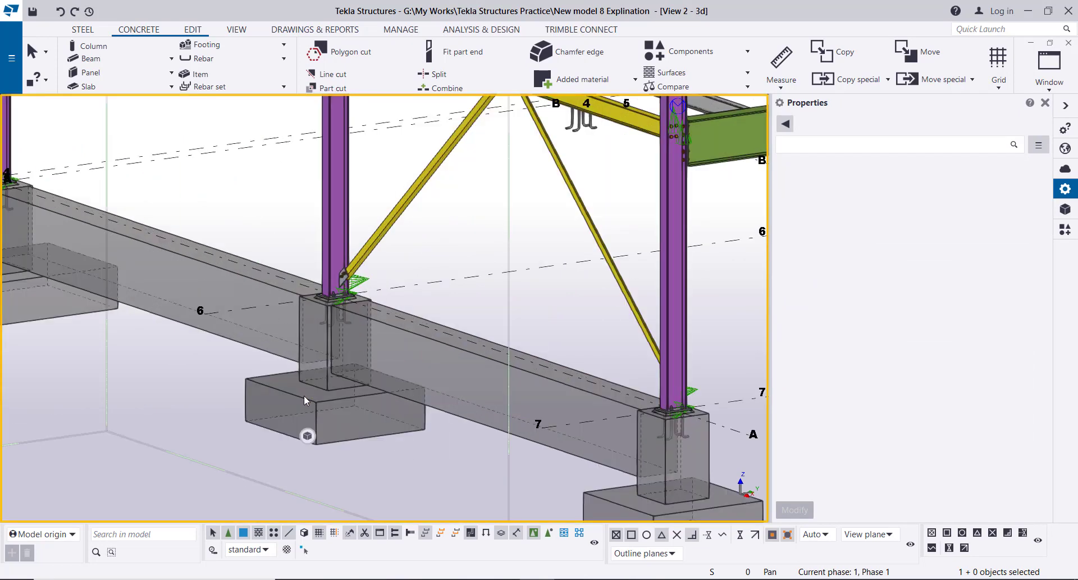
left_click(308, 399)
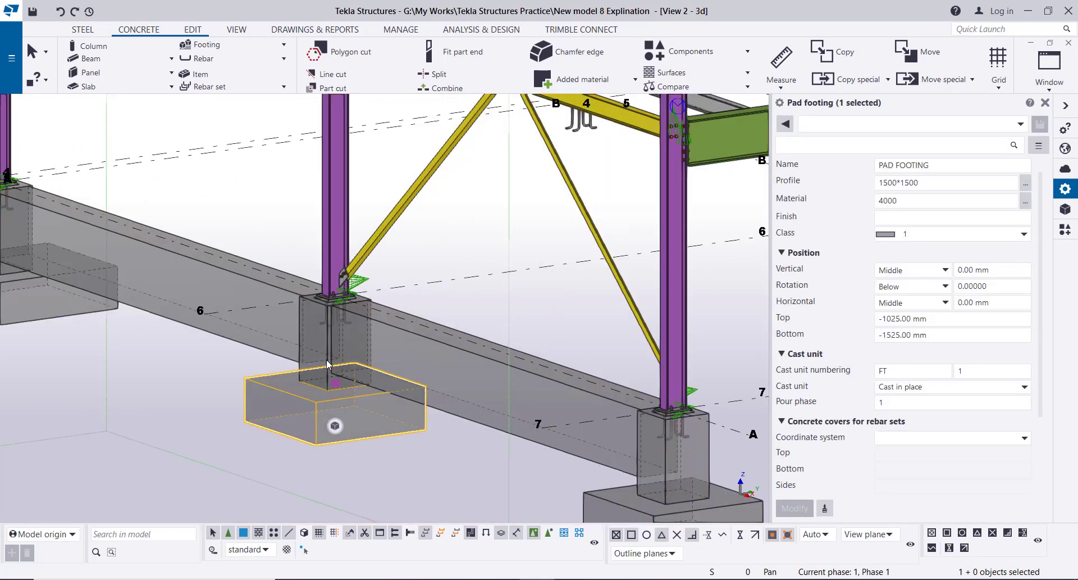
left_click(327, 363, "ctrl")
scroll(334, 338, "down", 5)
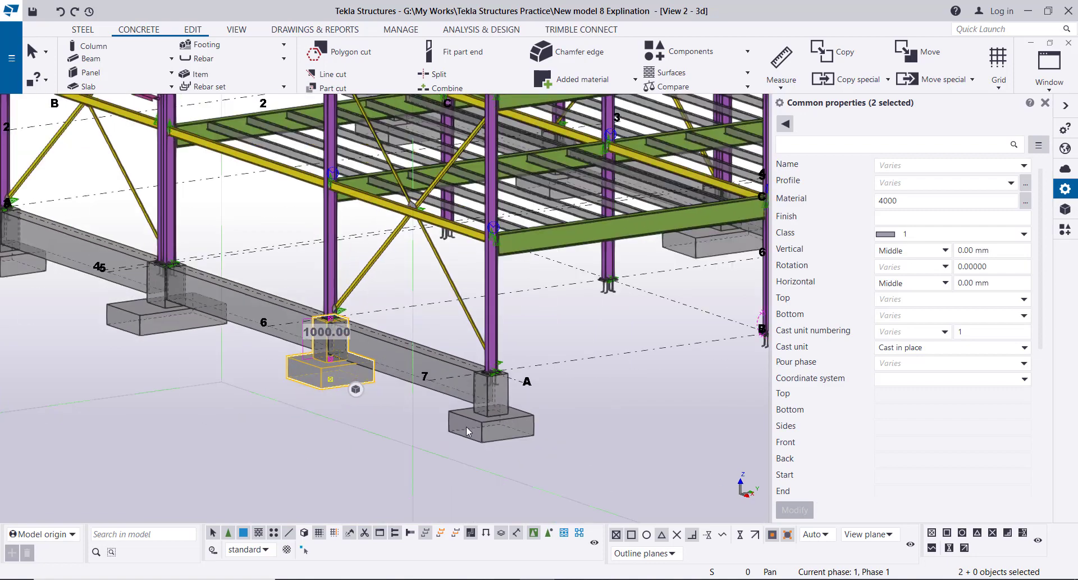
scroll(466, 426, "up", 5)
left_click(496, 415, "ctrl")
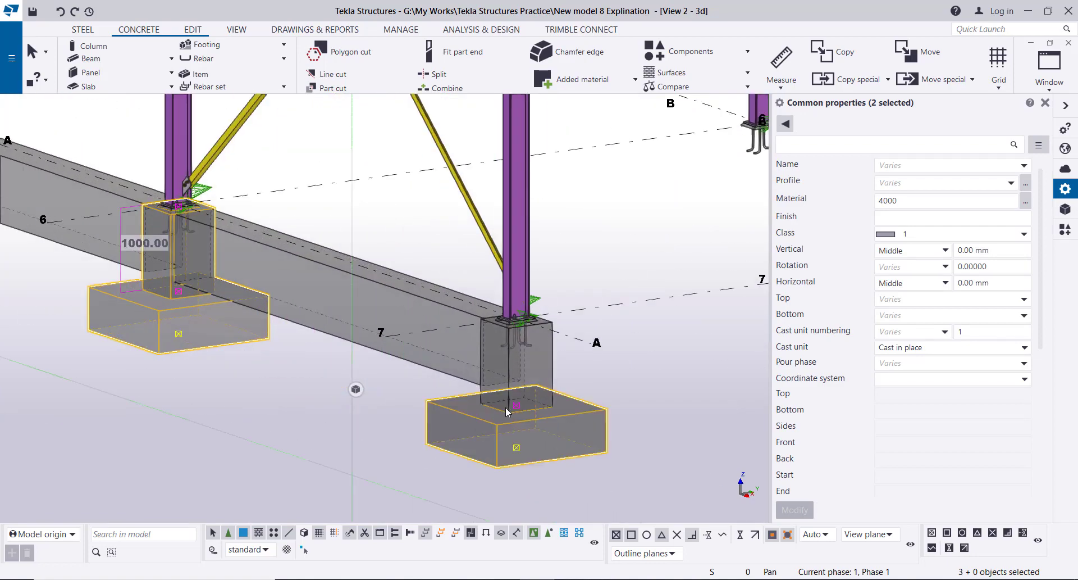
left_click(507, 371, "ctrl")
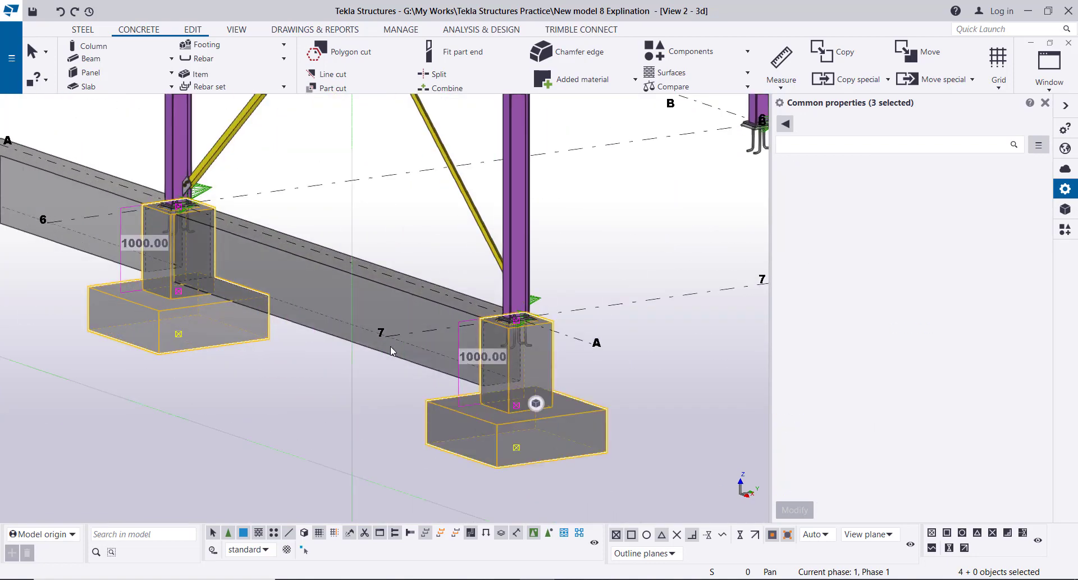
scroll(393, 354, "down", 6)
middle_click_drag(354, 304, 324, 346)
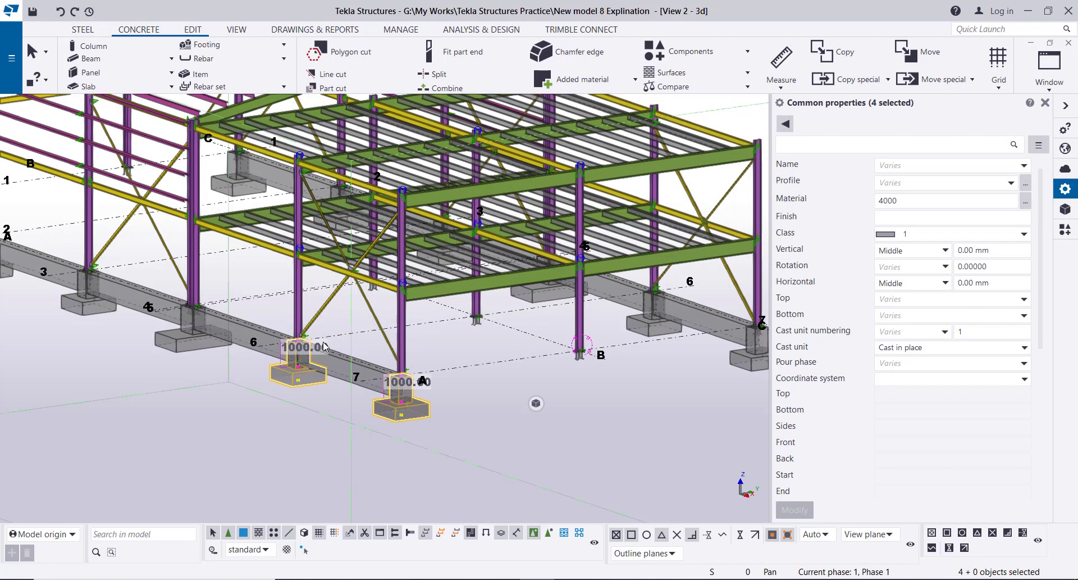
right_click(193, 414)
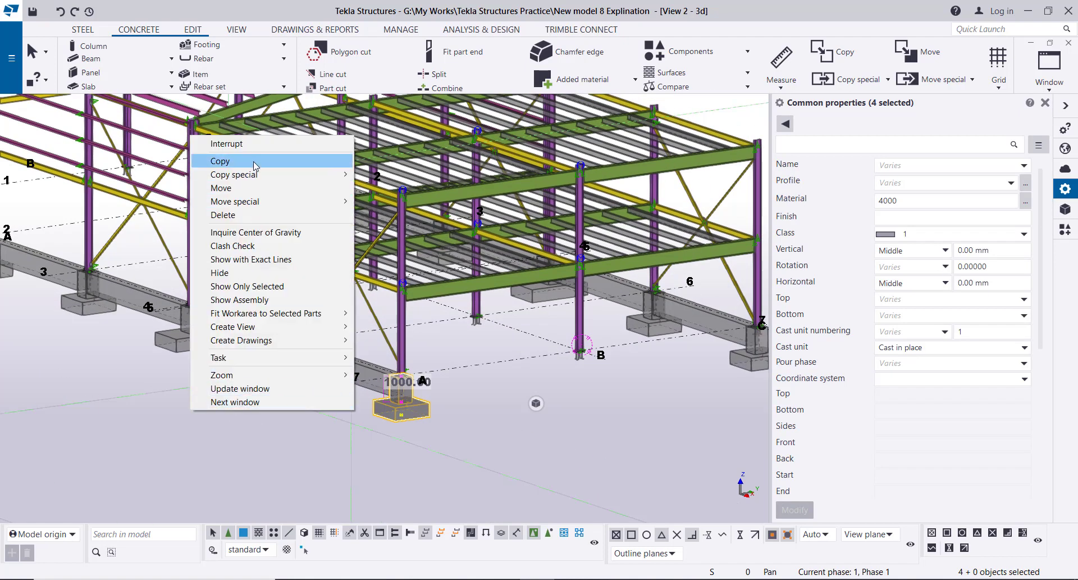
left_click(222, 161)
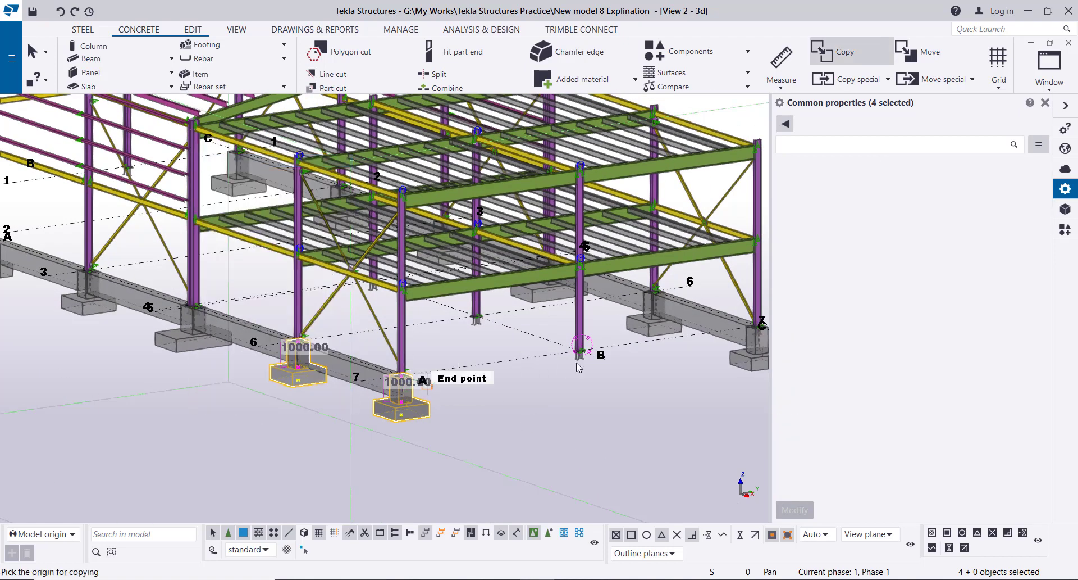
right_click(537, 426)
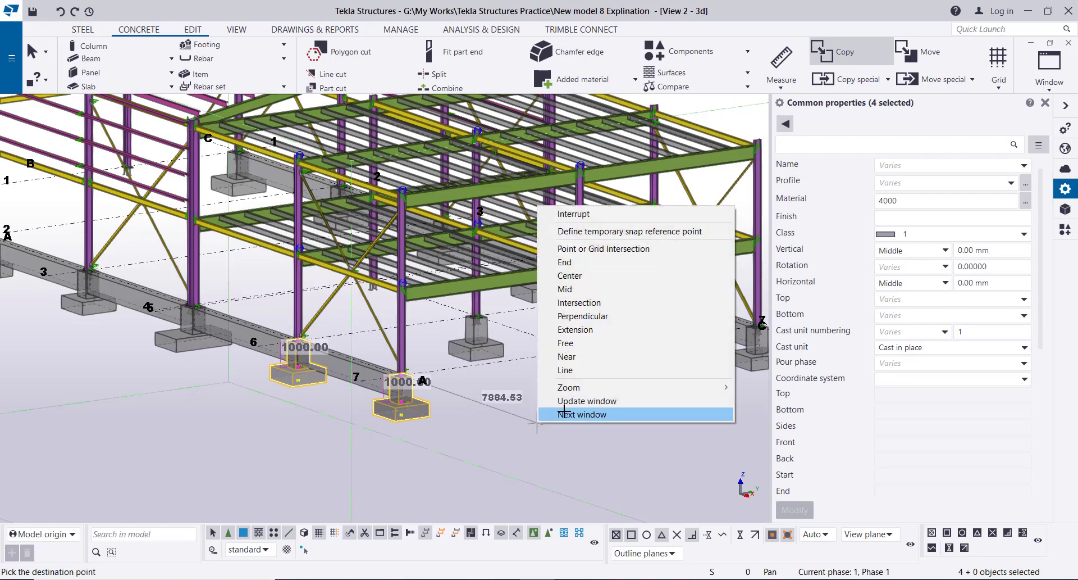
left_click(574, 214)
Copy the pad footing and concrete column at B/6 to the steel column on grid line B at grids 4 and 5, and end the command
scroll(469, 341, "up", 5)
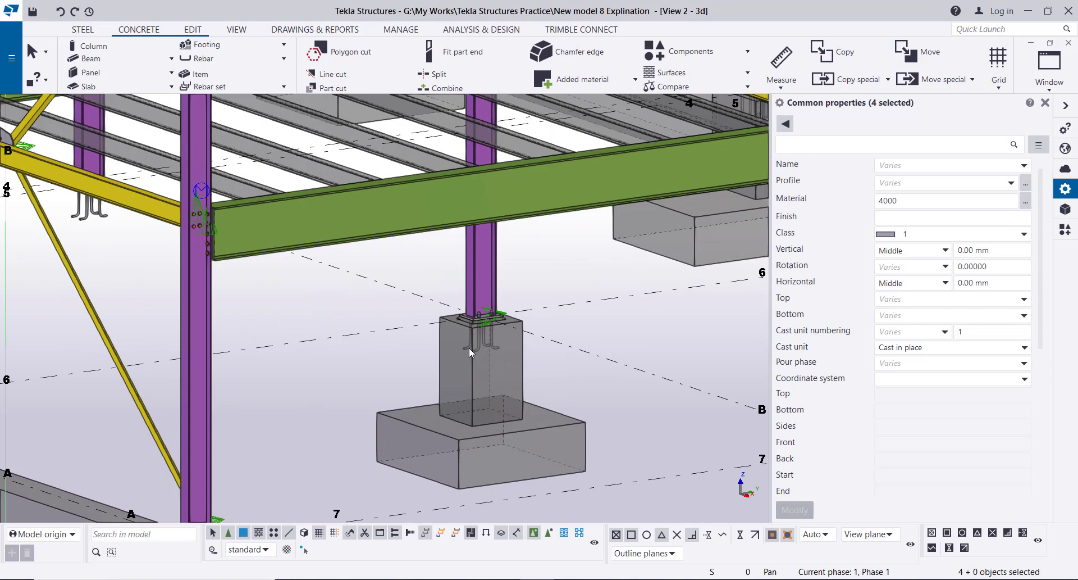
left_click(471, 379)
left_click(456, 444, "shift")
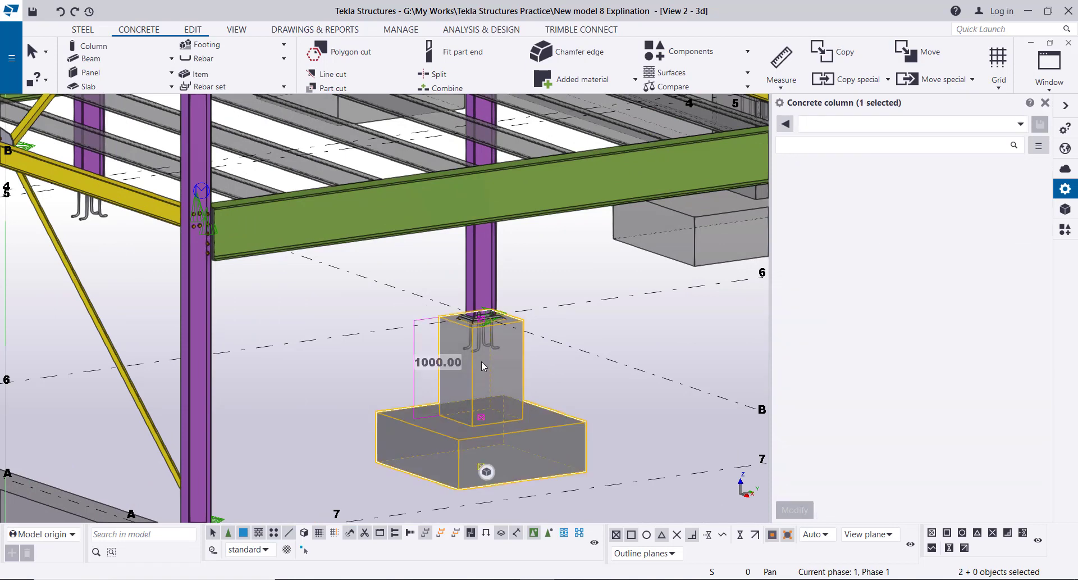
right_click(527, 270)
left_click(562, 291)
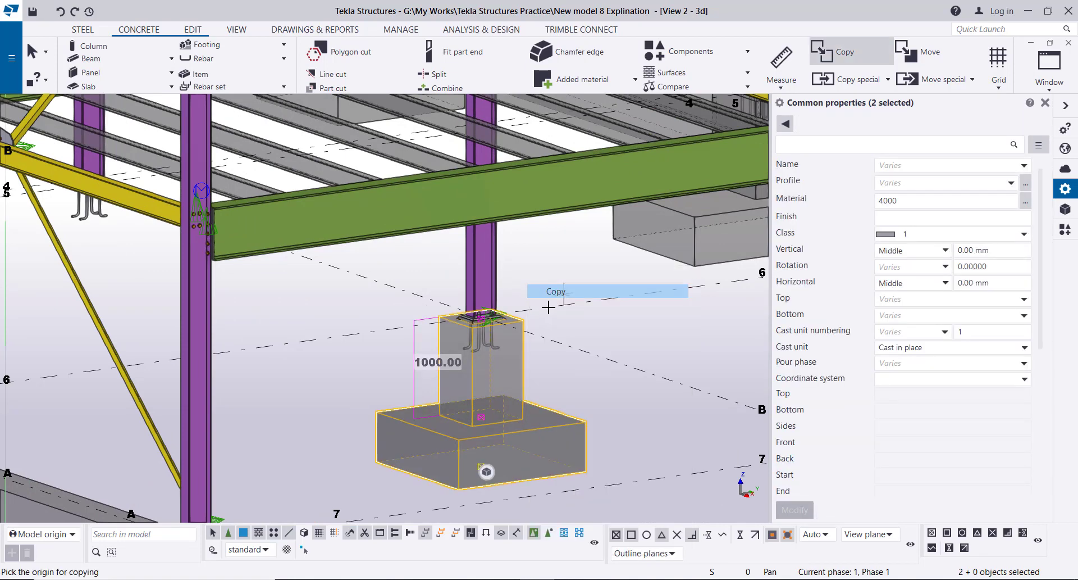
scroll(472, 312, "down", 2)
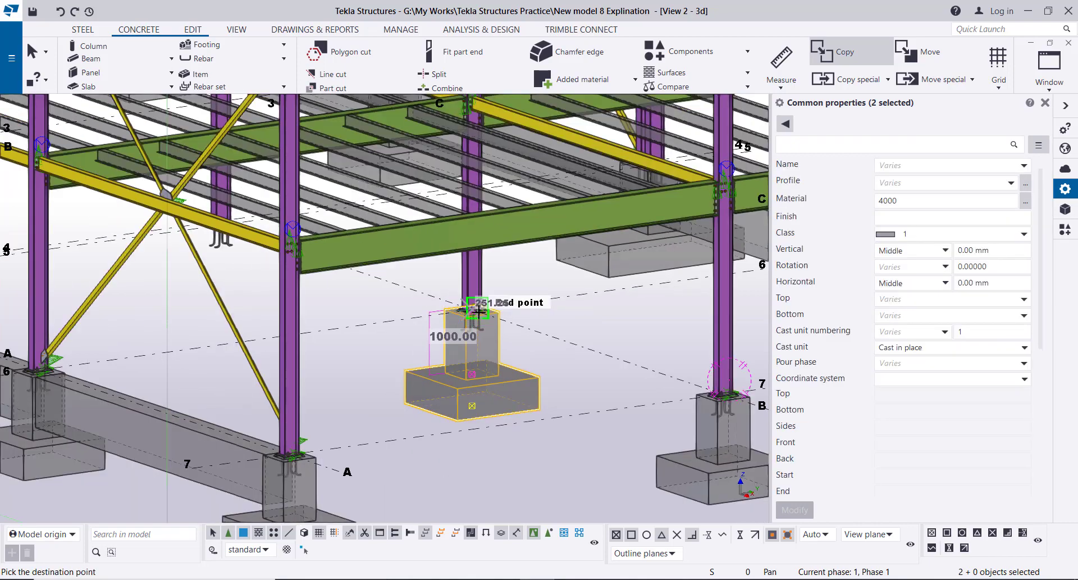
scroll(477, 311, "down", 2)
scroll(494, 252, "up", 6)
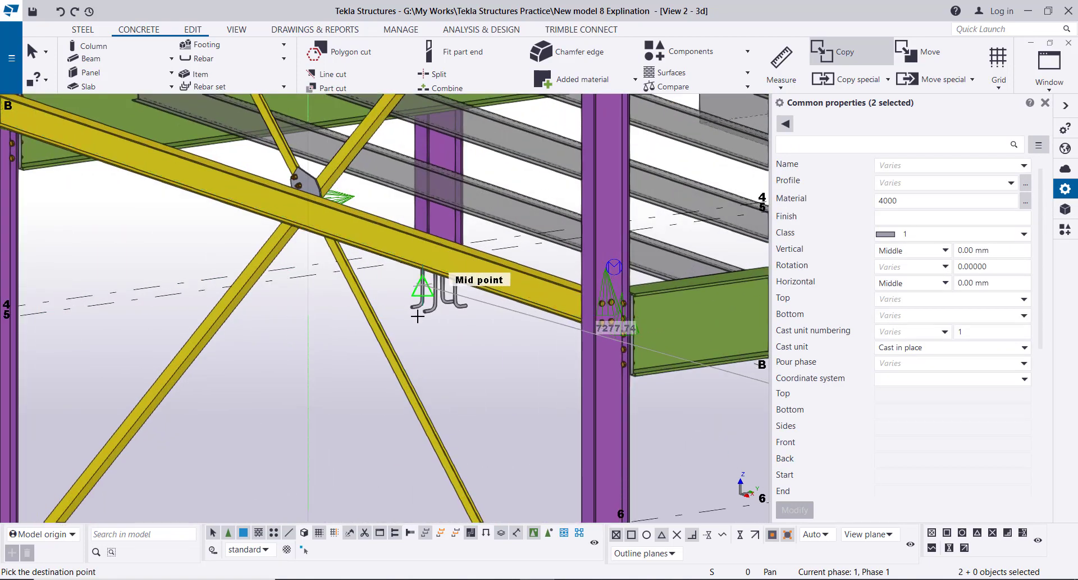
middle_click_drag(415, 317, 478, 316, "ctrl")
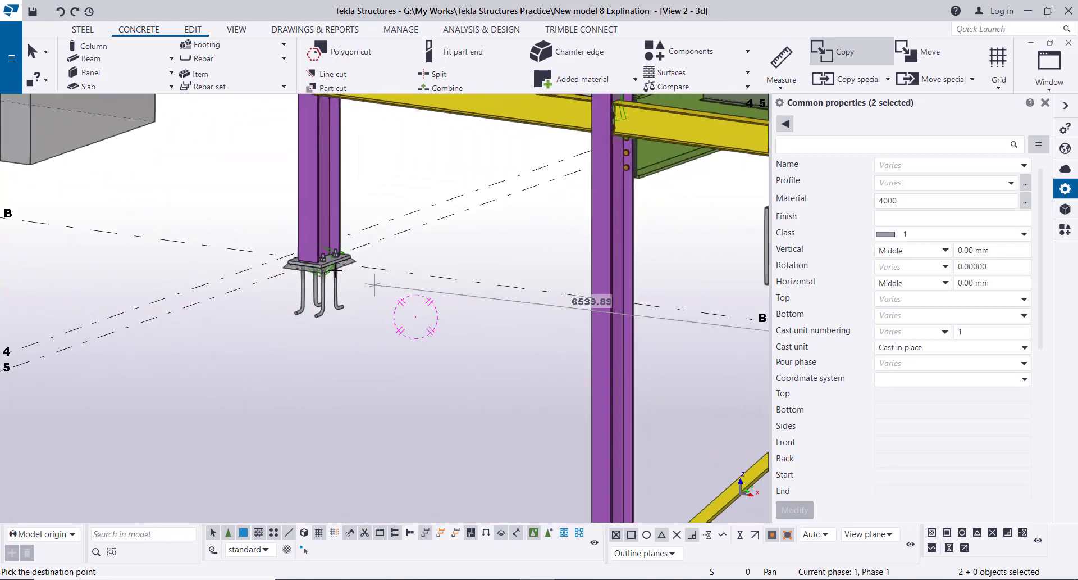
scroll(335, 271, "up", 2)
scroll(325, 243, "down", 4)
left_click(322, 246)
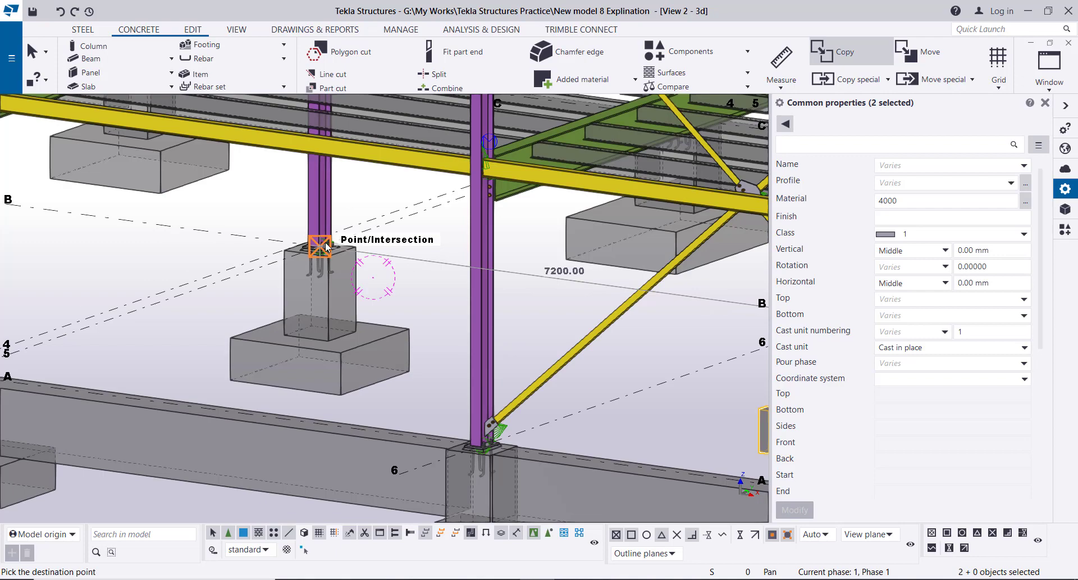
right_click(249, 202)
left_click(265, 209)
scroll(271, 280, "down", 4)
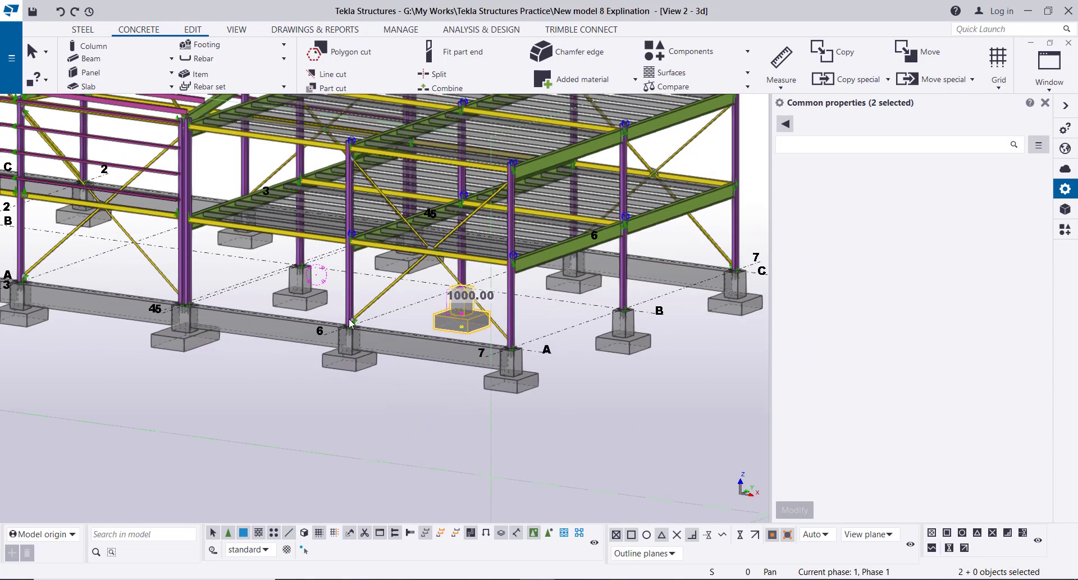
scroll(480, 315, "down", 3)
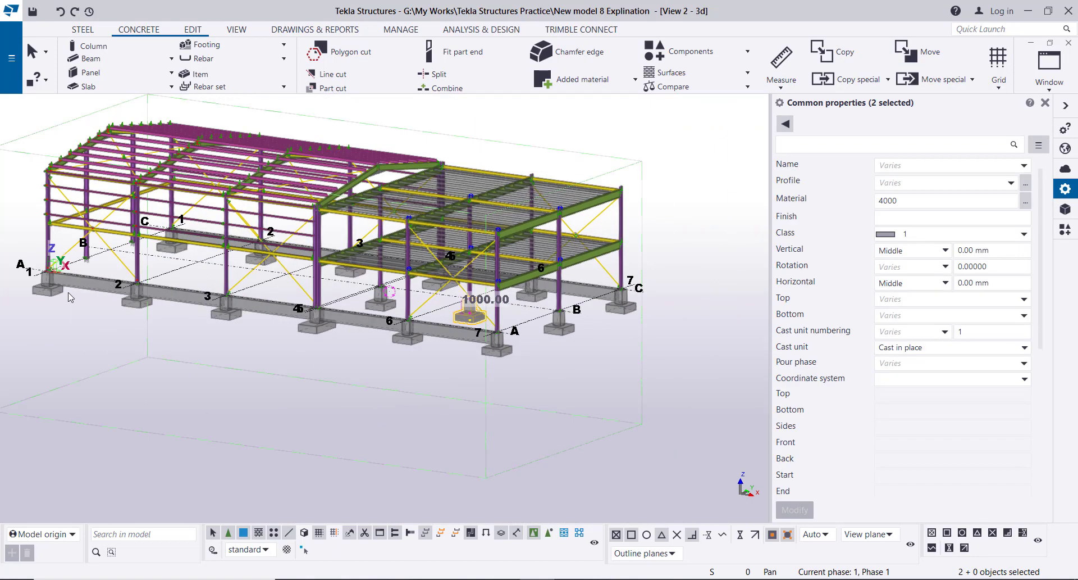
Copy the pad footing and concrete column at A/1 to the two intermediate steel columns on grid line 1, and end the command
middle_click_drag(130, 312, 337, 294)
middle_click_drag(162, 328, 437, 363)
middle_click_drag(163, 377, 190, 403, "ctrl")
scroll(143, 261, "up", 5)
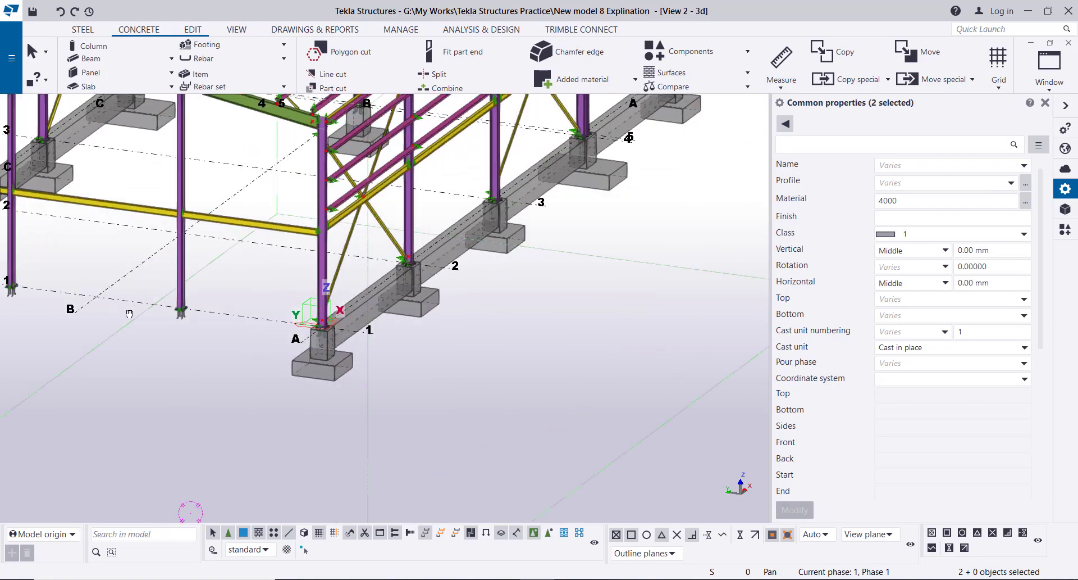
middle_click_drag(129, 313, 255, 345)
scroll(400, 400, "up", 2)
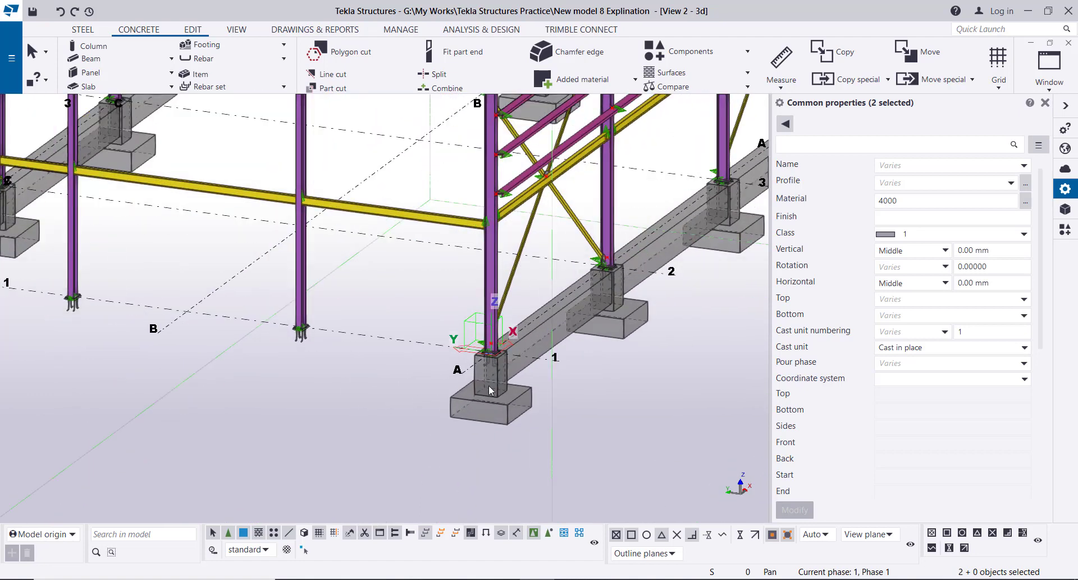
left_click(500, 391)
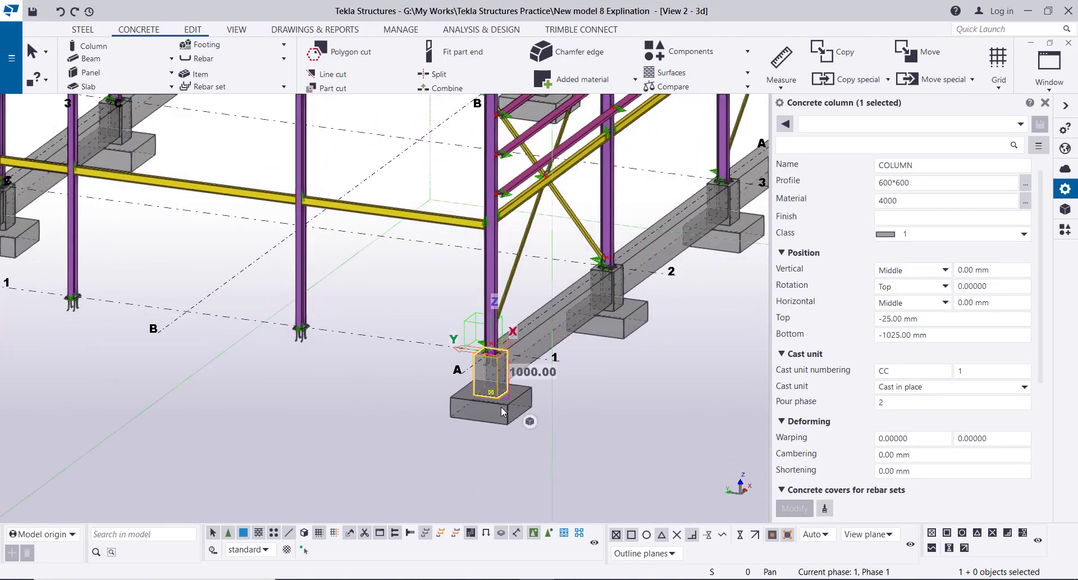
left_click(503, 411, "ctrl")
right_click(365, 370)
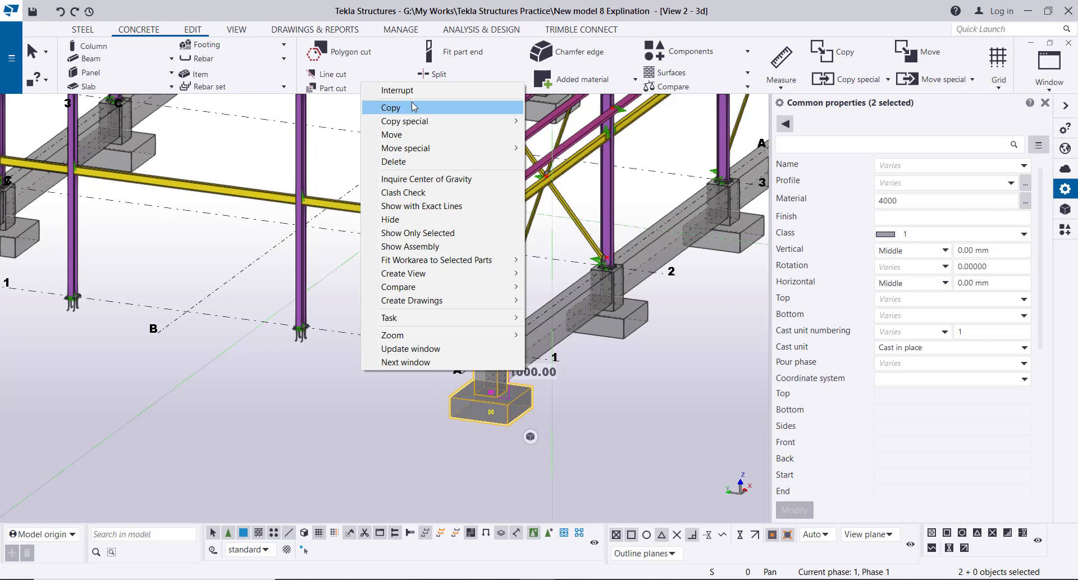
left_click(413, 106)
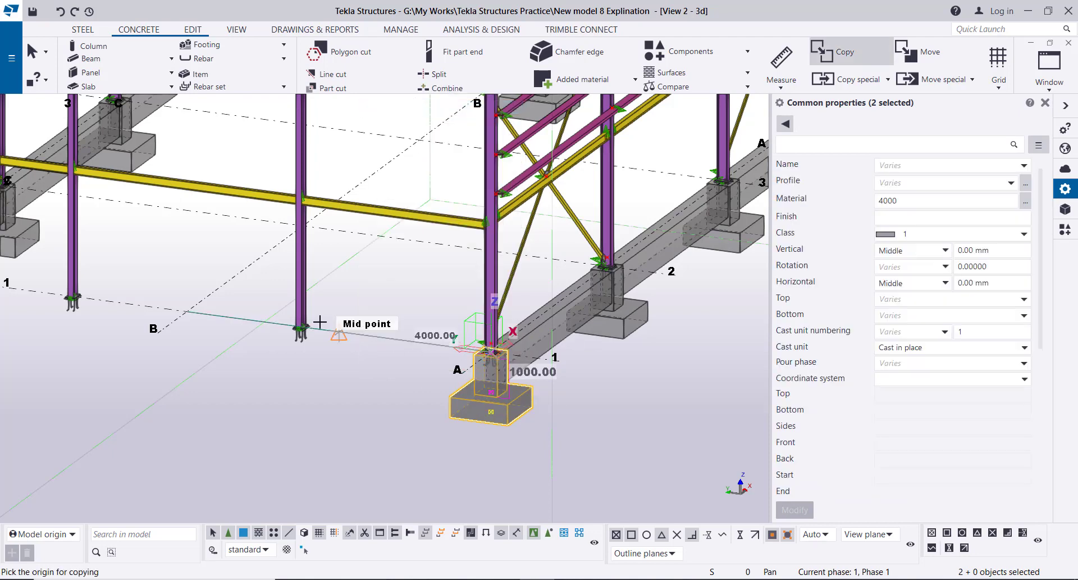
left_click(301, 325)
left_click(74, 296)
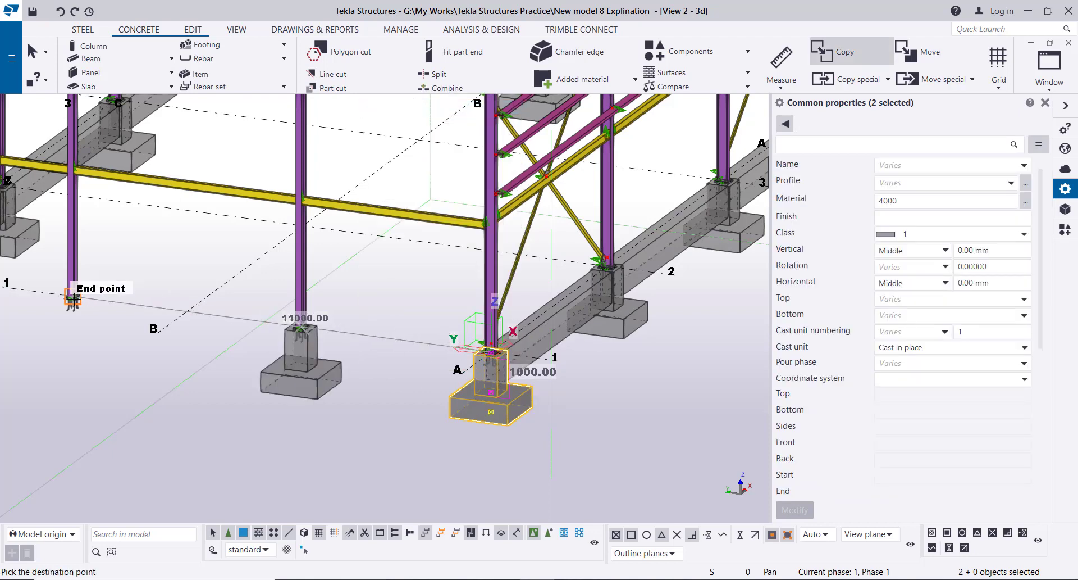
right_click(213, 186)
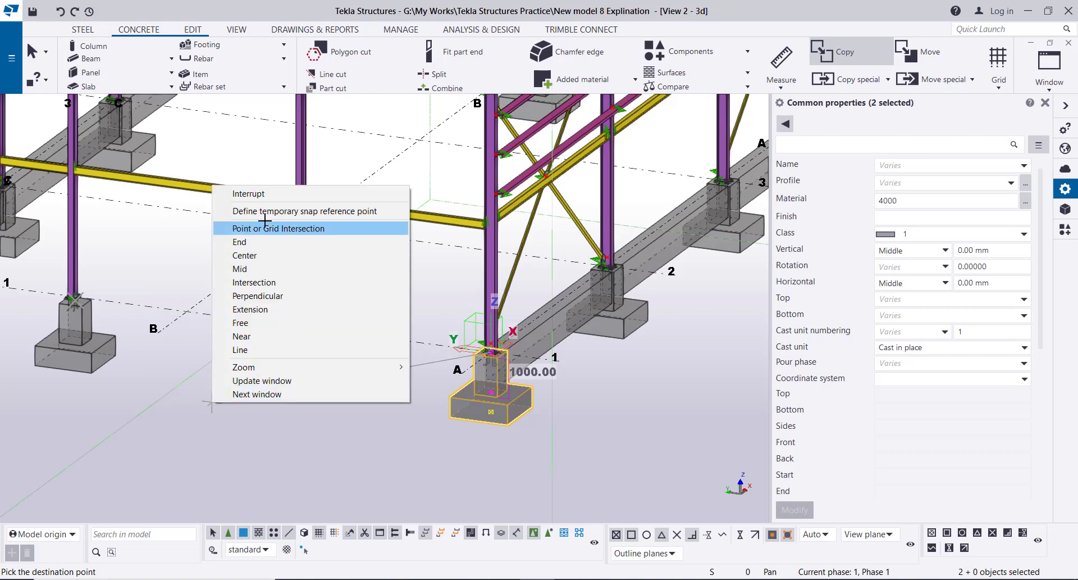
left_click(253, 194)
scroll(268, 352, "down", 3)
scroll(326, 314, "down", 4)
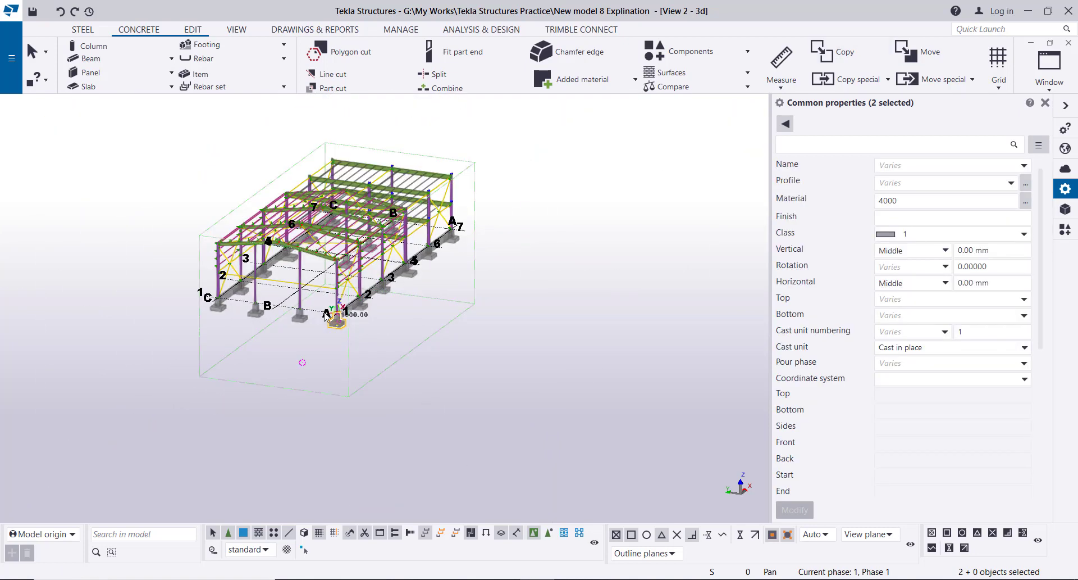
left_click(351, 361)
Place an 800X500 concrete beam along grid line 1 from the concrete column at C to the nearest intermediate concrete column
scroll(342, 359, "up", 6)
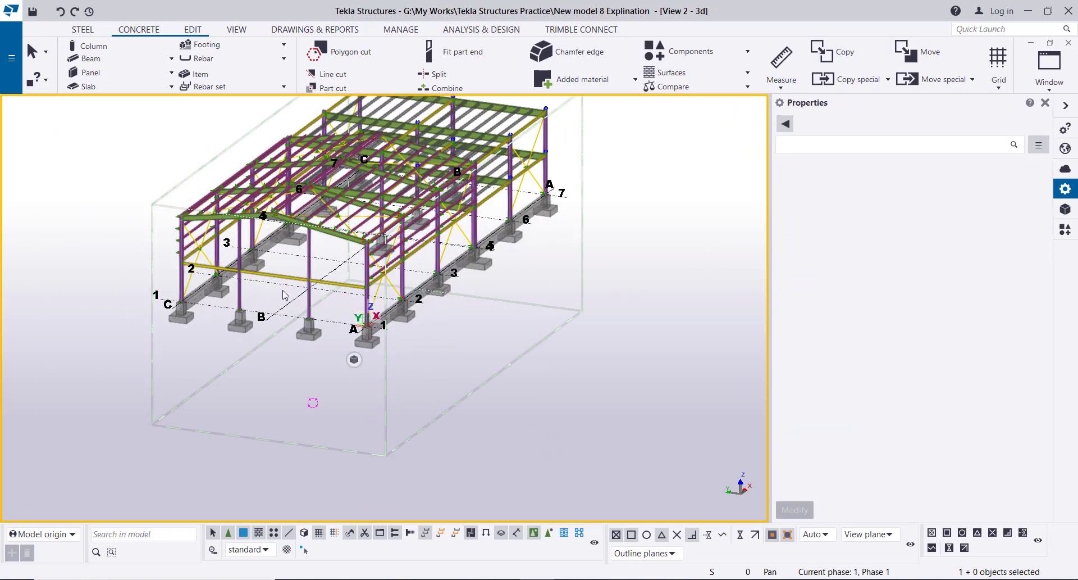
scroll(220, 341, "up", 2)
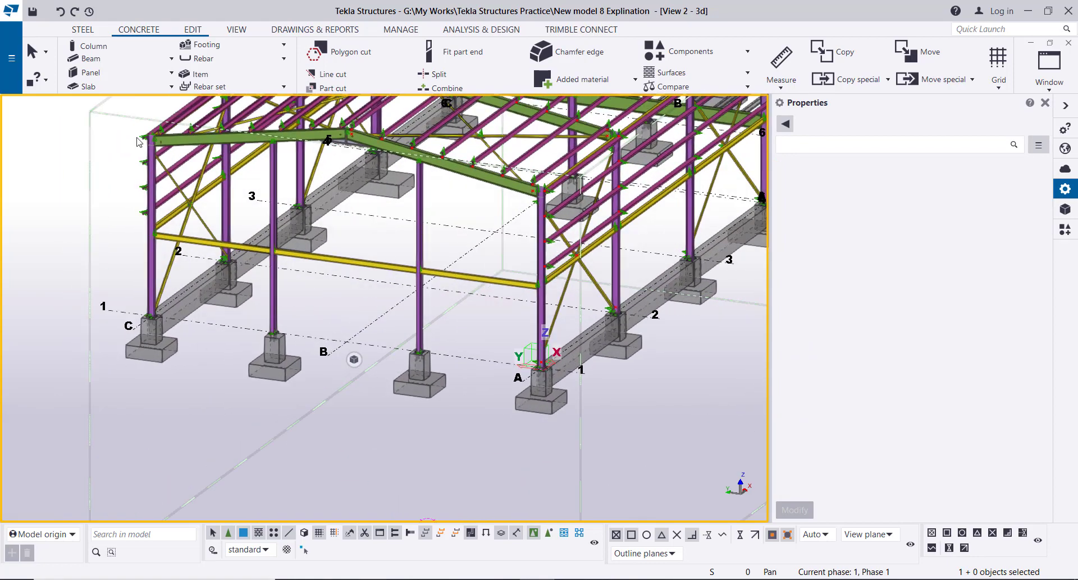
left_click(79, 58)
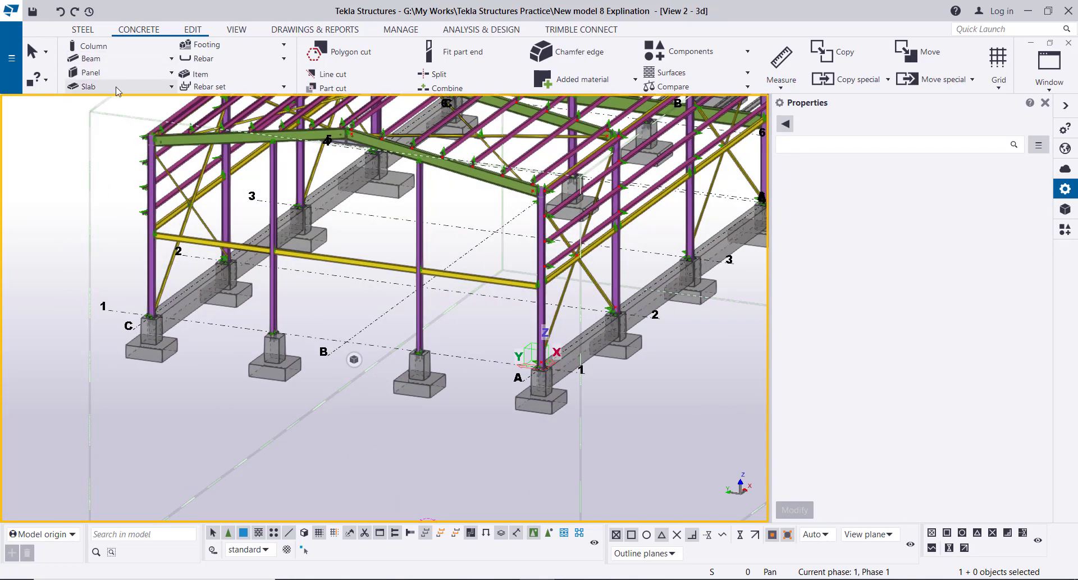
scroll(157, 336, "up", 3)
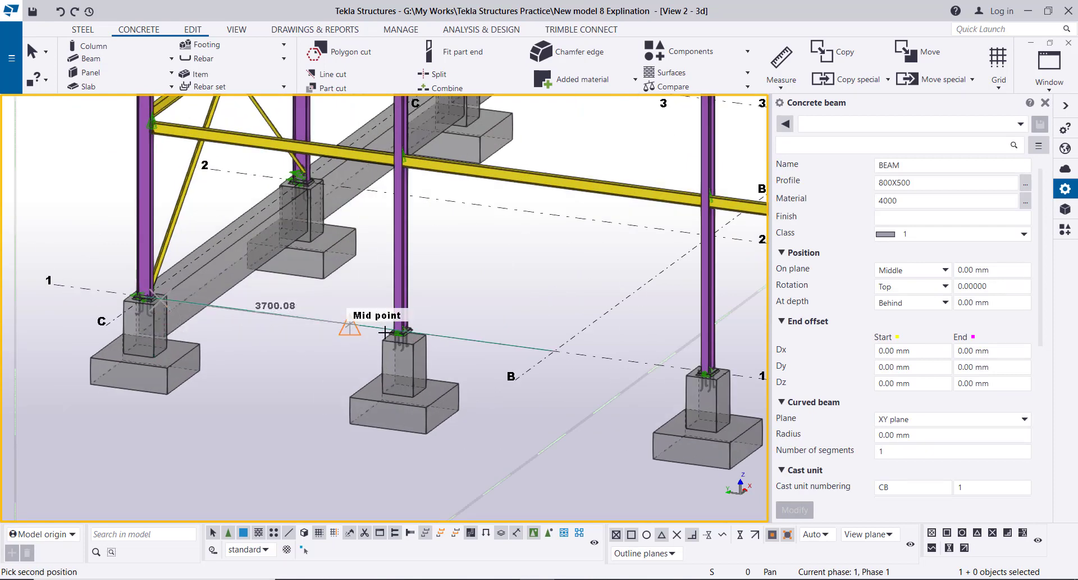
scroll(387, 336, "up", 3)
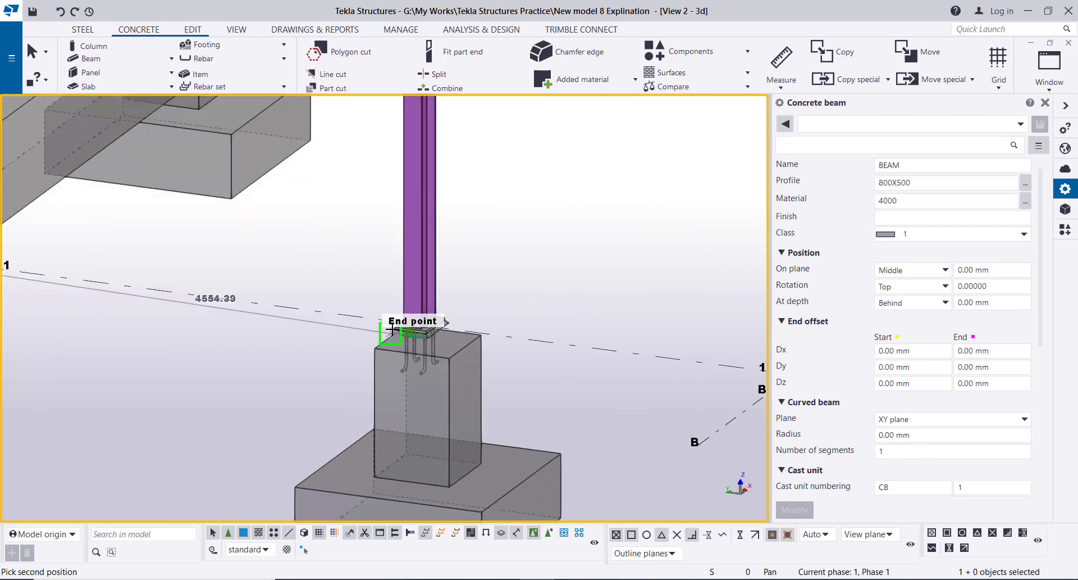
left_click(387, 342)
Place a concrete beam along grid line 1 between the two intermediate concrete columns
scroll(299, 339, "down", 3)
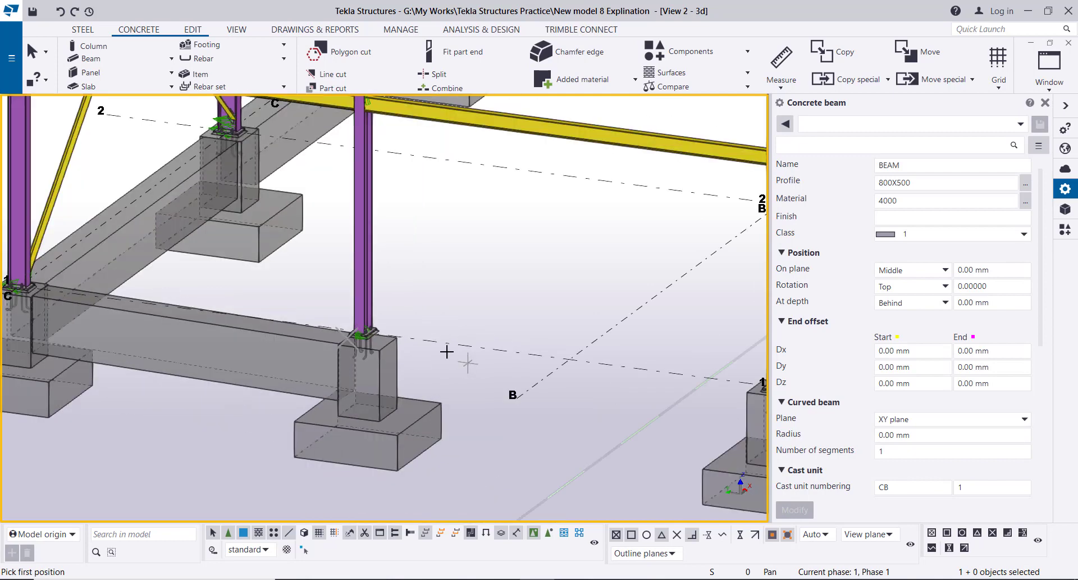
left_click(401, 353)
scroll(401, 354, "down", 3)
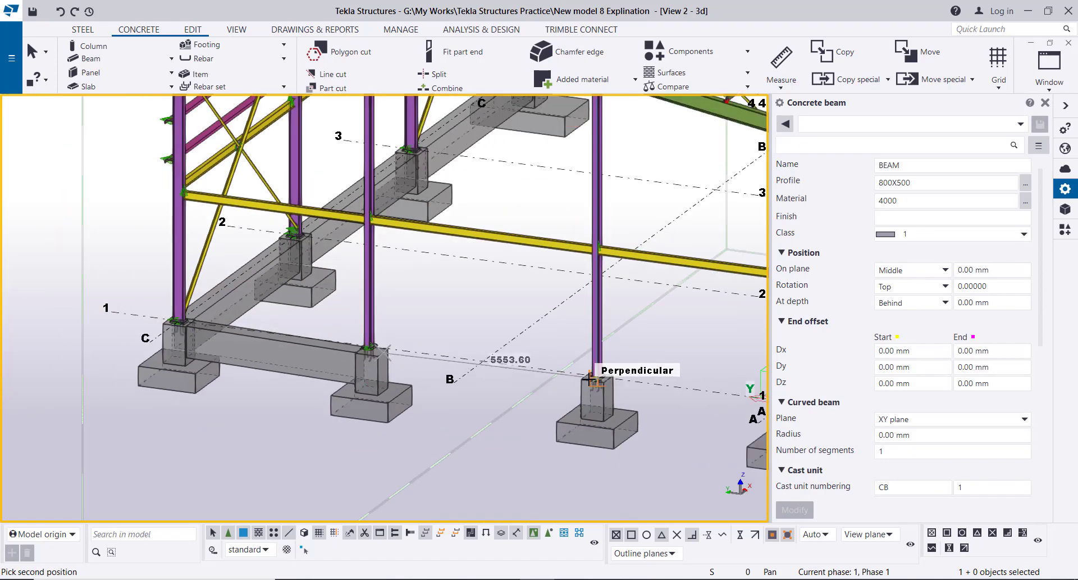
scroll(585, 379, "up", 3)
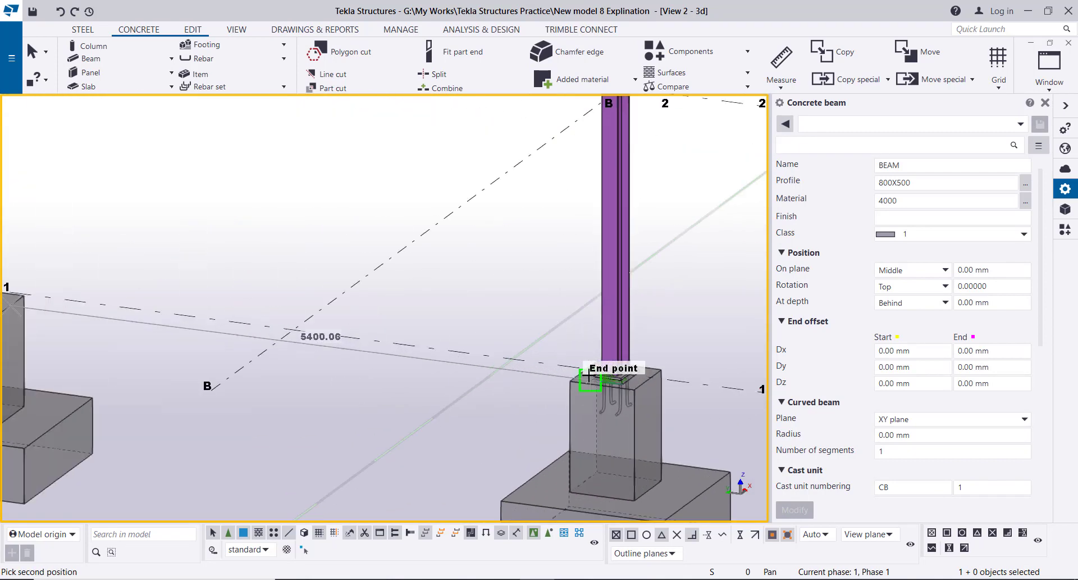
left_click(432, 383)
Place a concrete beam along grid line 1 from the intermediate concrete column nearest A to the concrete column at A/1
scroll(609, 424, "down", 3)
scroll(382, 412, "up", 2)
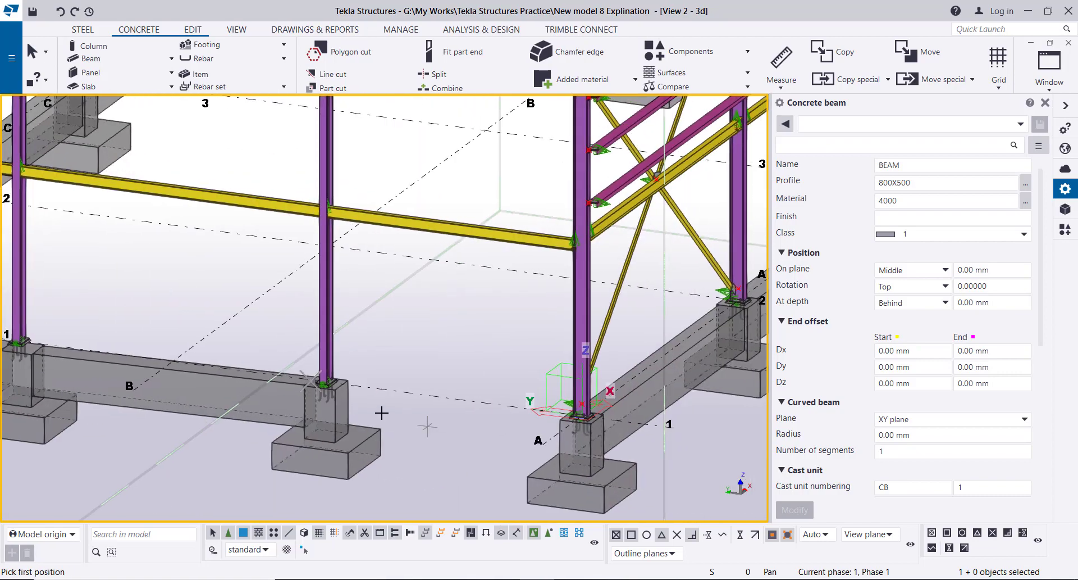
left_click(339, 388)
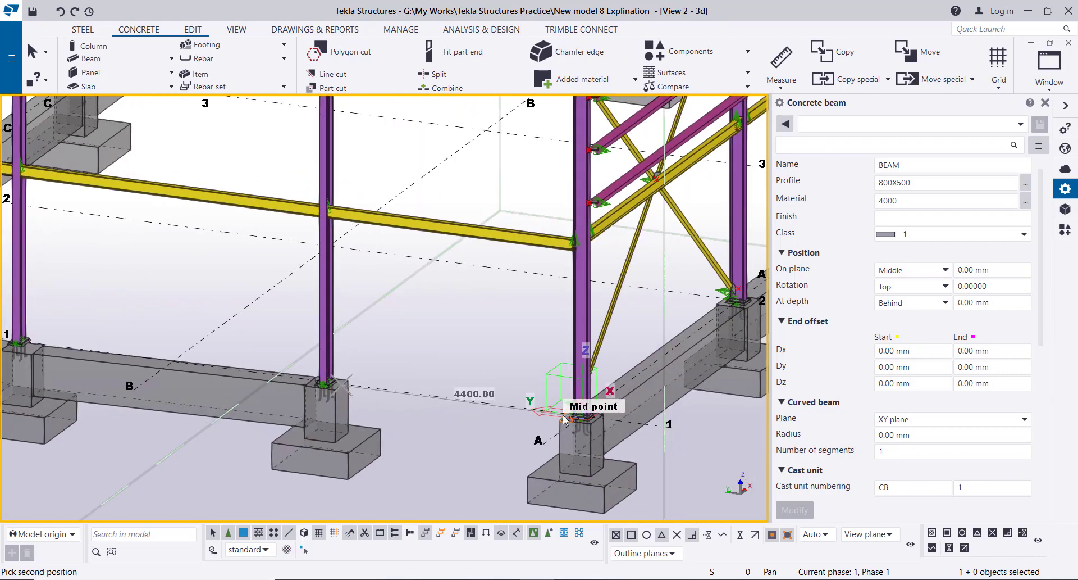
left_click(565, 419)
scroll(562, 416, "down", 6)
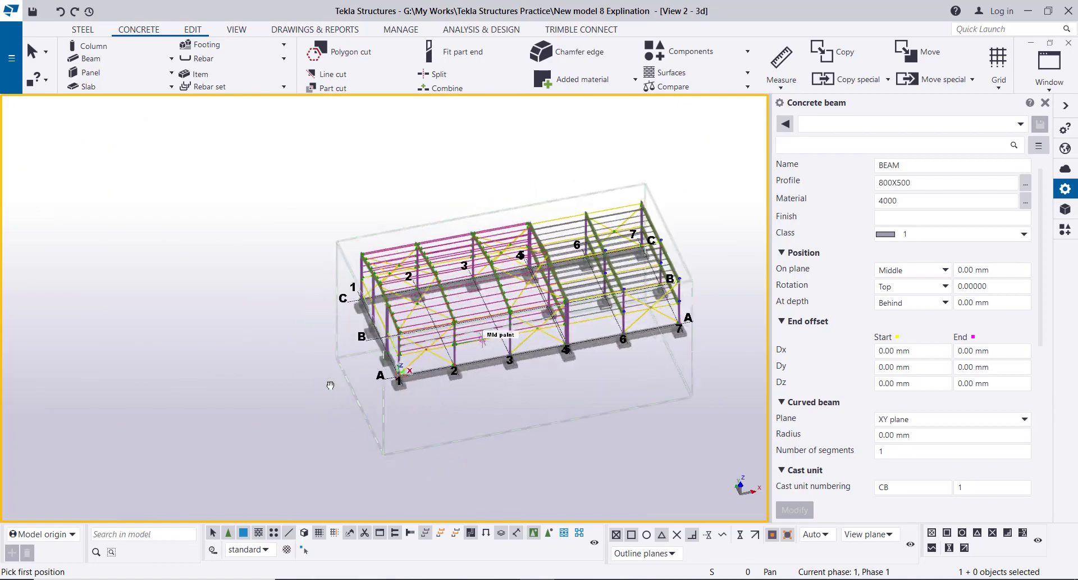
Place an 800X500 concrete beam along grid line 7 between the concrete columns at grids C and B
middle_click_drag(330, 385, 186, 388, "ctrl")
middle_click_drag(513, 425, 335, 401)
scroll(543, 378, "up", 5)
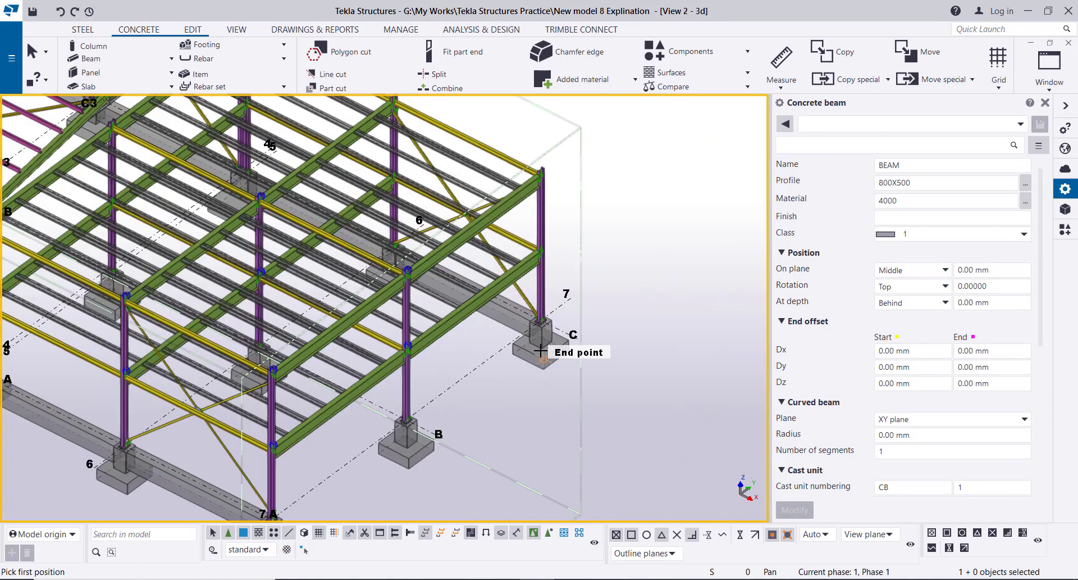
scroll(540, 349, "up", 6)
left_click(524, 259)
scroll(522, 264, "down", 5)
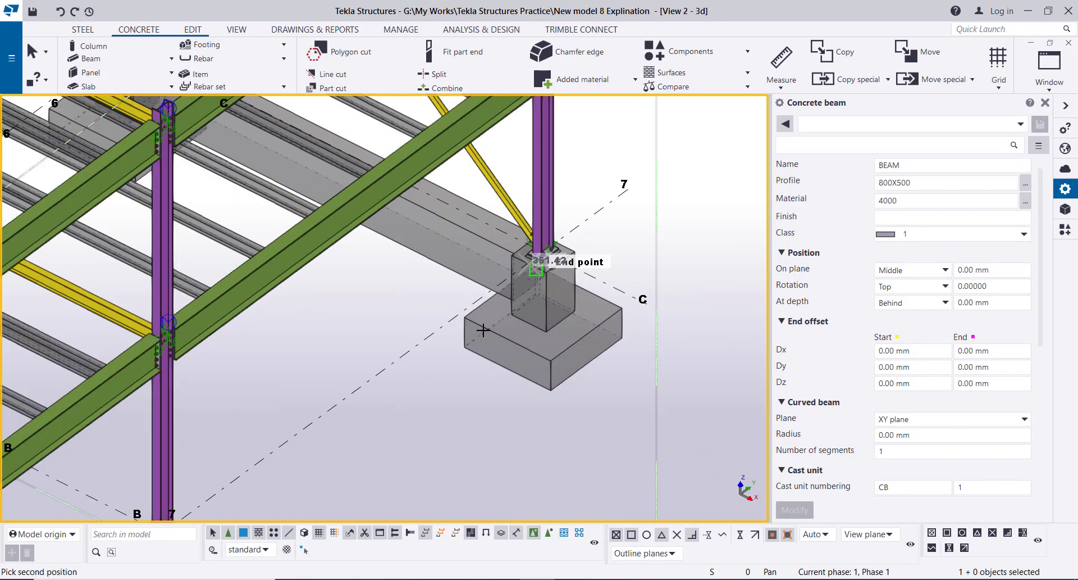
scroll(360, 422, "up", 6)
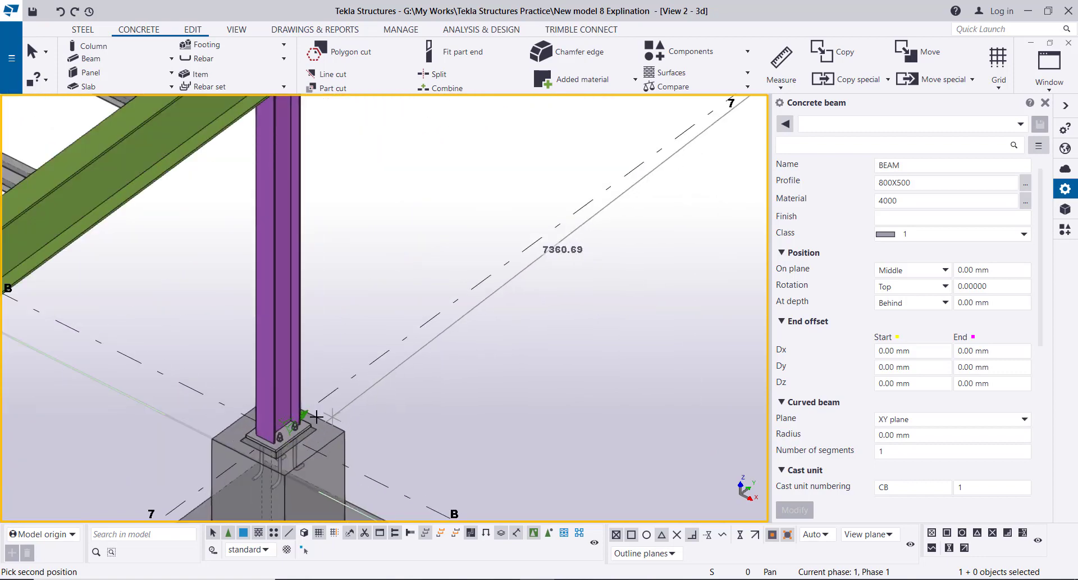
left_click(309, 423)
scroll(349, 416, "down", 3)
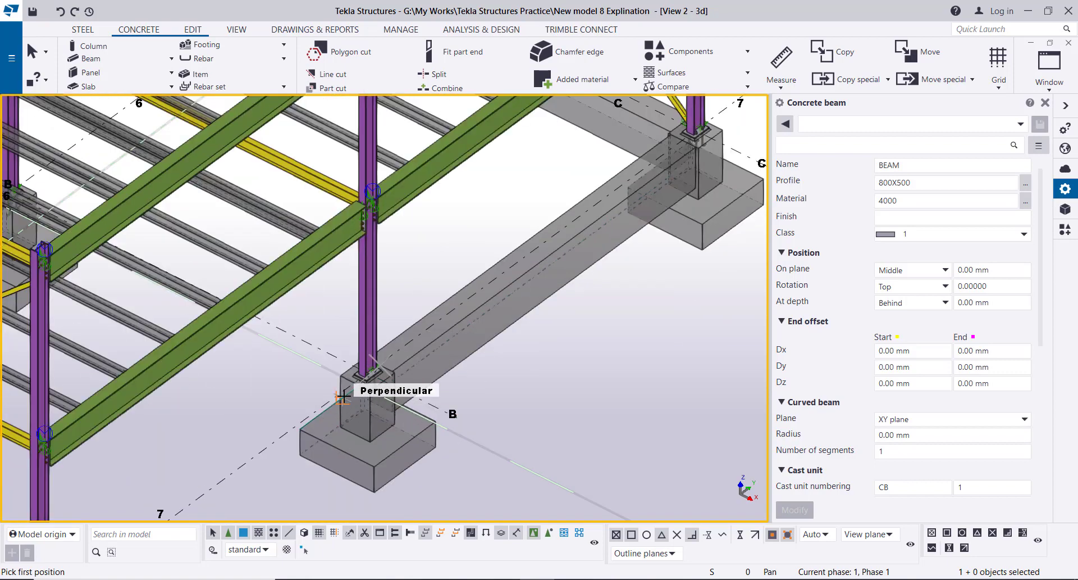
Place a concrete beam along grid line 7 between the concrete columns at grids B and A, and end the command
left_click(344, 377)
scroll(344, 382, "down", 3)
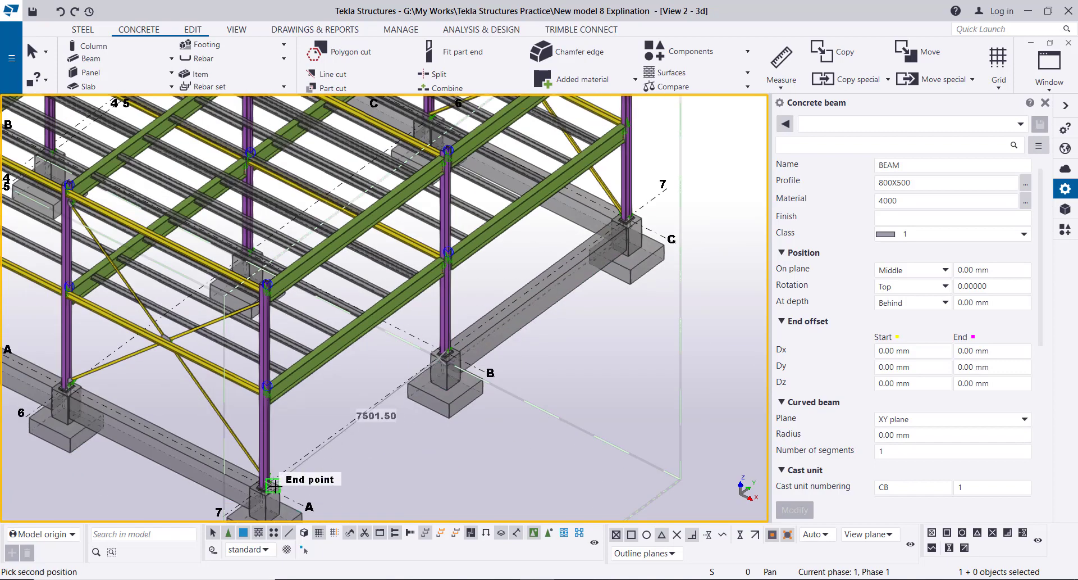
scroll(274, 484, "up", 6)
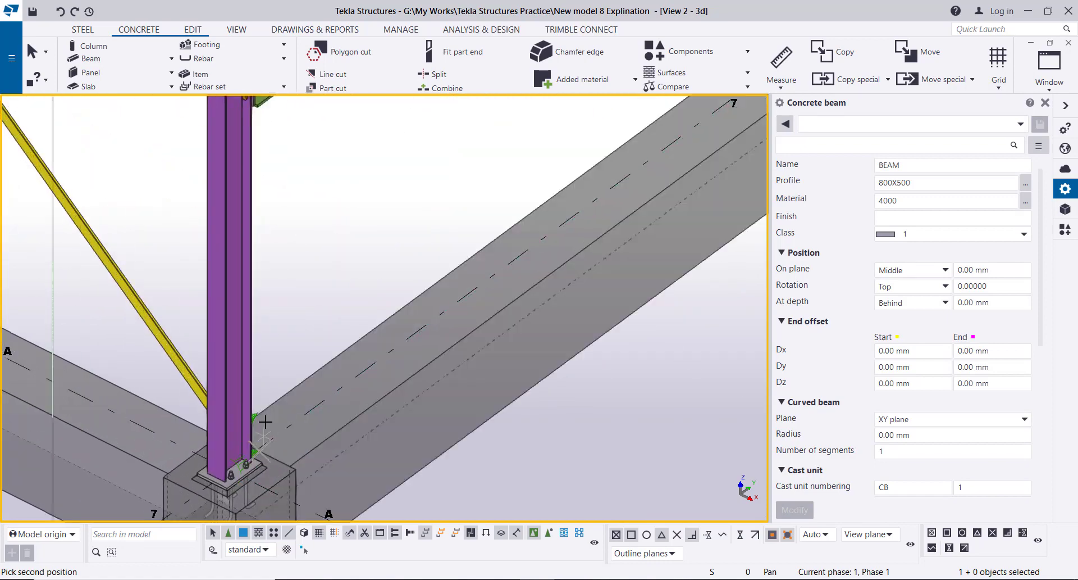
left_click(265, 421)
scroll(266, 421, "down", 6)
key("Escape")
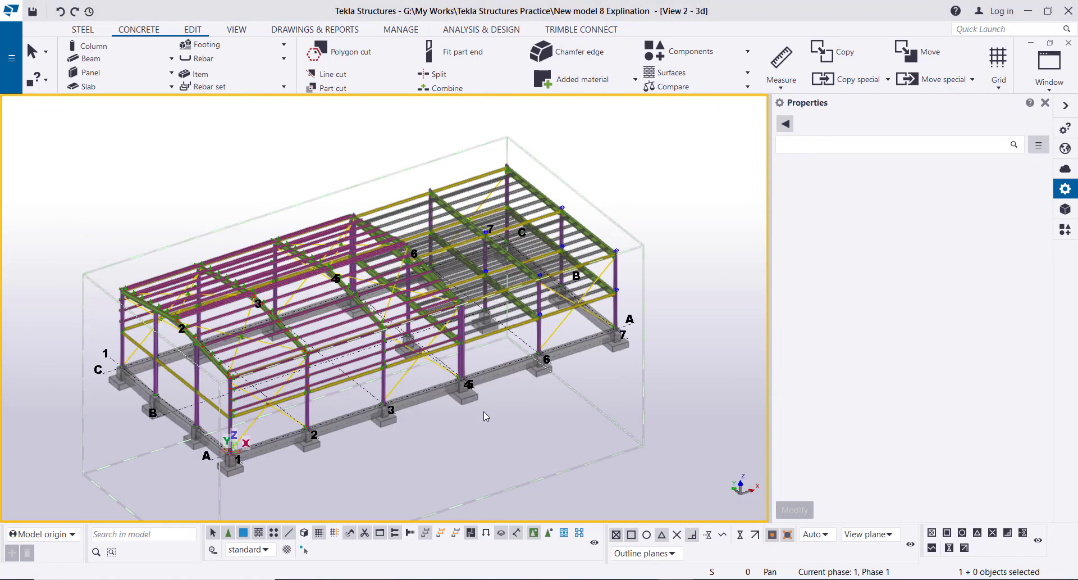
Place an 800X500 concrete beam along grids 4 and 5 between the concrete columns on grid lines B and A
scroll(539, 397, "up", 2)
scroll(416, 332, "up", 2)
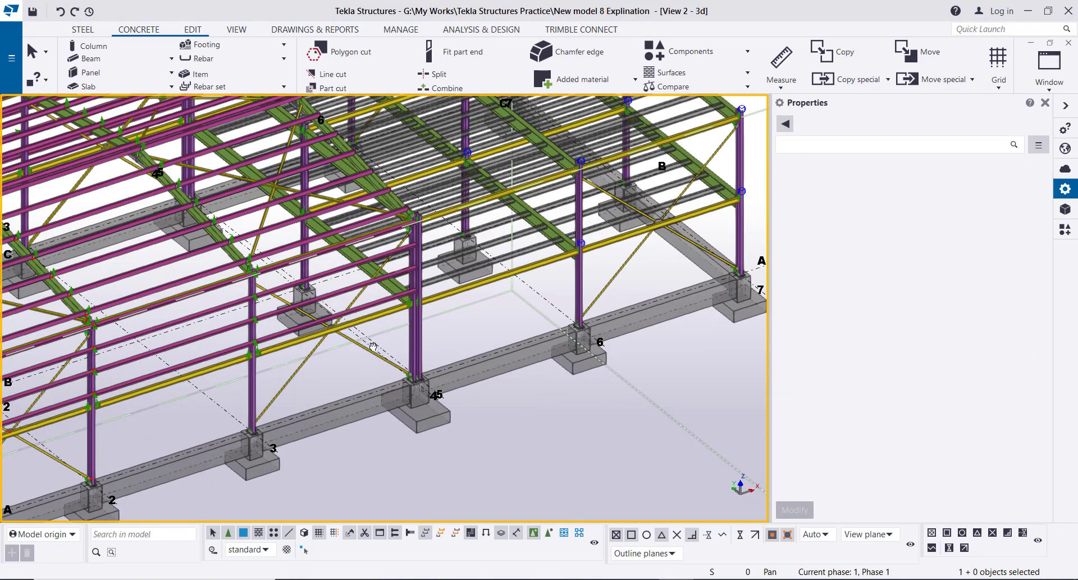
middle_click_drag(373, 346, 414, 369)
scroll(403, 307, "up", 2)
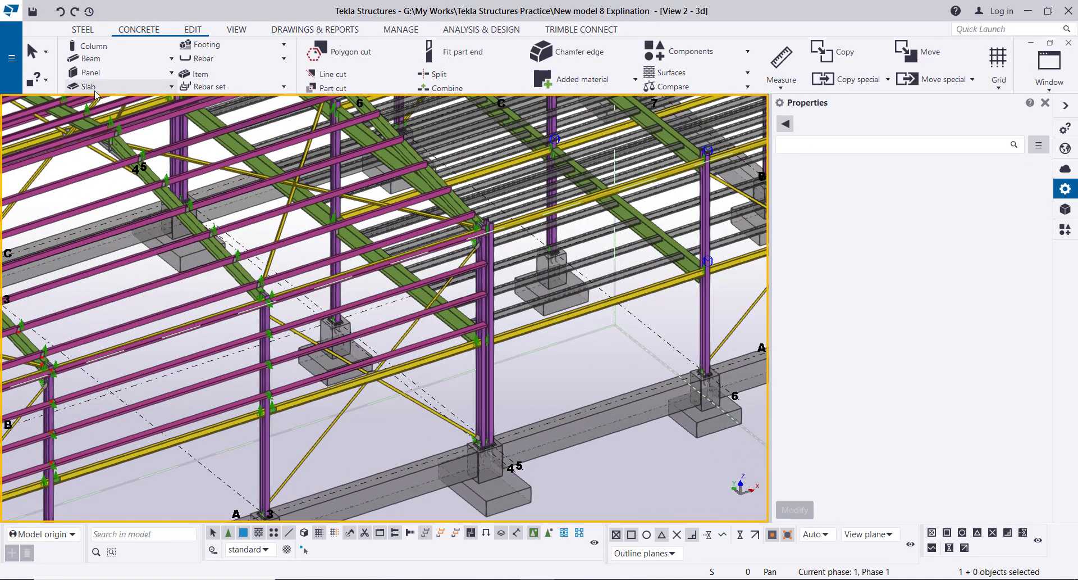
left_click(82, 63)
left_click(93, 80)
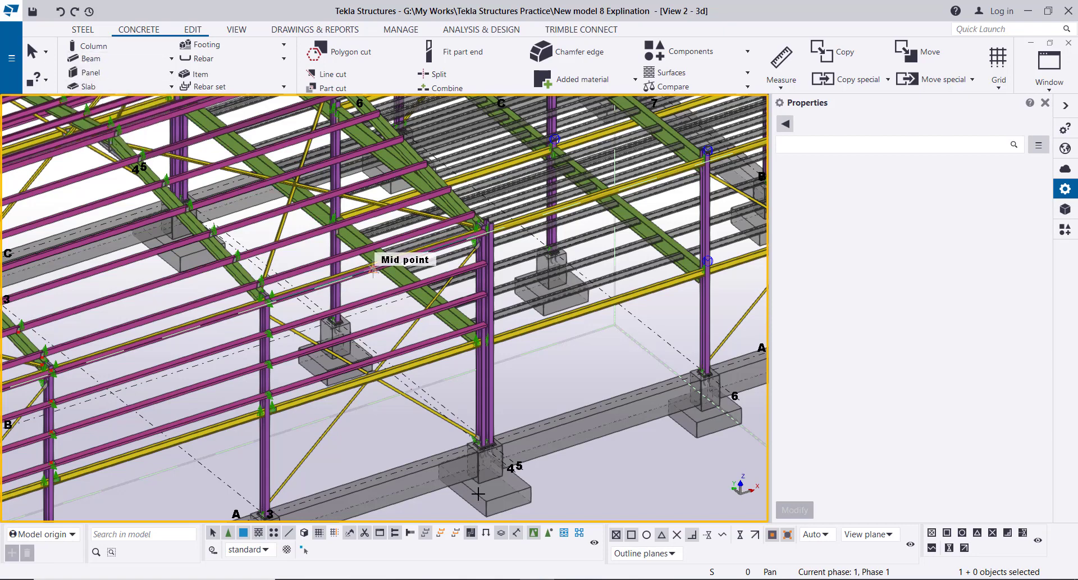
scroll(477, 467, "up", 2)
scroll(476, 467, "up", 2)
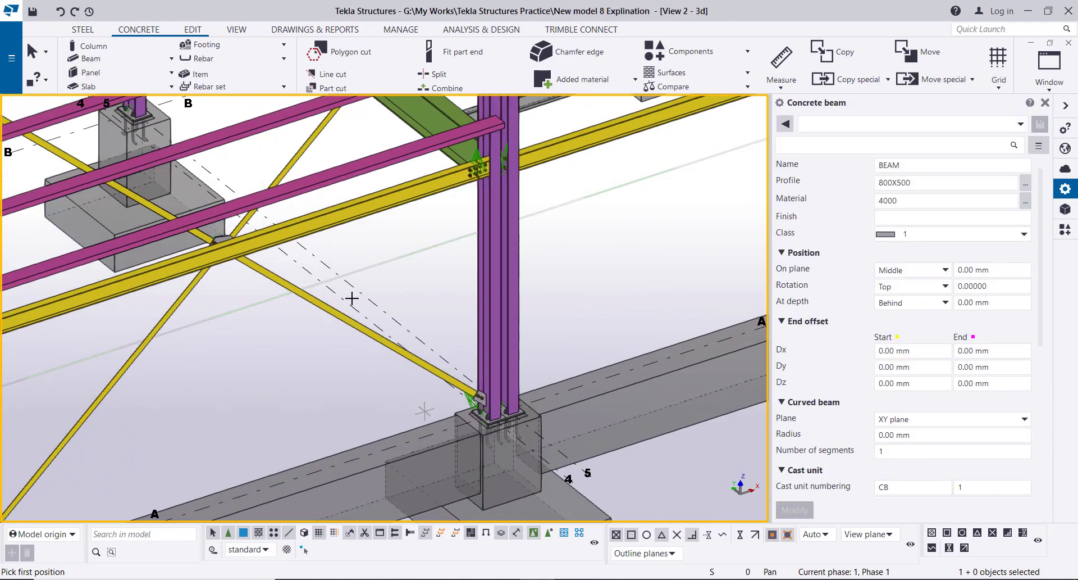
left_click(147, 124)
scroll(460, 422, "up", 2)
scroll(459, 424, "up", 2)
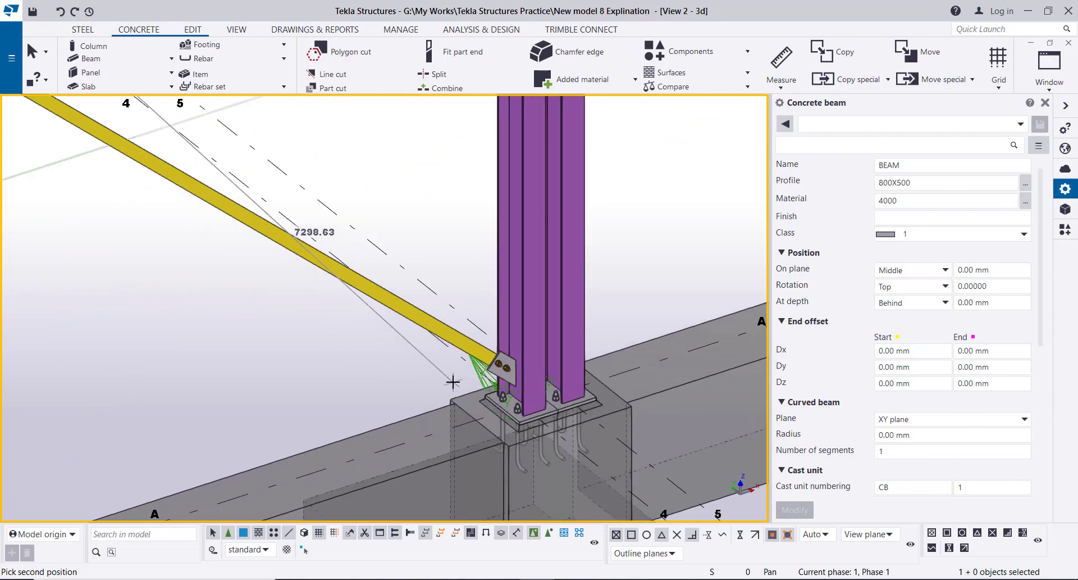
mouse_move(455, 381)
middle_mouse_down("ctrl")
mouse_move(634, 361)
mouse_move(636, 346)
middle_mouse_up("ctrl")
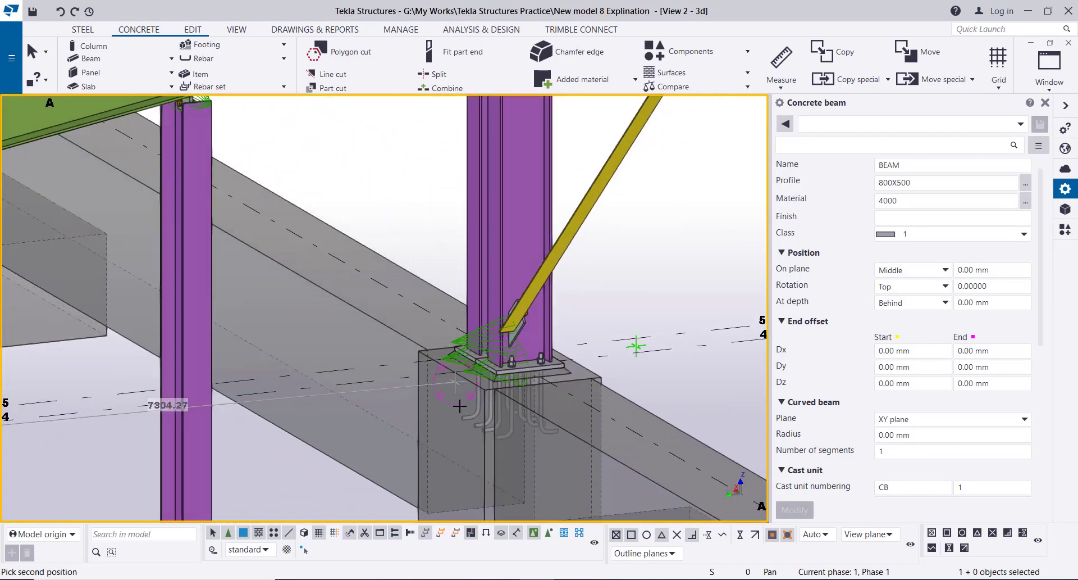
left_click(452, 372)
scroll(455, 367, "down", 6)
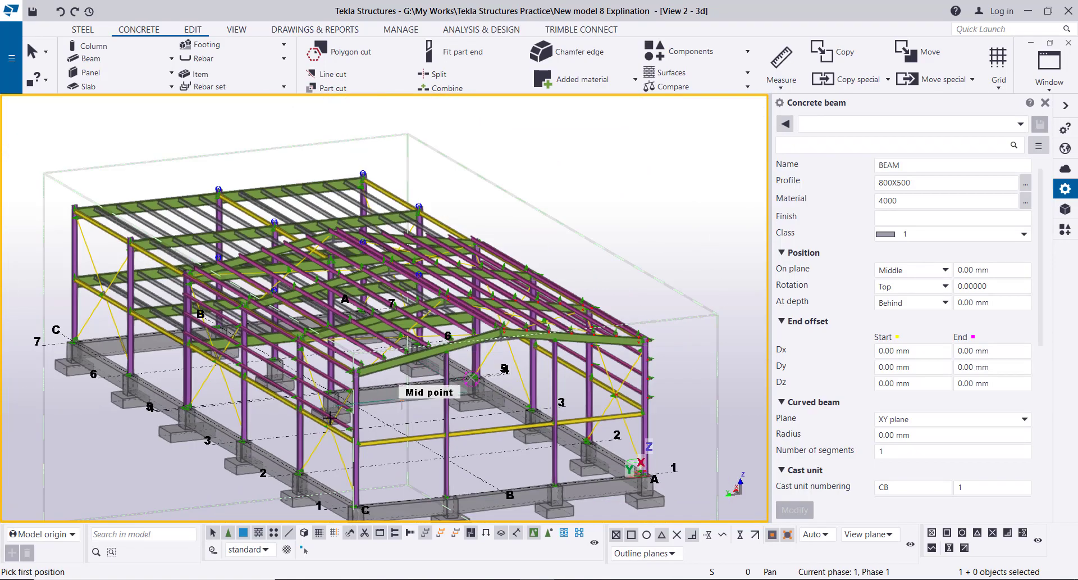
Place an 800X500 concrete beam along grids 4 and 5 between the concrete columns on grid lines C and B, and end the command
scroll(328, 424, "up", 2)
scroll(317, 443, "up", 2)
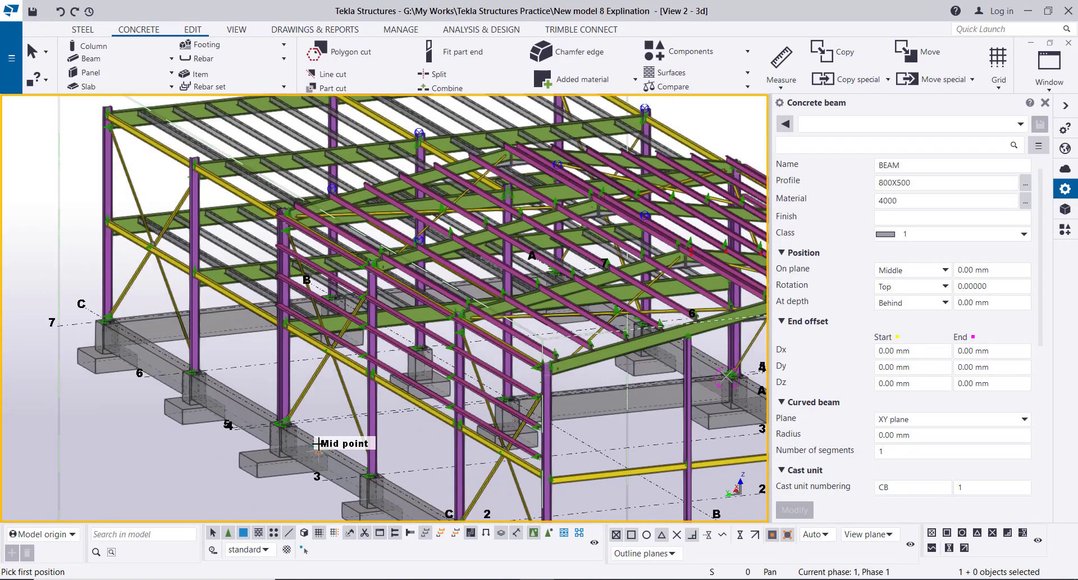
scroll(270, 413, "up", 6)
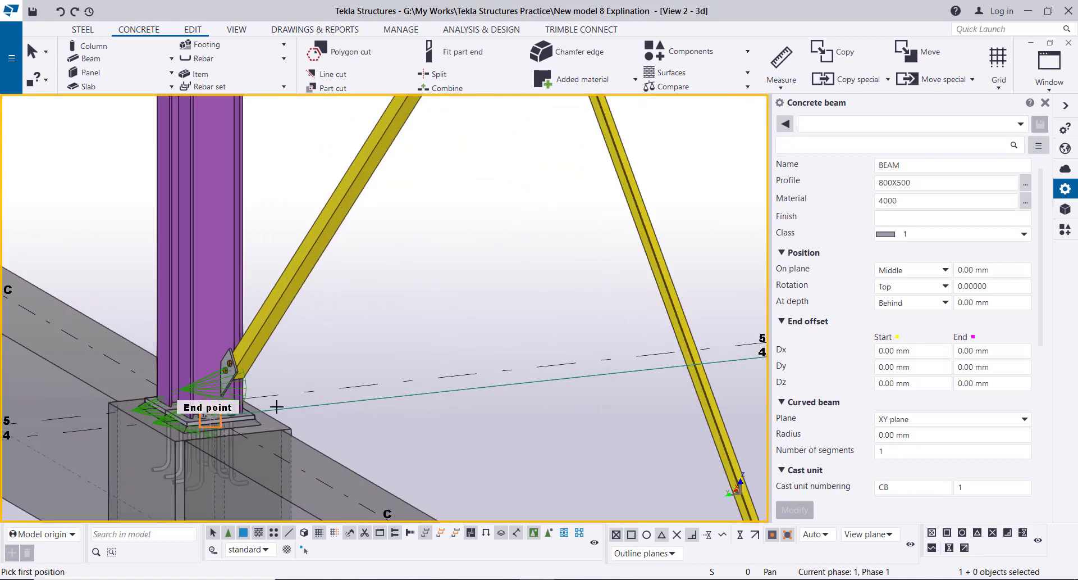
left_click(260, 414)
scroll(260, 414, "down", 4)
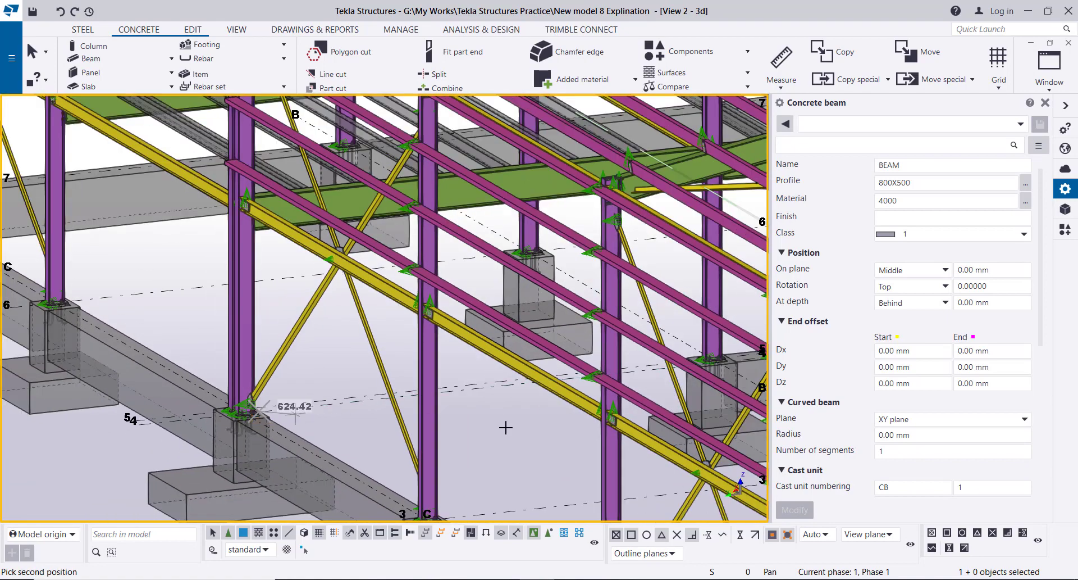
scroll(691, 356, "up", 3)
scroll(690, 360, "up", 2)
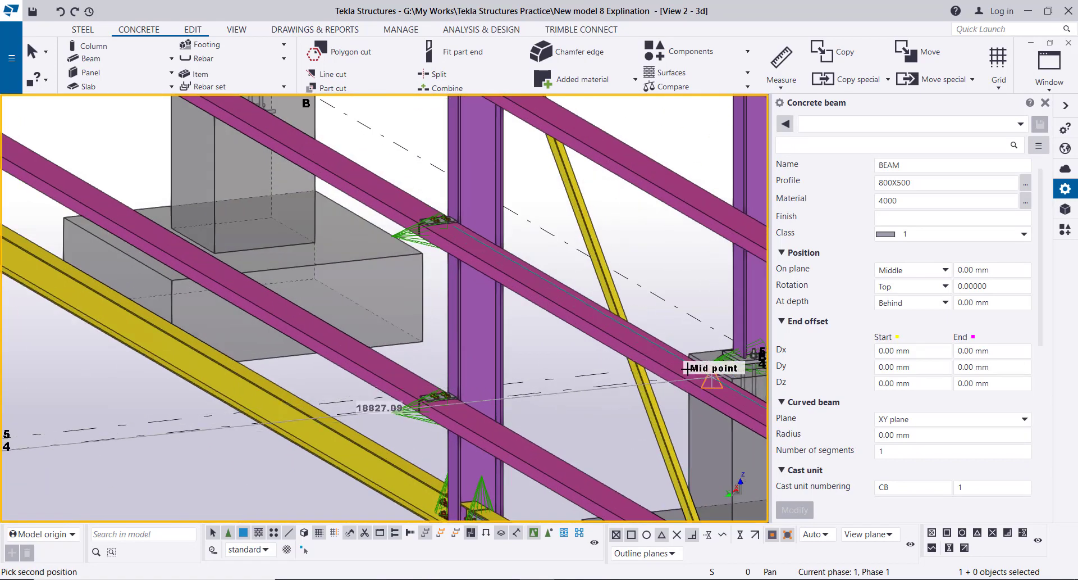
scroll(687, 373, "up", 3)
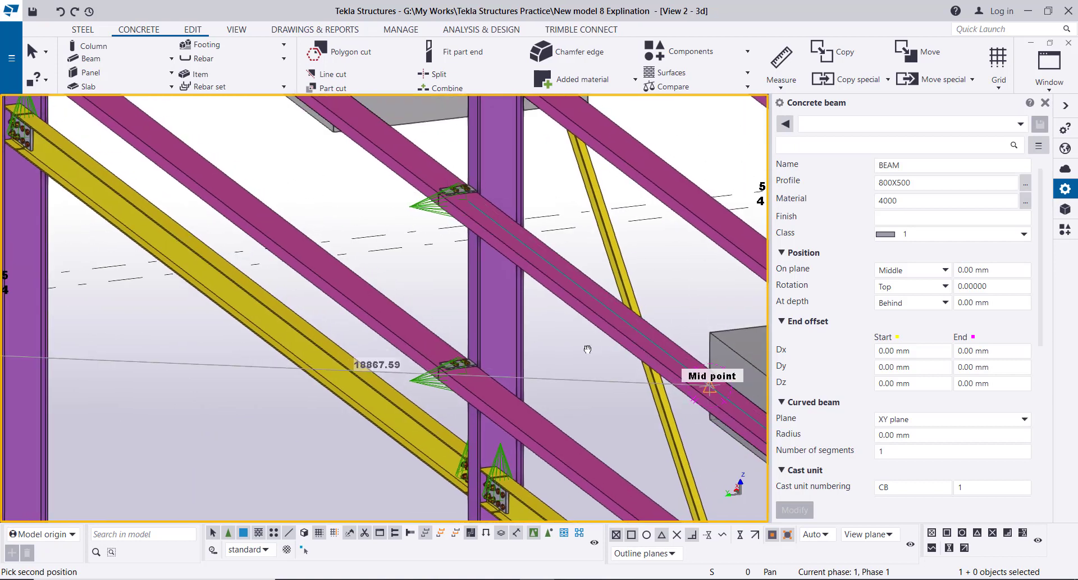
middle_click_drag(685, 376, 475, 368)
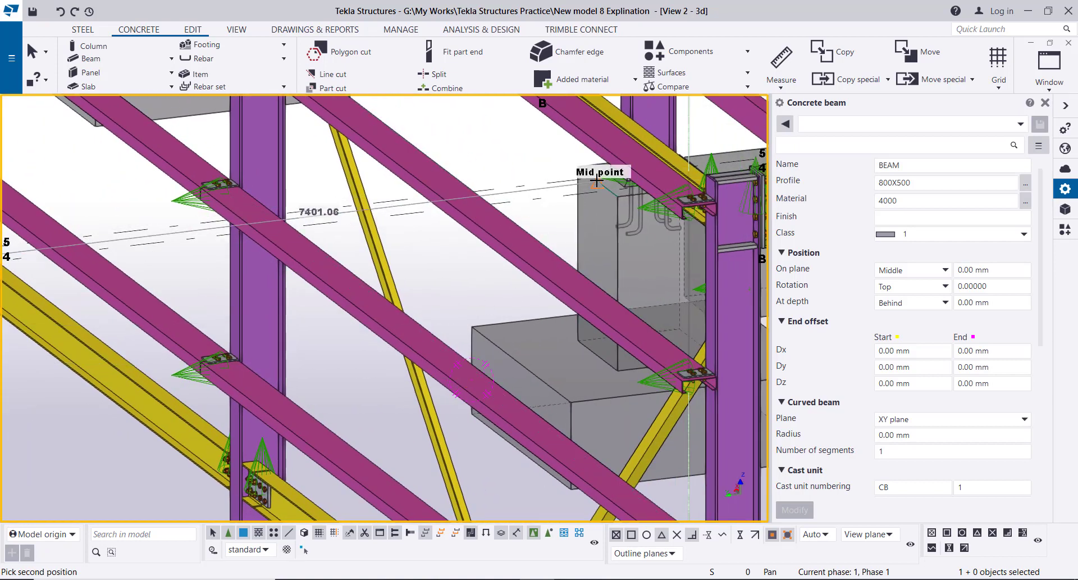
left_click(597, 181)
right_click(515, 141)
left_click(536, 150)
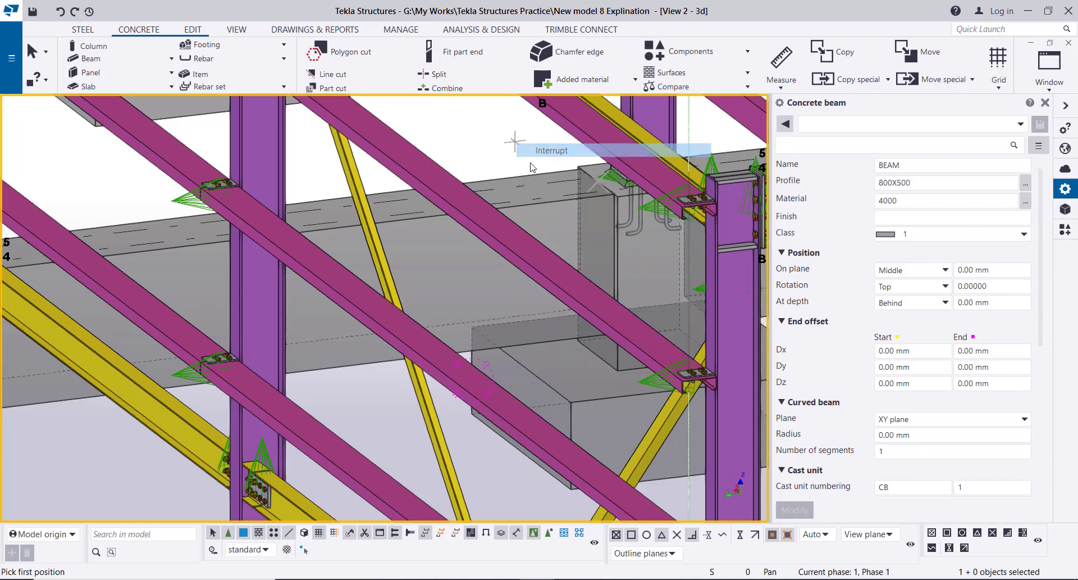
Place an 800X500 concrete beam along grid line 6 between the concrete columns at grids C and B
scroll(528, 226, "down", 8)
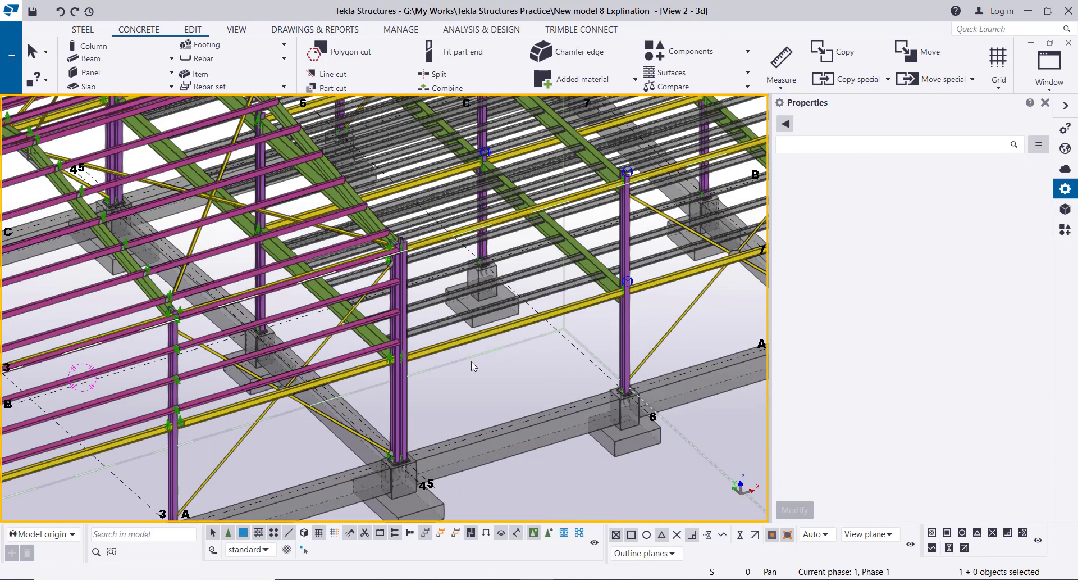
middle_click_drag(472, 366, 445, 304, "ctrl")
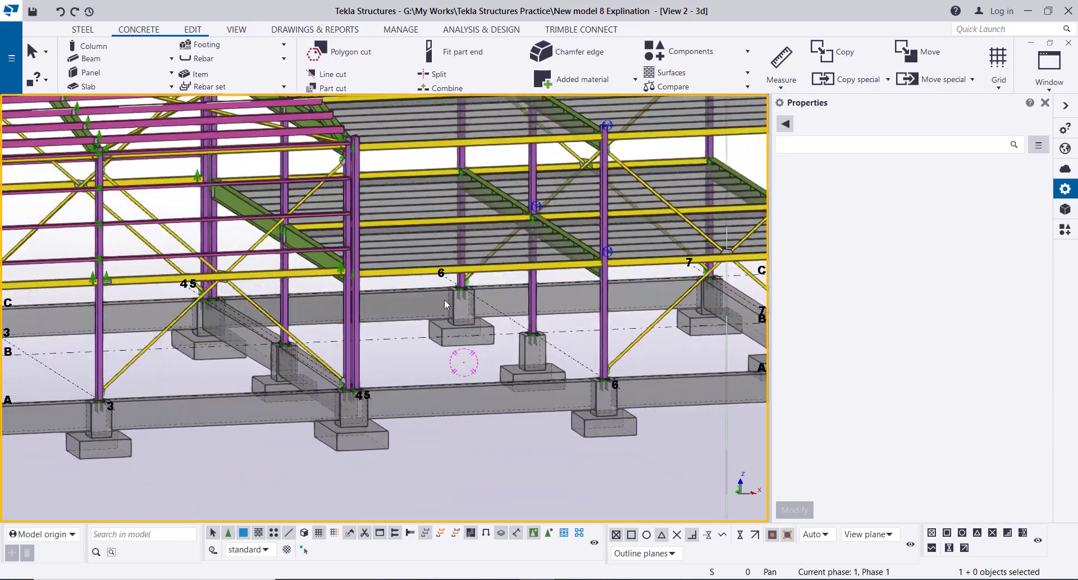
scroll(445, 304, "up", 5)
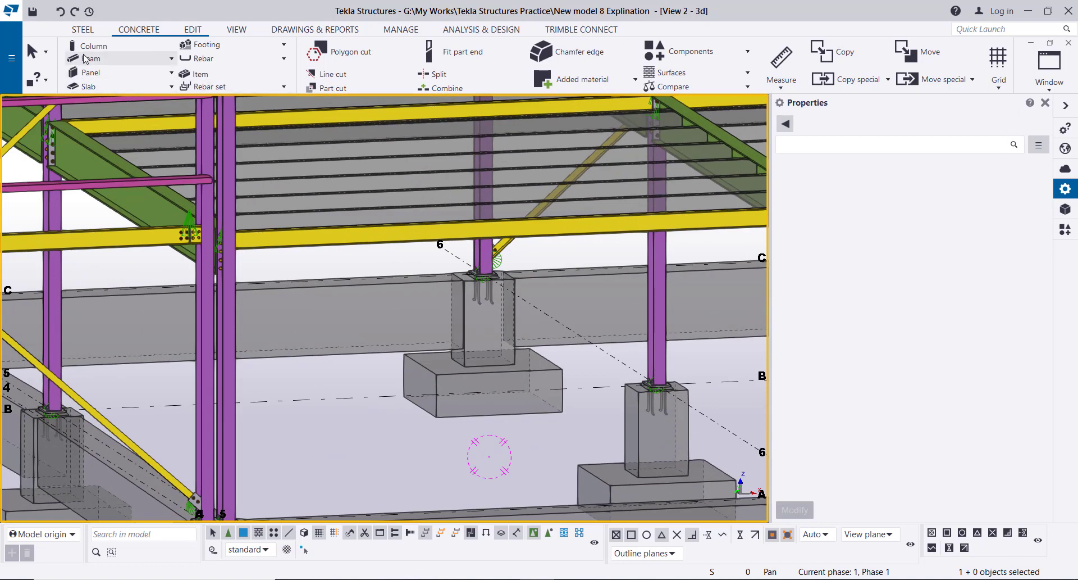
left_click(84, 58)
left_click(114, 87)
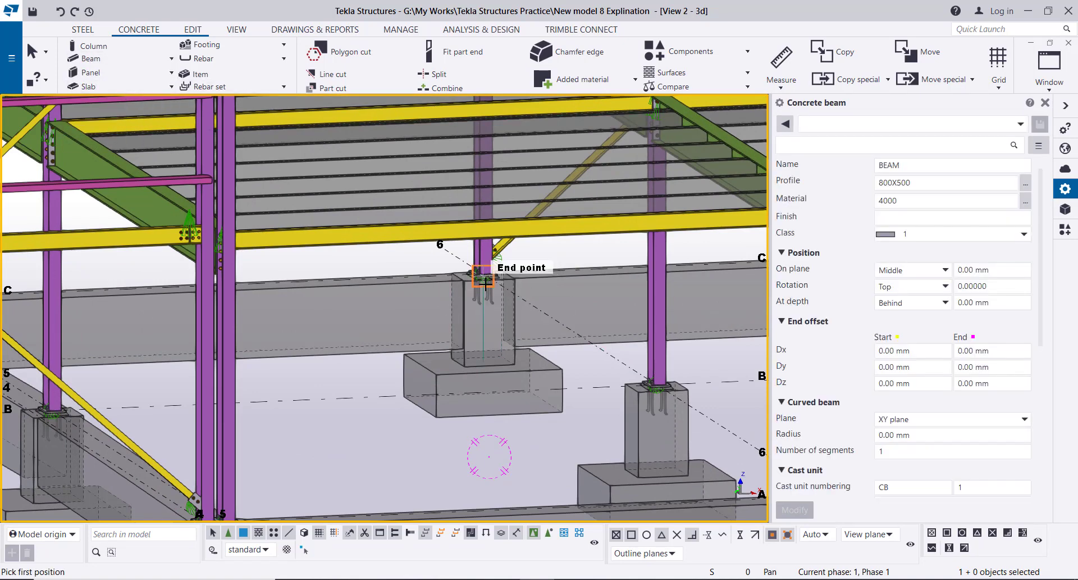
scroll(484, 283, "up", 3)
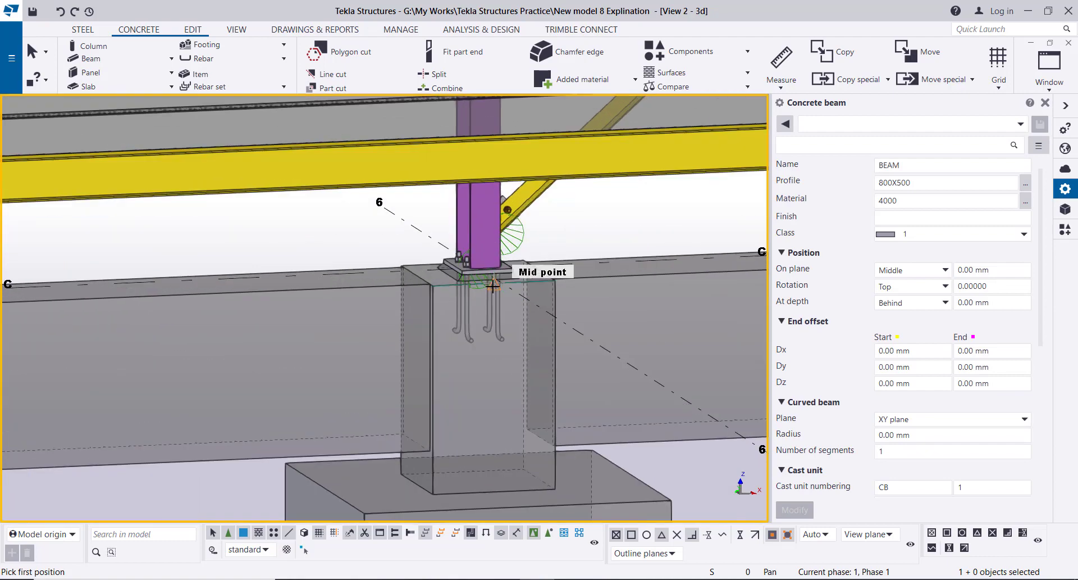
scroll(488, 275, "up", 1)
left_click(427, 297)
scroll(427, 298, "down", 3)
scroll(638, 360, "up", 3)
scroll(673, 371, "up", 1)
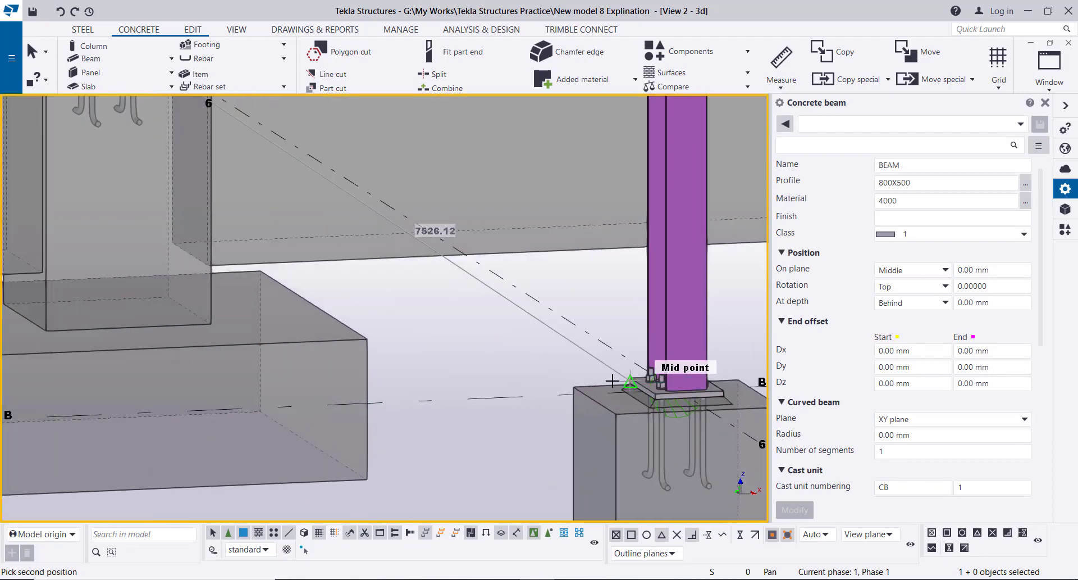
middle_click_drag(572, 387, 719, 424, "ctrl")
left_click(510, 382)
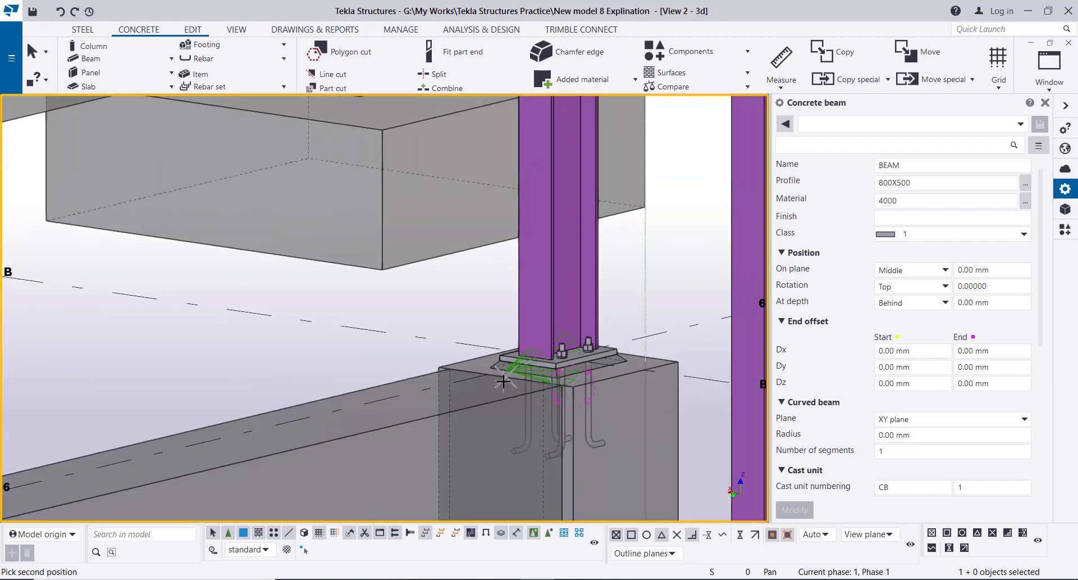
Place a concrete beam along grid line 6 between the concrete columns at grids B and A, and end the command
scroll(522, 365, "down", 5)
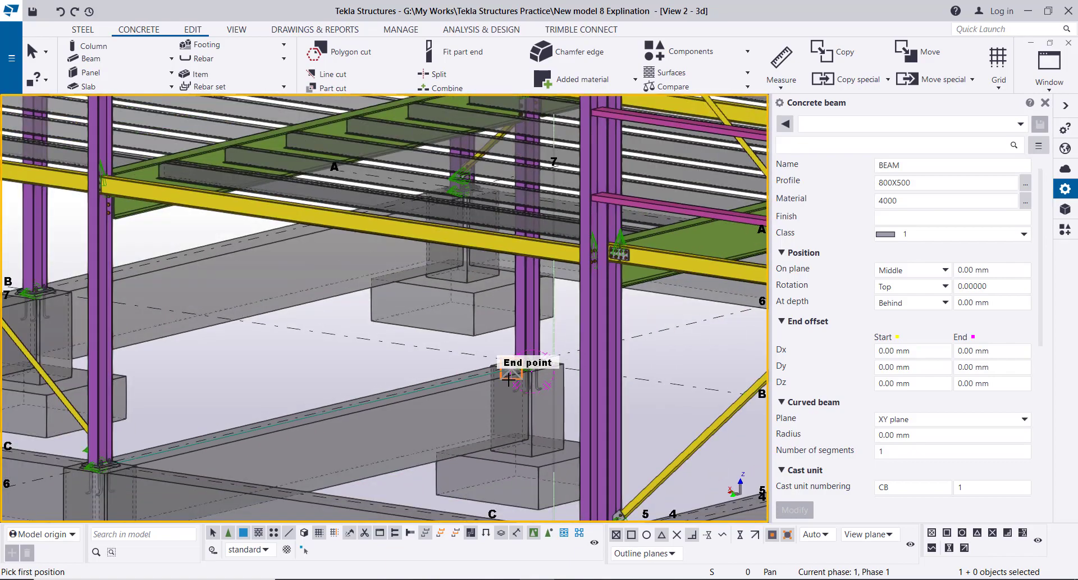
middle_click_drag(536, 369, 253, 381, "ctrl")
scroll(531, 375, "up", 6)
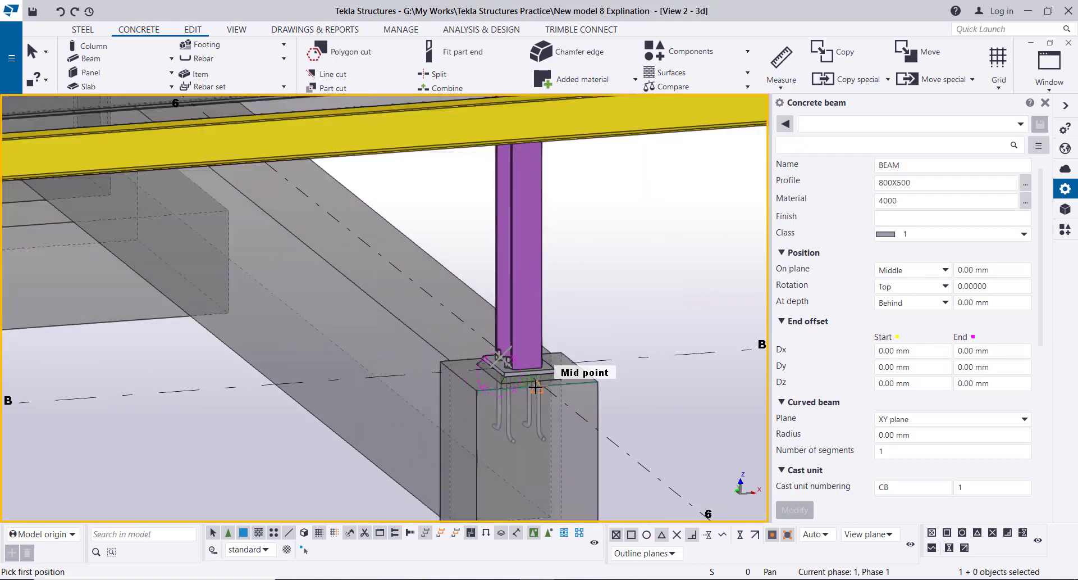
left_click(538, 393)
scroll(538, 393, "down", 5)
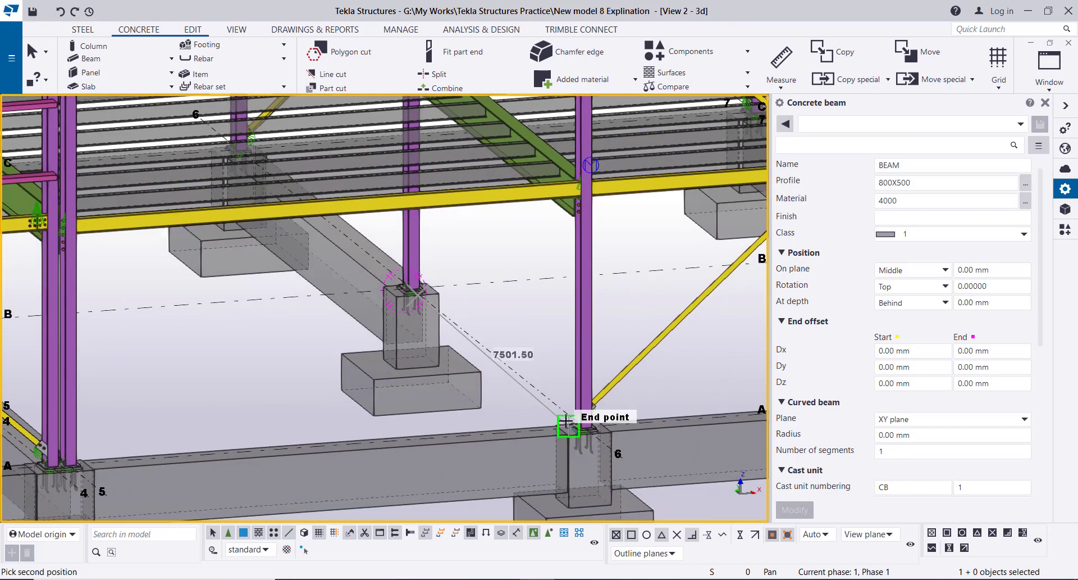
scroll(567, 422, "up", 6)
middle_click_drag(575, 425, 627, 446, "ctrl")
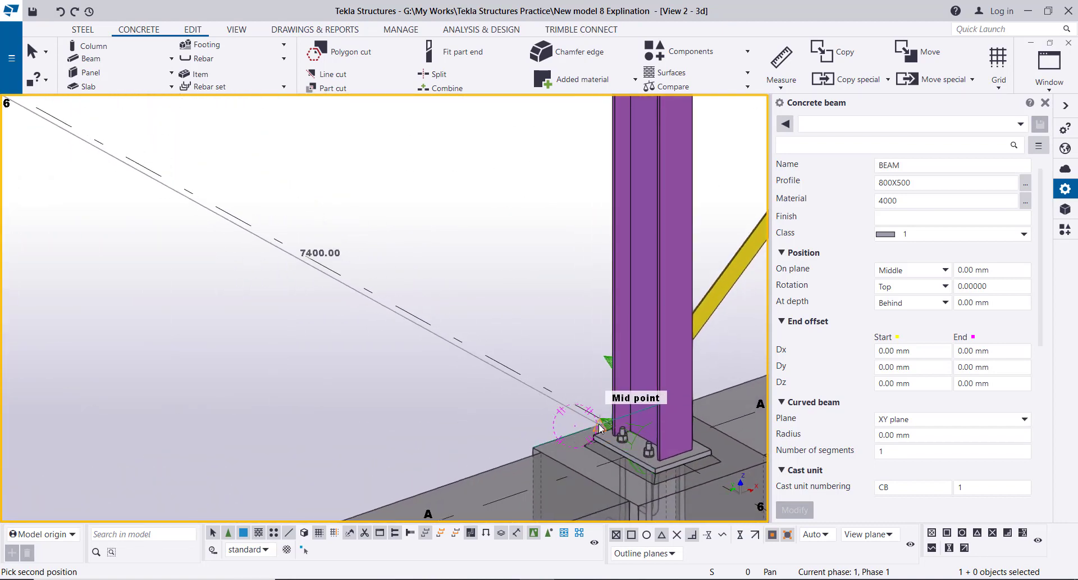
left_click(600, 428)
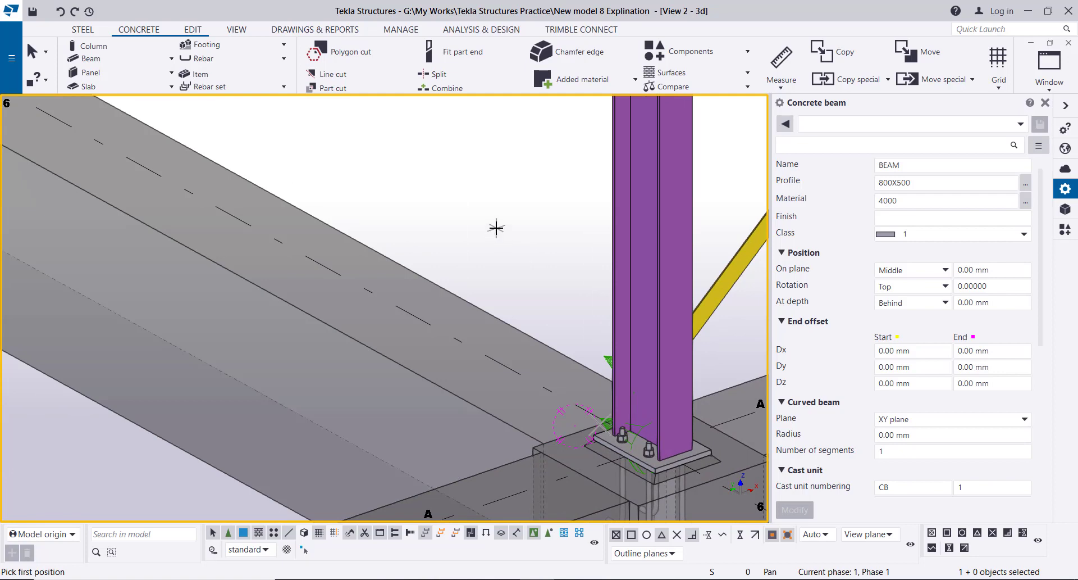
scroll(496, 227, "down", 6)
right_click(456, 243)
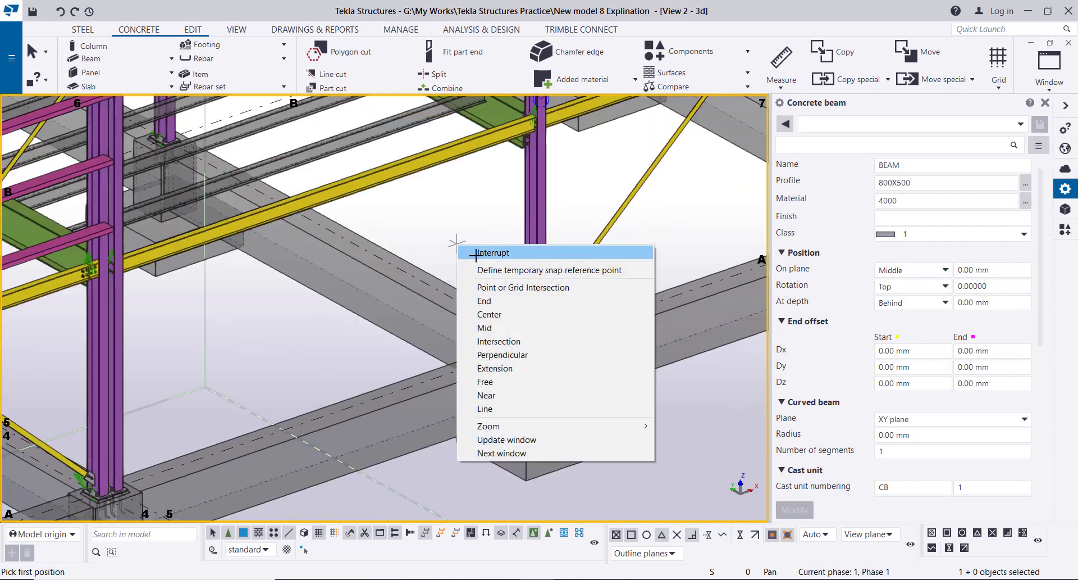
left_click(476, 253)
scroll(486, 351, "down", 10)
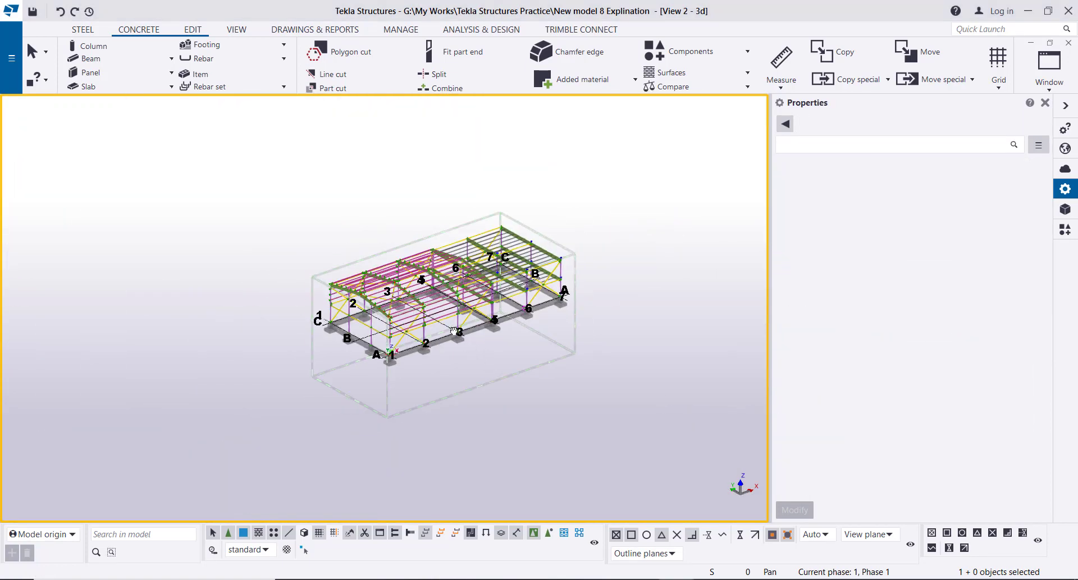
mouse_move(454, 331)
middle_mouse_down()
mouse_move(433, 325)
mouse_move(443, 330)
middle_mouse_up()
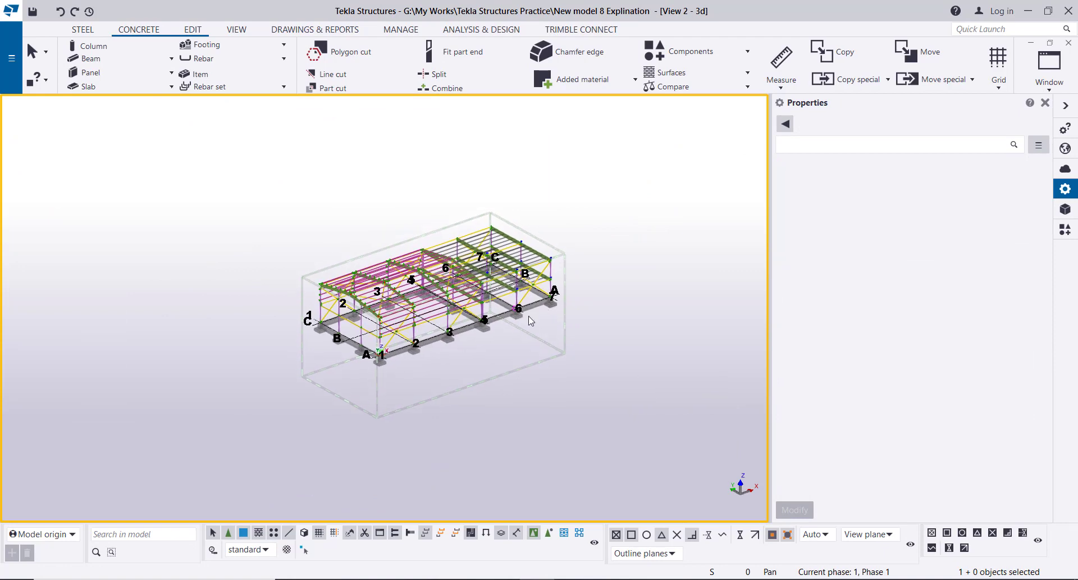
scroll(497, 346, "up", 1)
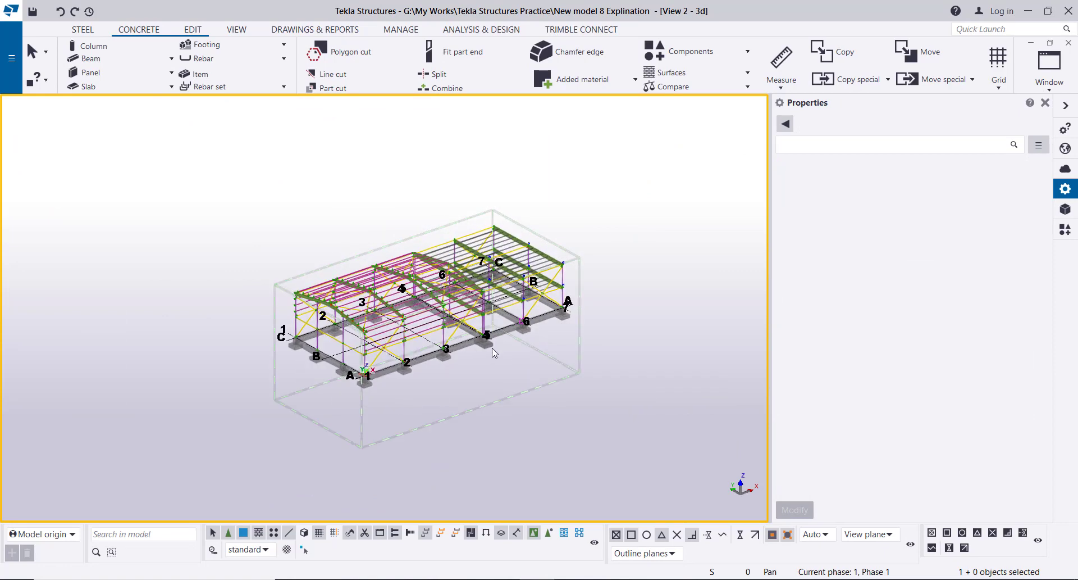